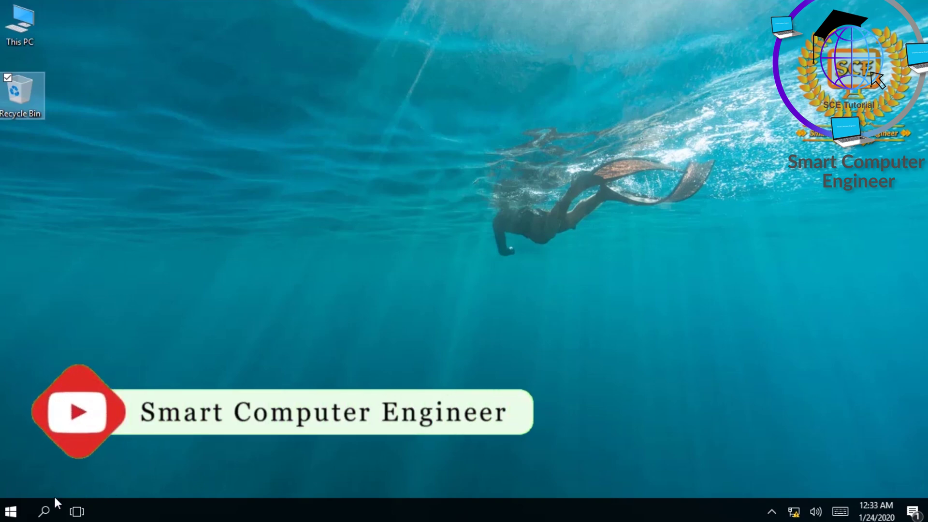
- Launch WordPad from the Start menu with a blank document
left_click(10, 511)
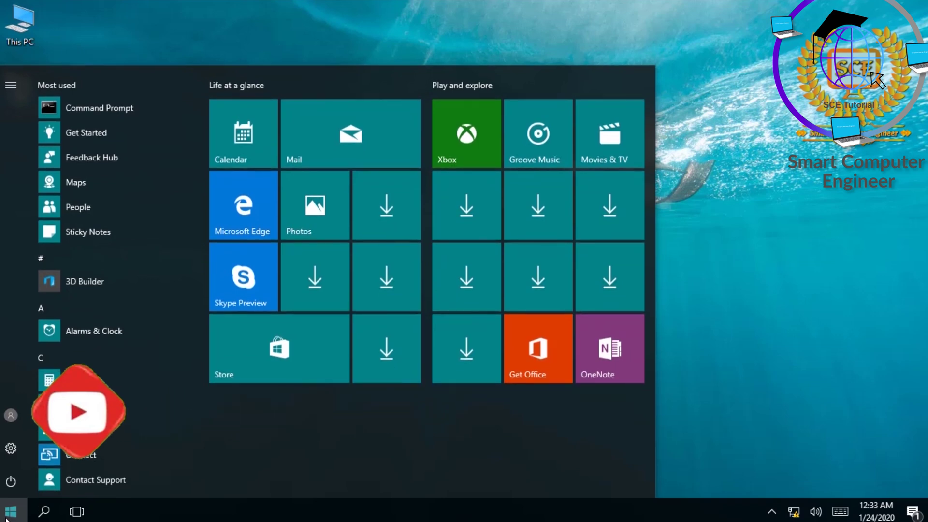
type("cmd")
left_click(39, 379)
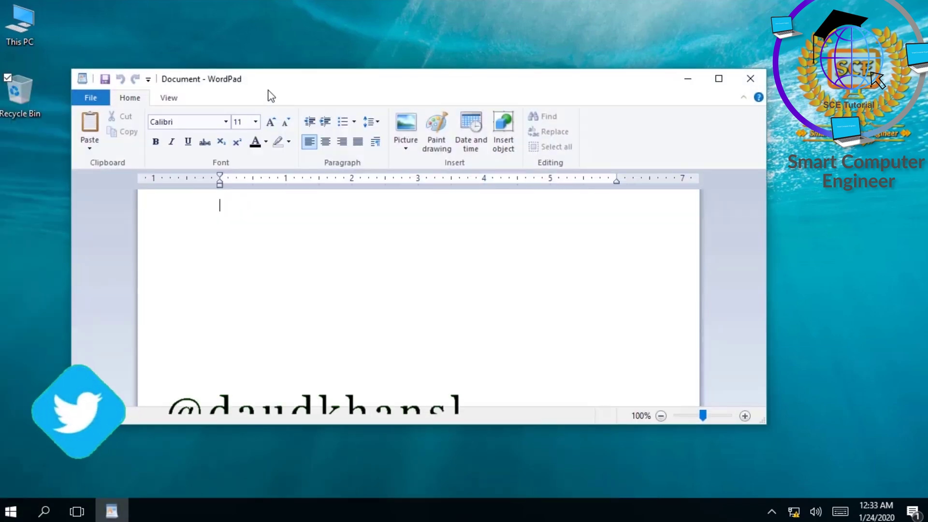
- Type the heading 'Folder Sharing or Data Sharing' at 20-point size and begin a new line
type("Folder Shart")
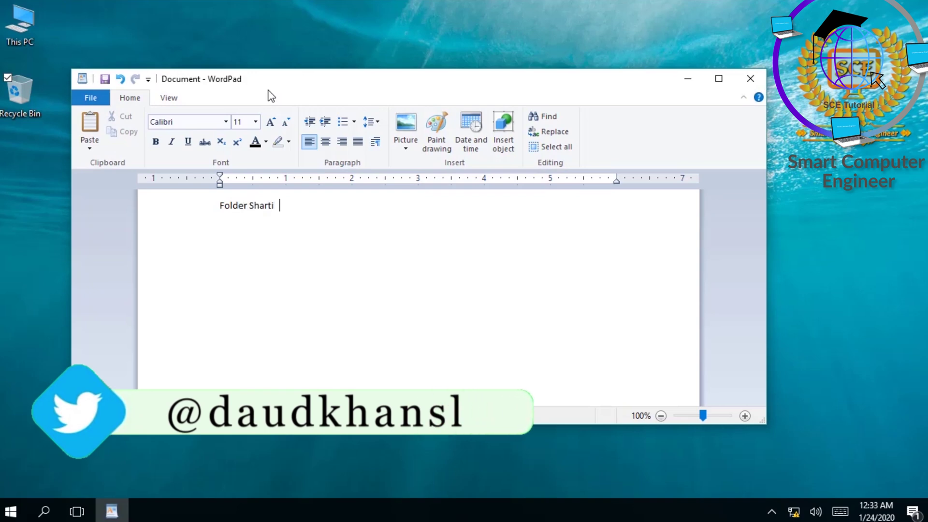
type("ing")
key("BackSpace")
key("BackSpace")
key("BackSpace")
key("BackSpace")
type("ing")
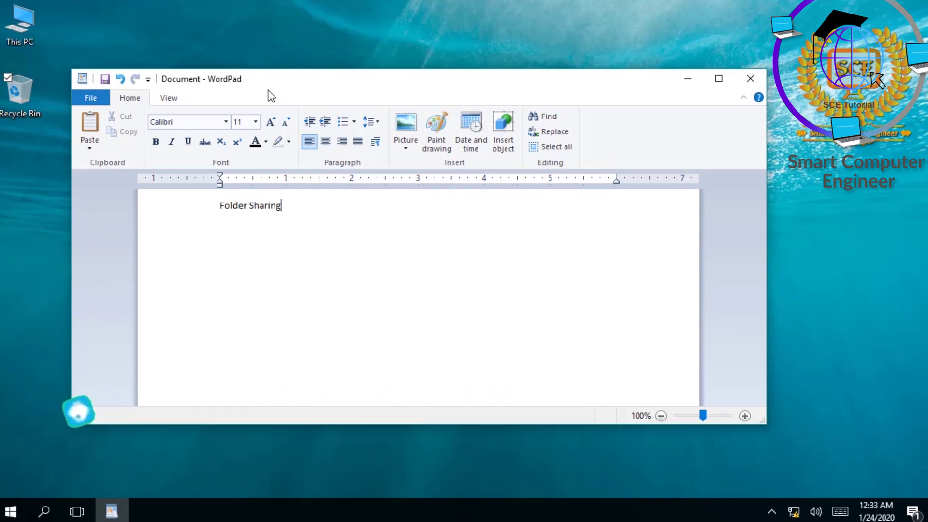
key("ctrl+a")
key("ctrl+shift+period")
key("ctrl+shift+period")
key("ctrl+shift+period")
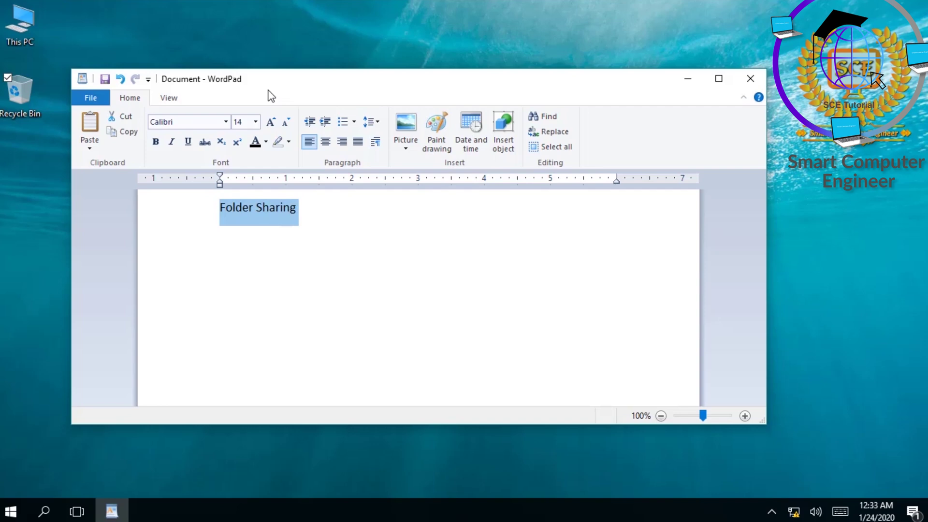
key("ctrl+shift+period")
key("ctrl+shift+period")
key("End")
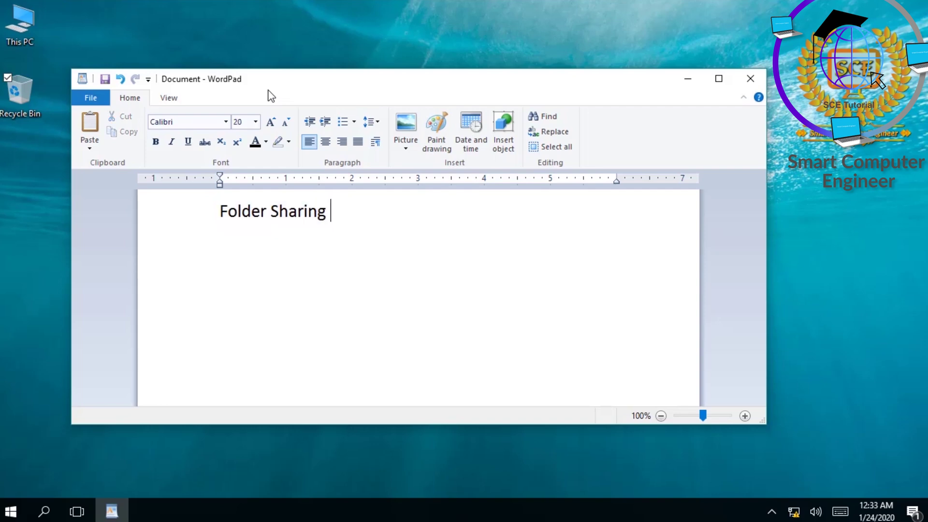
type("or Data Sh")
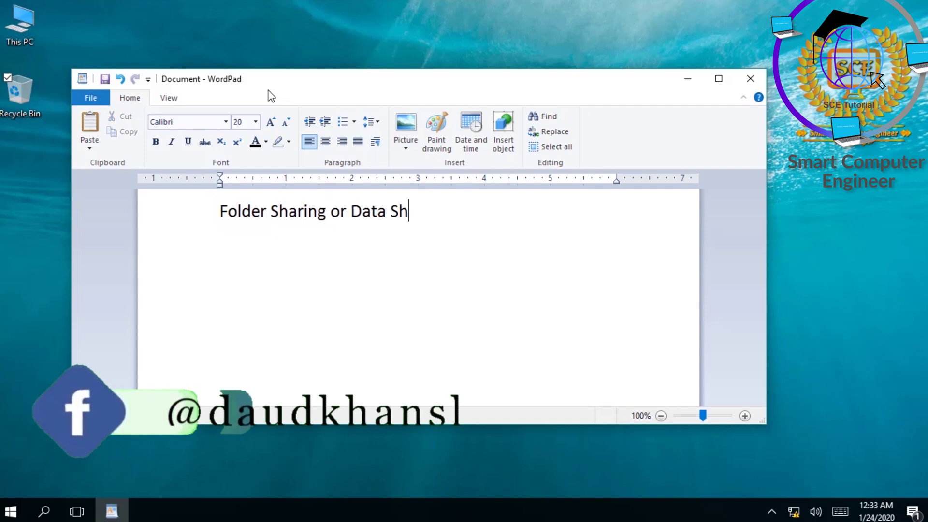
type("aring")
key("Return")
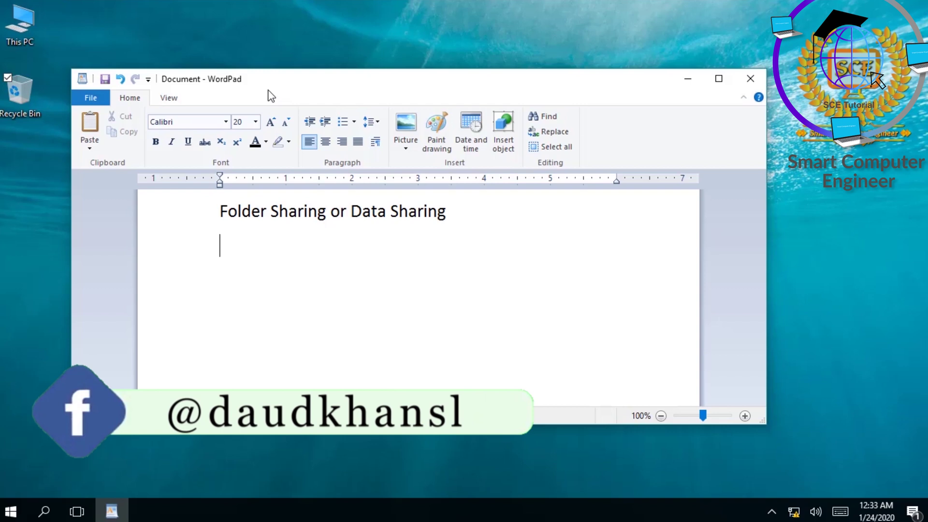
- Type point 1: computers on the Same LAN (Local Area Network), ping successful
type("1.")
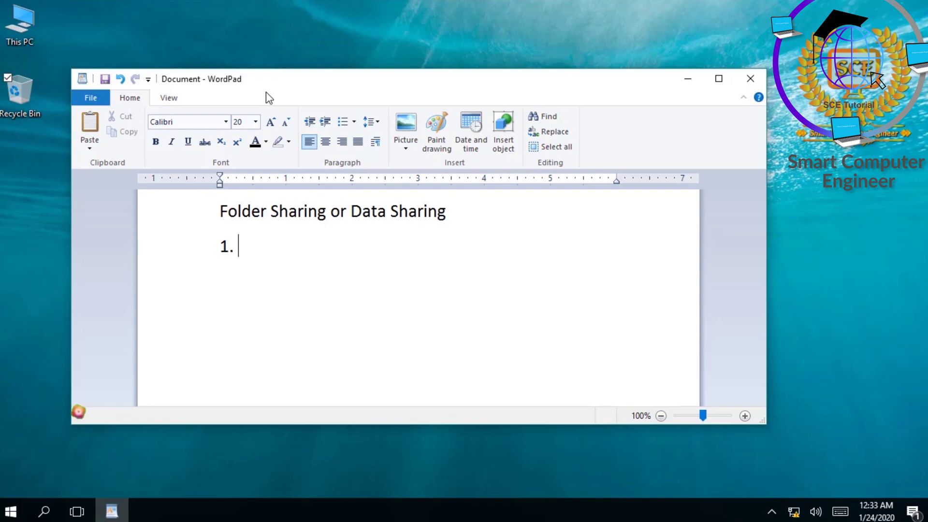
type(" Computer")
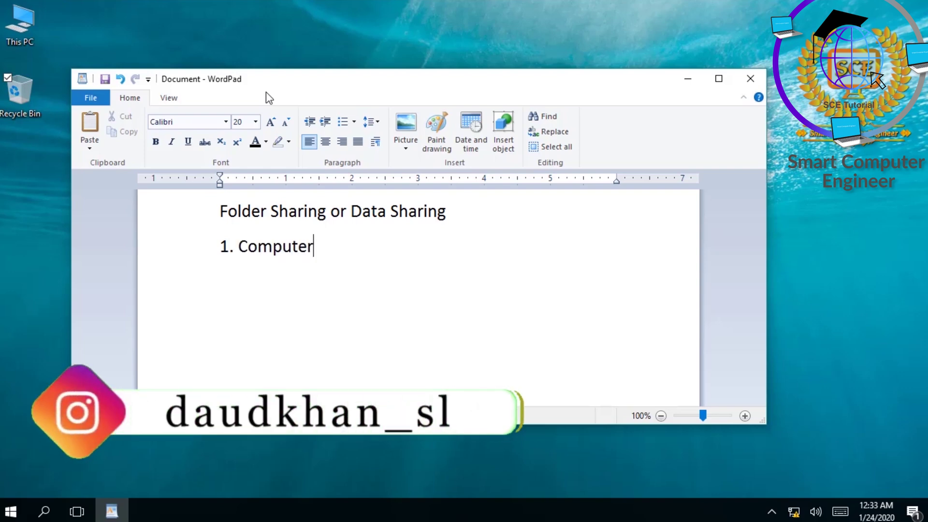
type("s")
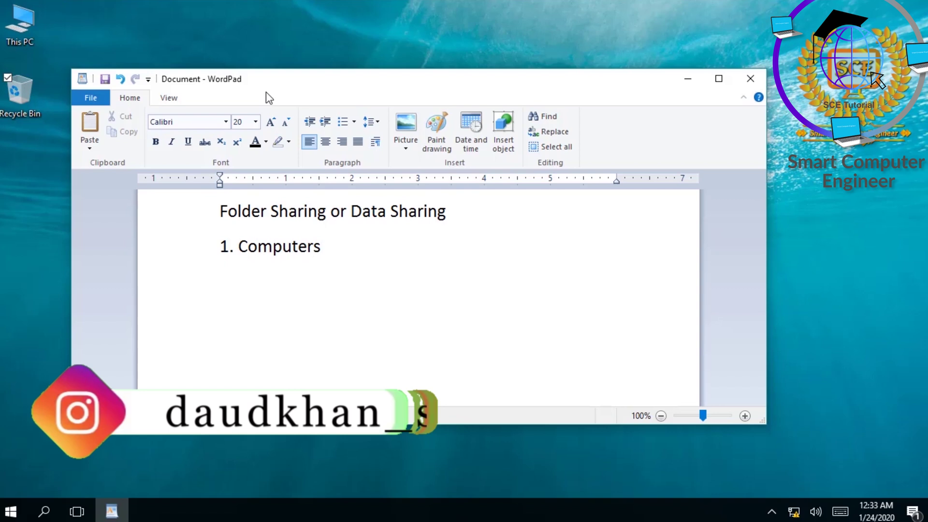
type(" sma")
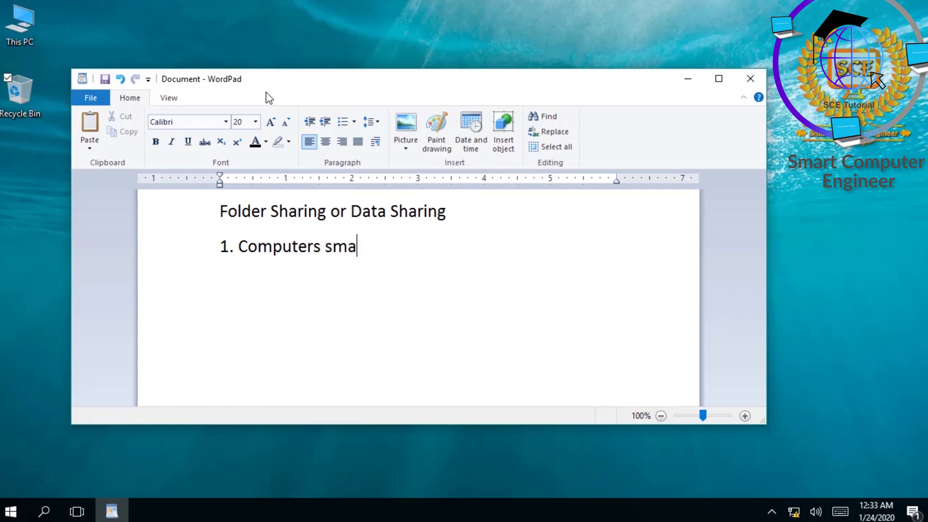
key("BackSpace")
key("BackSpace")
key("BackSpace")
type("Same L")
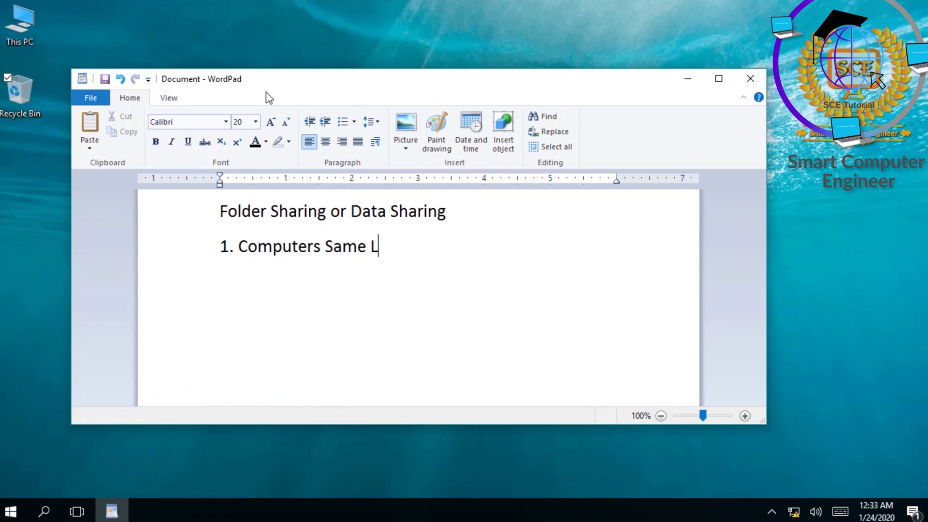
type("AN (")
type("Local Are")
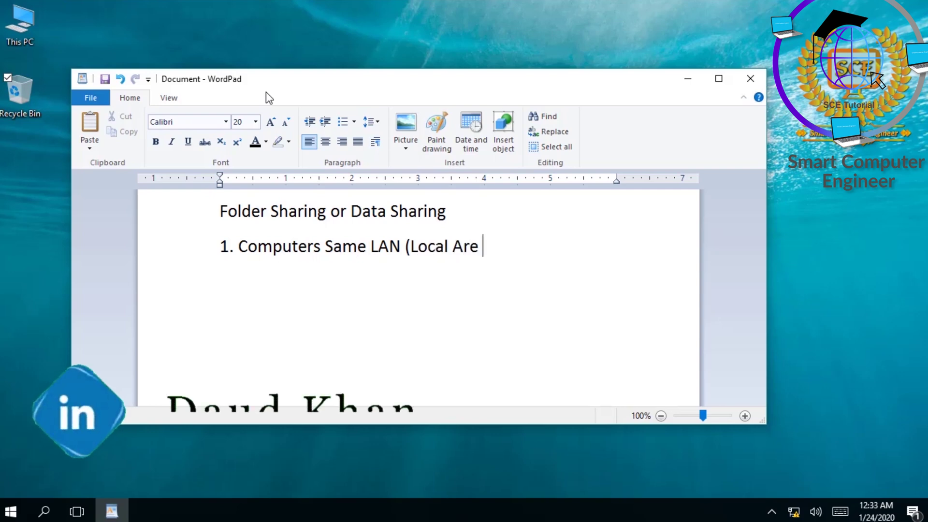
type("a e")
key("BackSpace")
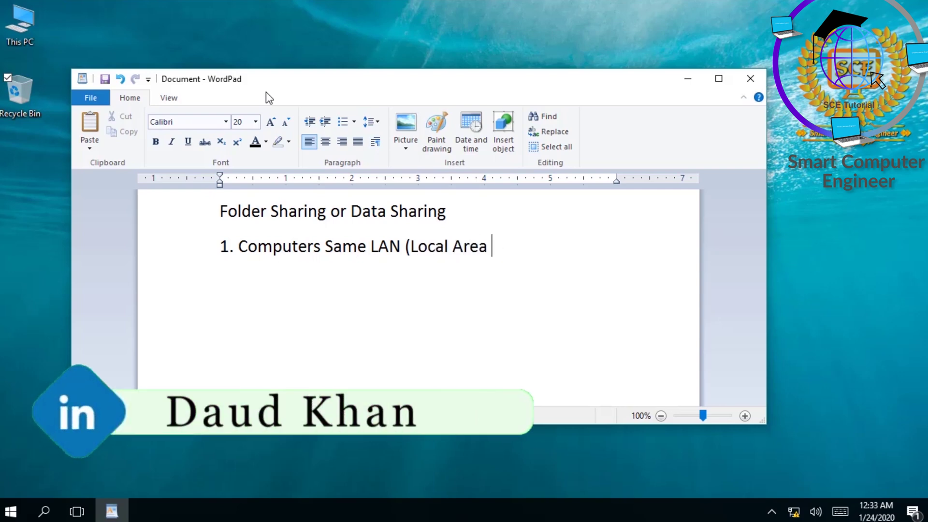
type("Network")
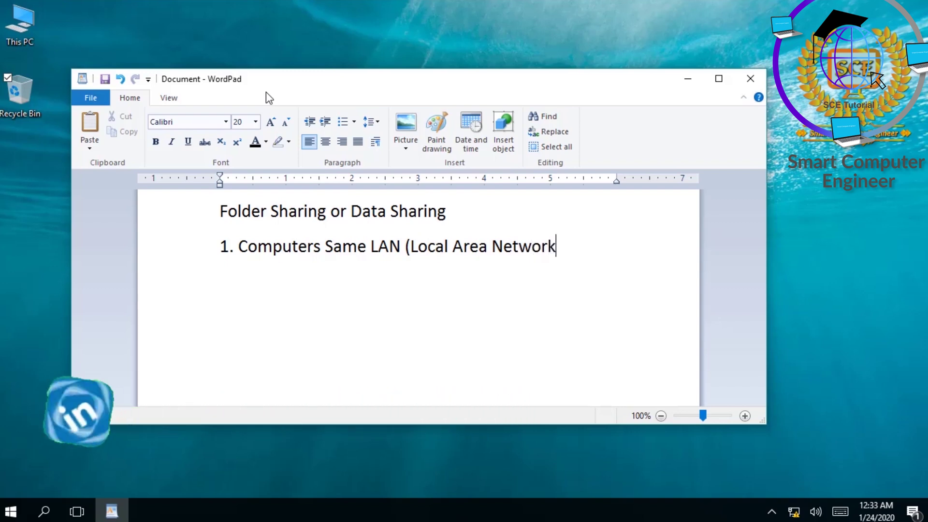
type(")")
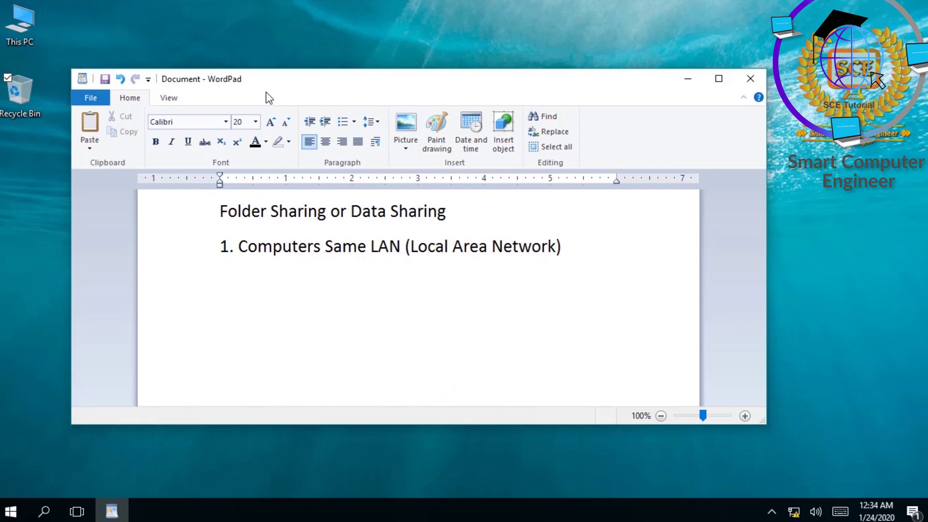
type("ping")
type("su")
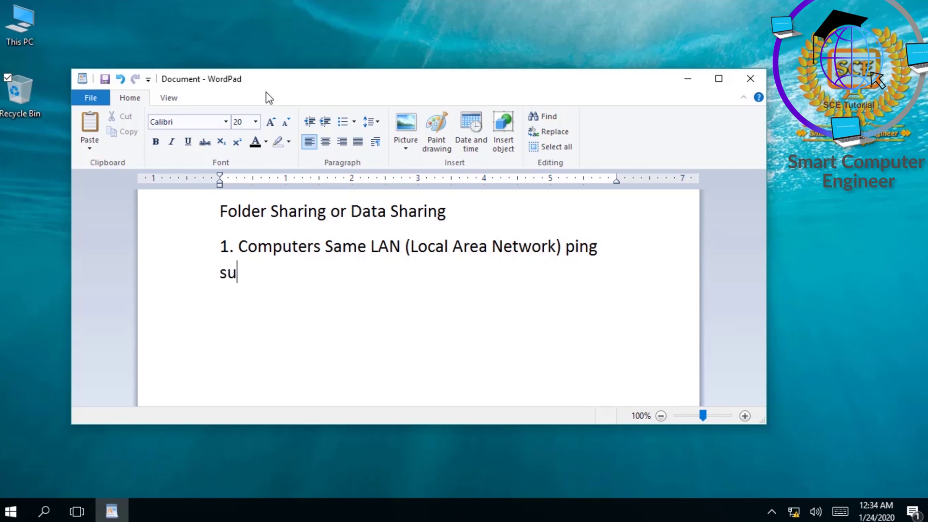
type("ccessful")
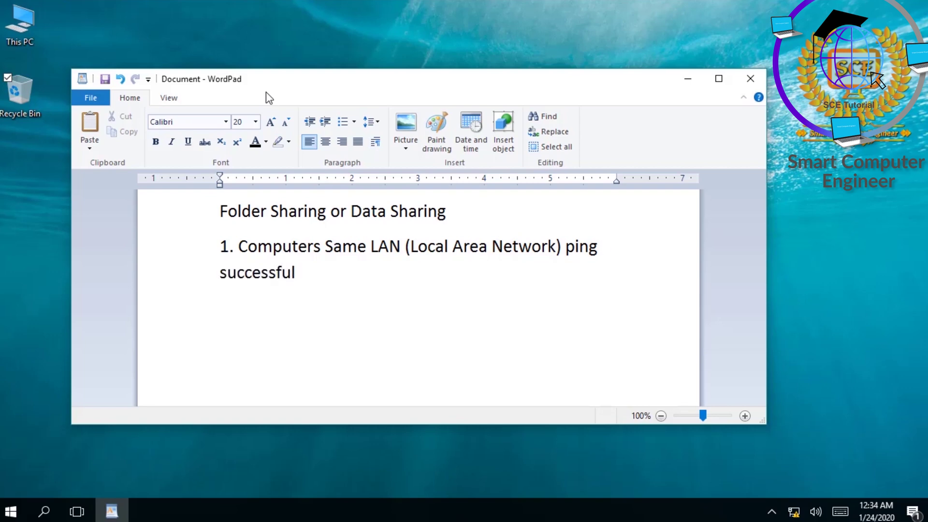
type("(")
type("i")
key("BackSpace")
- Finish point 1 with 'IP address same network' and begin point 2 'Fire Wall configured Off'
key("BackSpace")
type("Ip")
type(" ad")
key("BackSpace")
type("dress ")
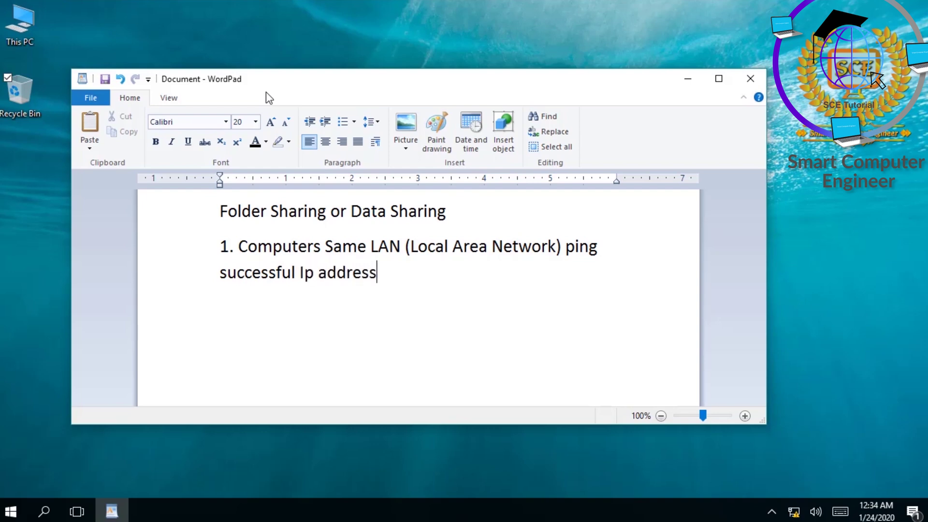
type("pa")
key("BackSpace")
key("BackSpace")
key("BackSpace")
type("s")
type("ma")
key("BackSpace")
key("BackSpace")
type("amw")
key("BackSpace")
type("e network")
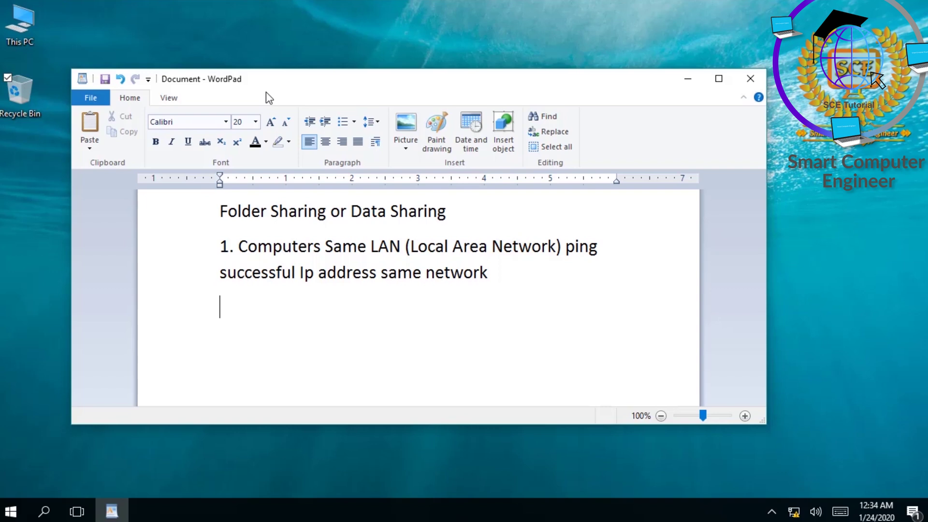
key("Return")
type("2.")
type("Fire")
type(" Wall")
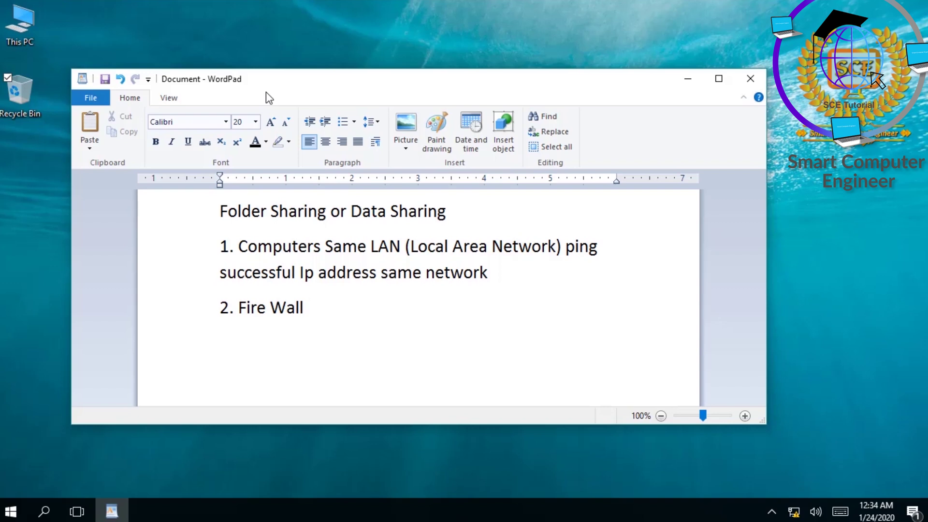
type("configu")
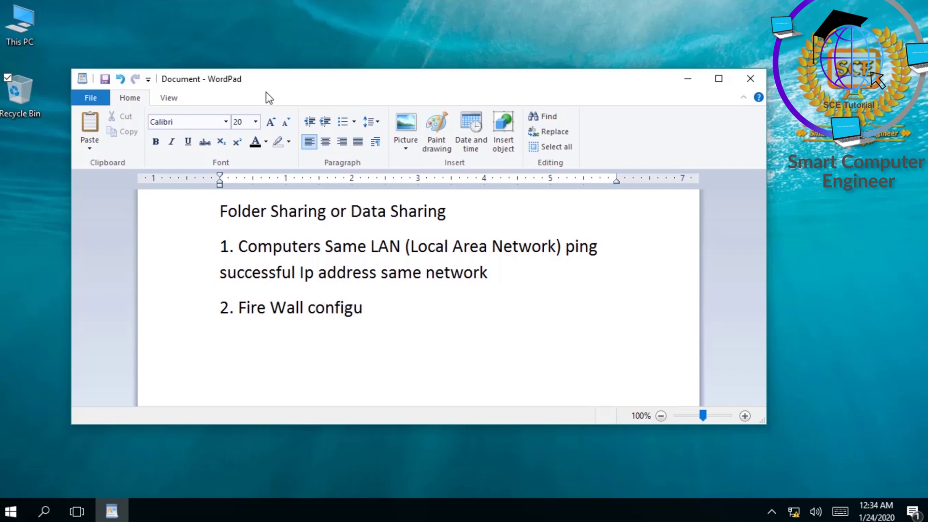
type("red")
type(" O")
type("ff")
- Complete point 2 as 'configured/ Off' and add point 3 'Folder must be share'
key("BackSpace")
key("BackSpace")
key("BackSpace")
key("BackSpace")
type("/ Off ")
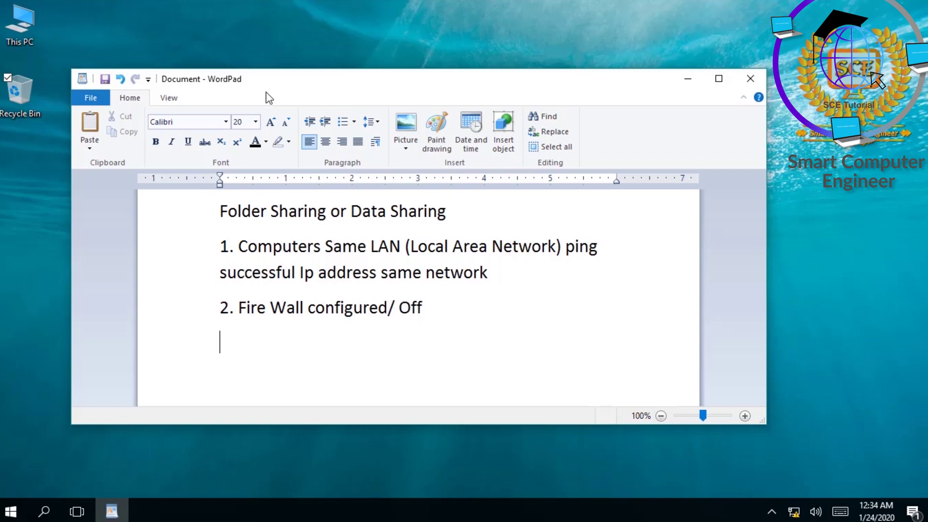
type("3.")
type("Fo")
type("lder must be")
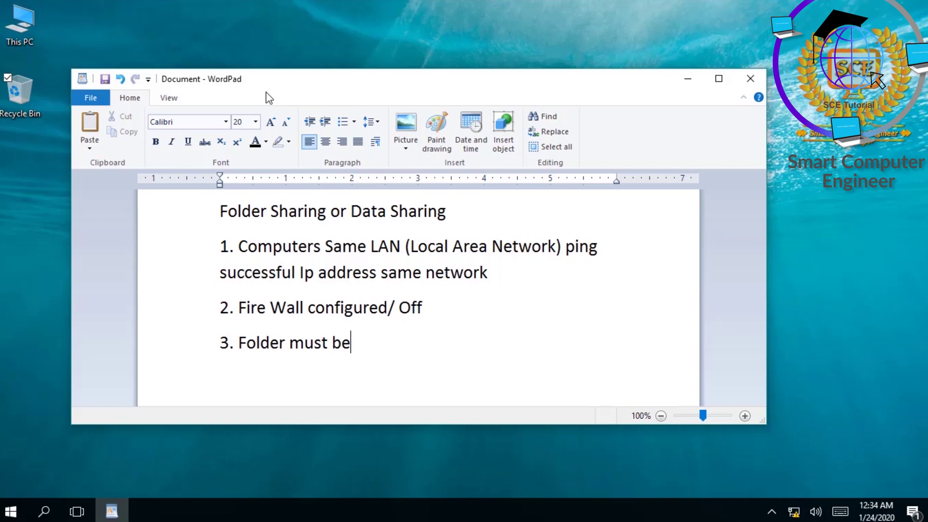
type(" sha")
key("BackSpace")
key("BackSpace")
type("share")
- Add point 4 'Username and Password' on a new line
key("Return")
type("4")
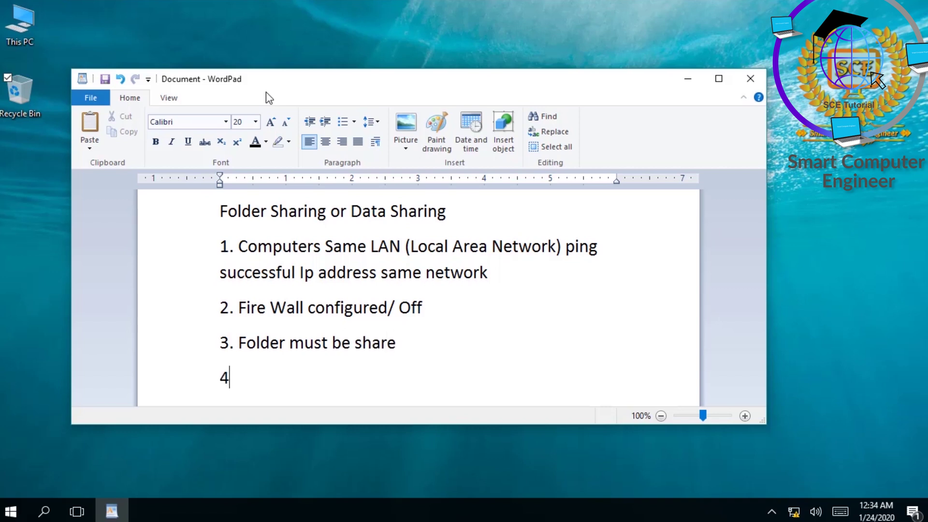
type("User")
type("name or")
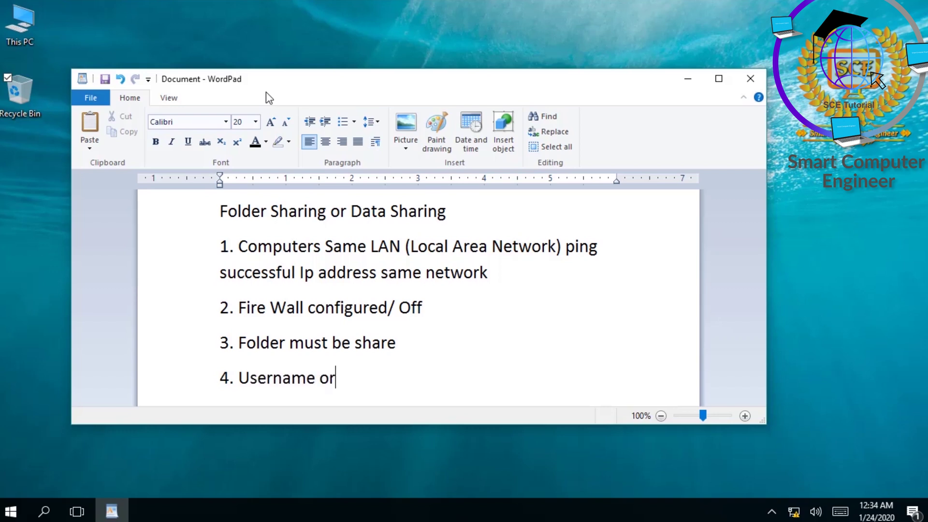
key("BackSpace")
key("BackSpace")
type("and Pass")
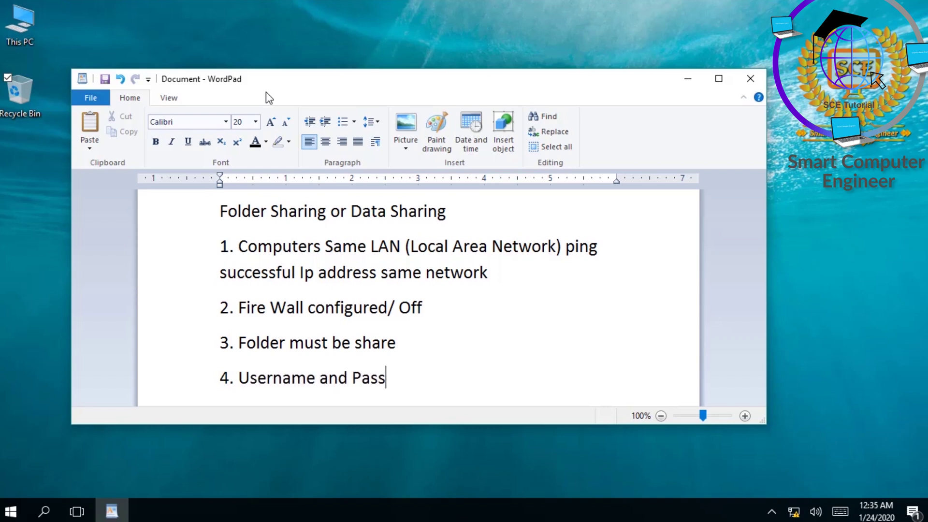
type("word")
- Enlarge the heading to 24 point and colour all of point 1 yellow
left_click(199, 209)
key("ctrl+shift+period")
key("ctrl+shift+period")
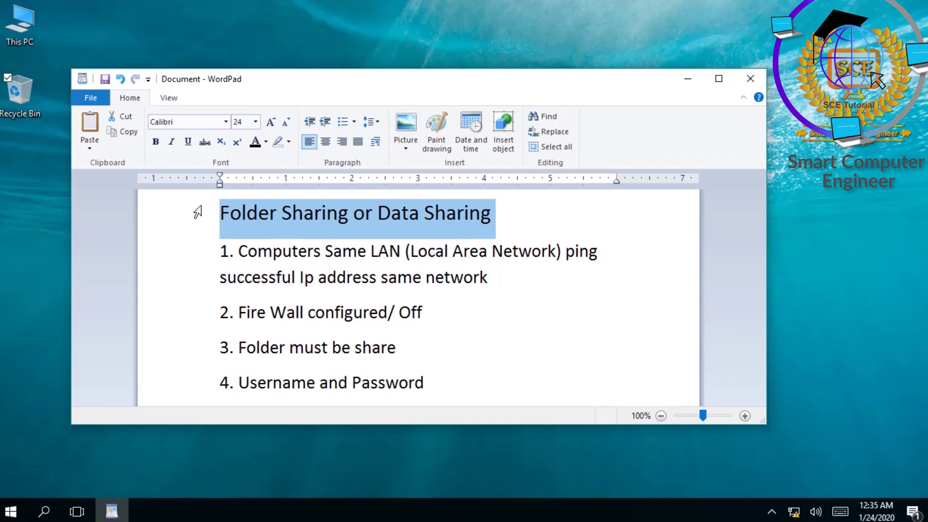
left_click(212, 255)
left_click(224, 252)
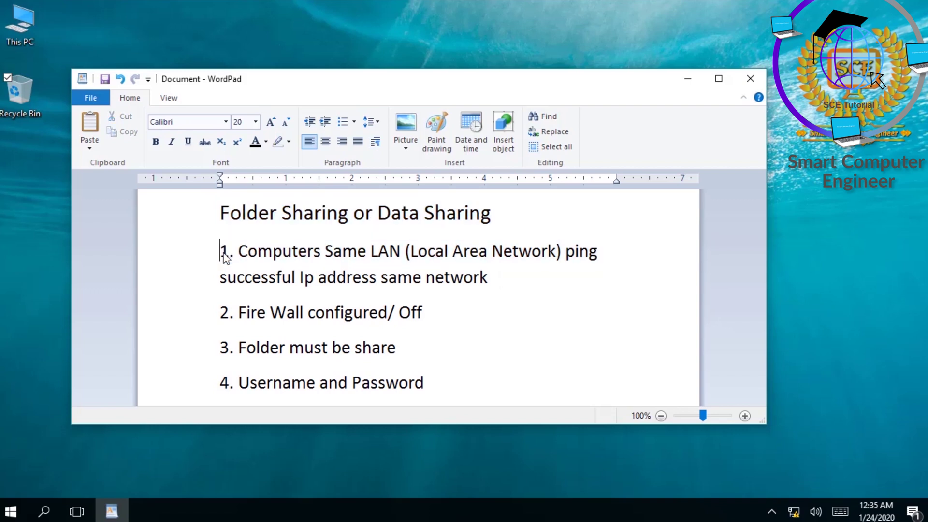
key("shift+End")
key("shift+Down")
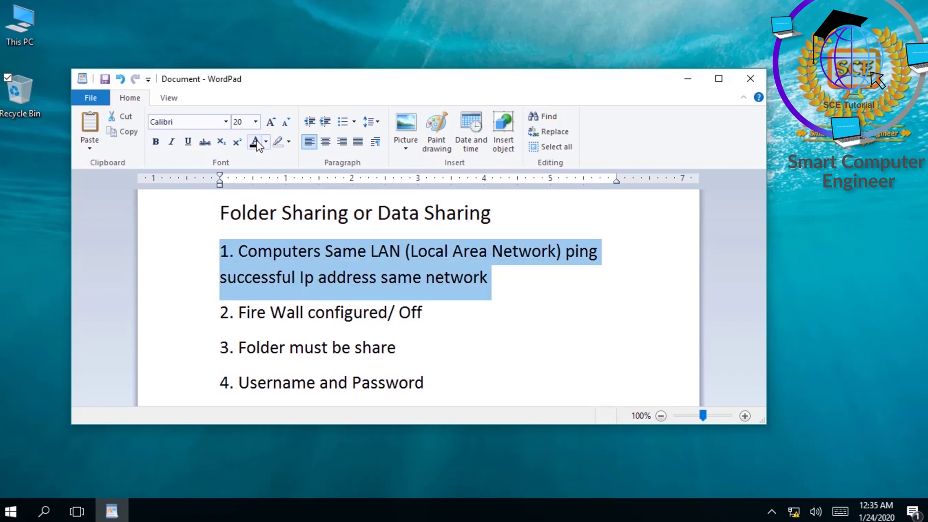
left_click(265, 142)
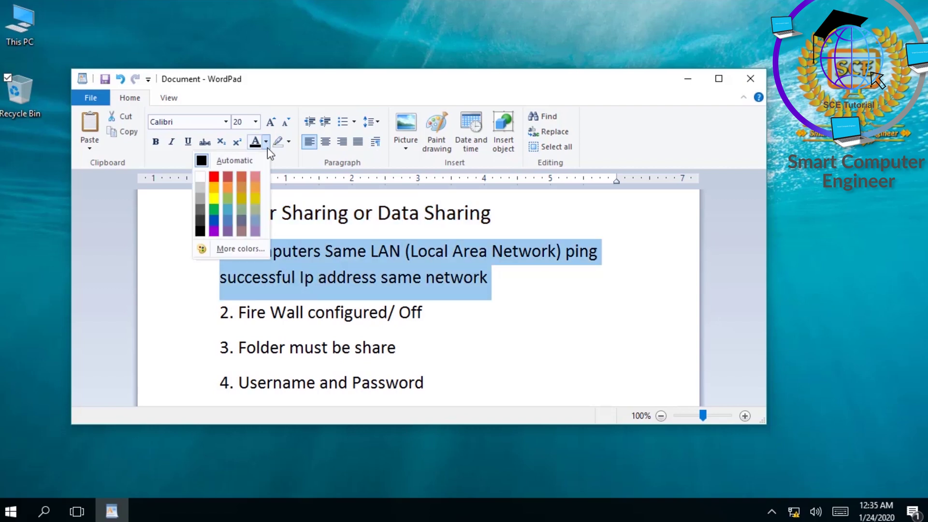
left_click(213, 194)
left_click(410, 284)
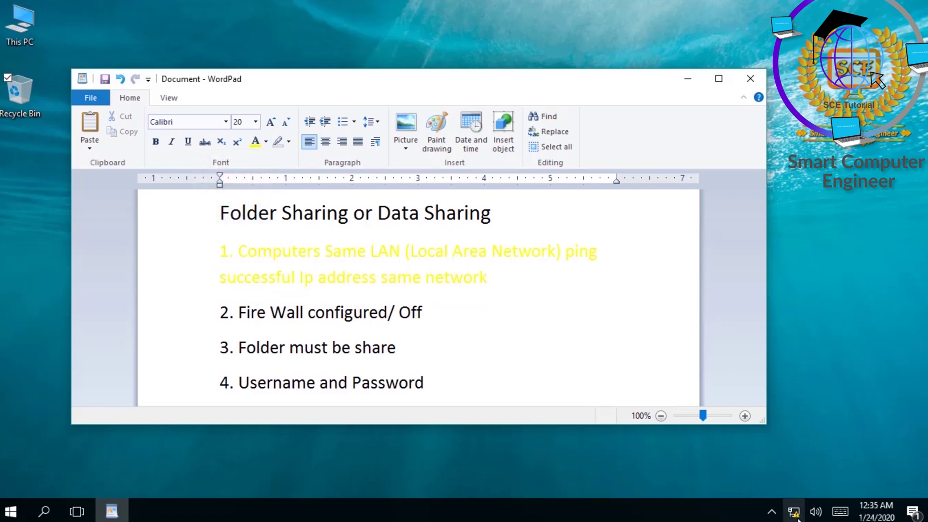
mouse_move(794, 511)
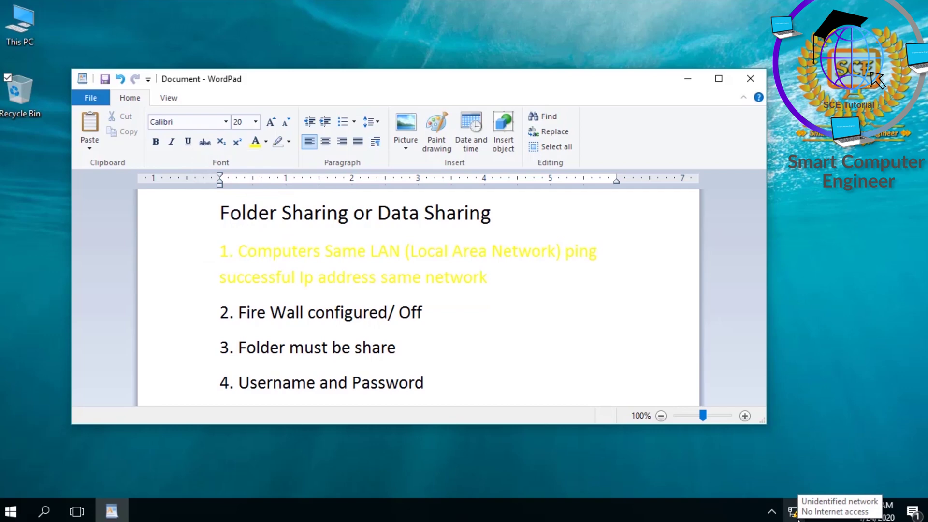
- Search 'paint' from the Start menu and launch Paint with a blank canvas
left_click(10, 511)
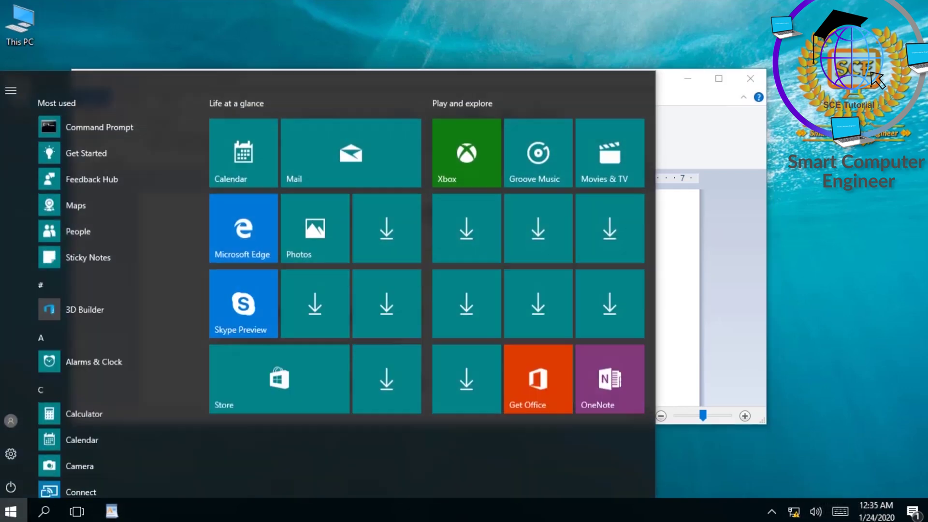
key("Escape")
type("pain")
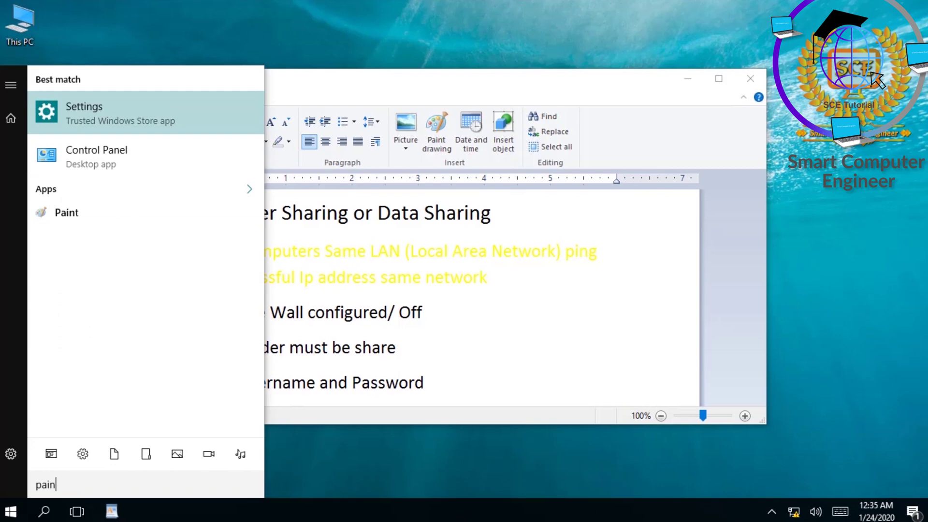
type("t")
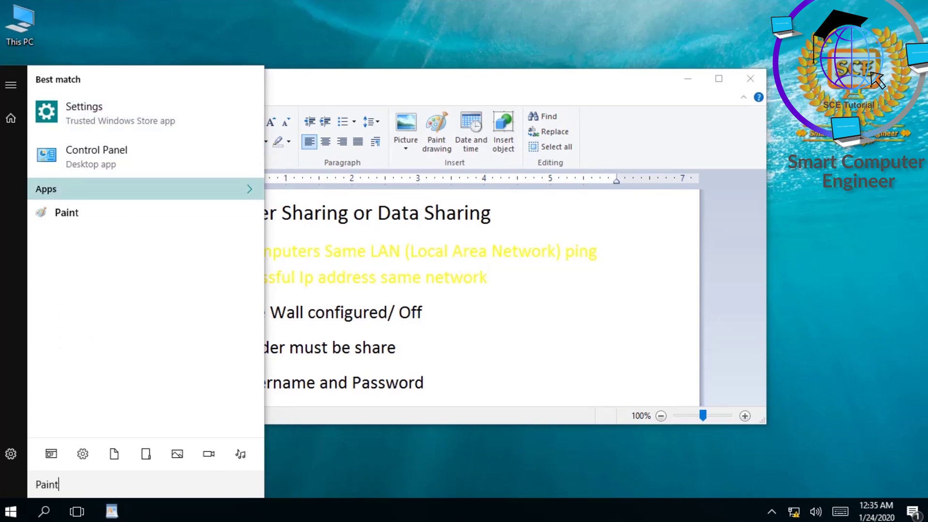
left_click(66, 213)
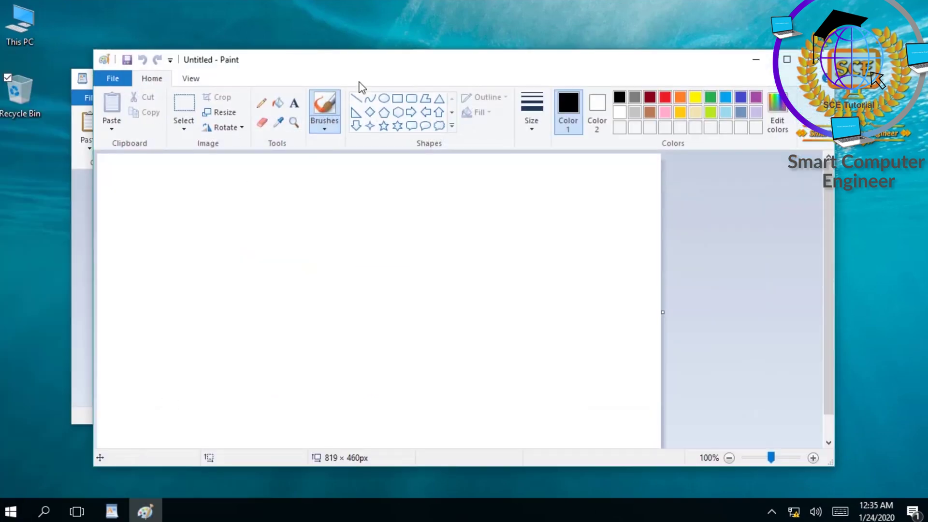
- Draw two rounded boxes labelled PC 1 and PC 2, joined by a straight line
left_click(411, 98)
left_click_drag(219, 202, 276, 263)
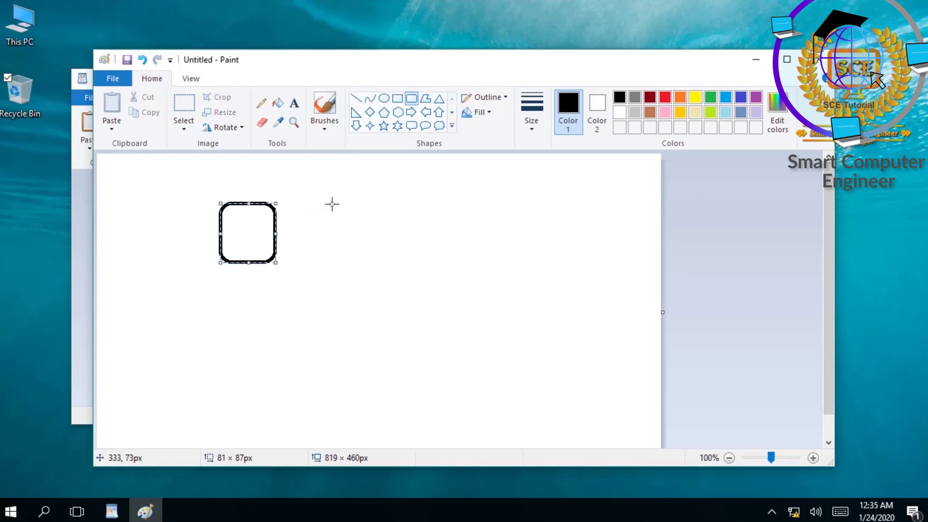
left_click_drag(472, 200, 546, 263)
left_click(292, 104)
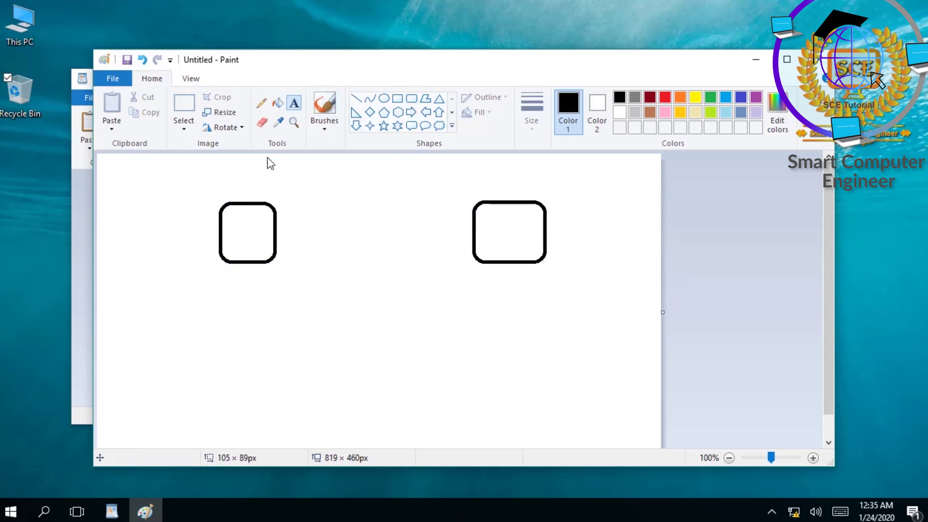
left_click(235, 227)
type("PC 1")
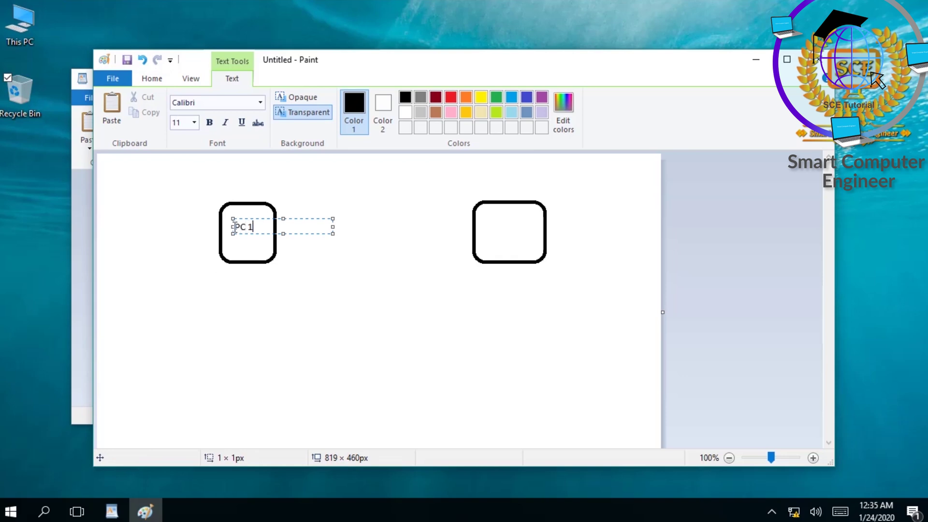
left_click(489, 227)
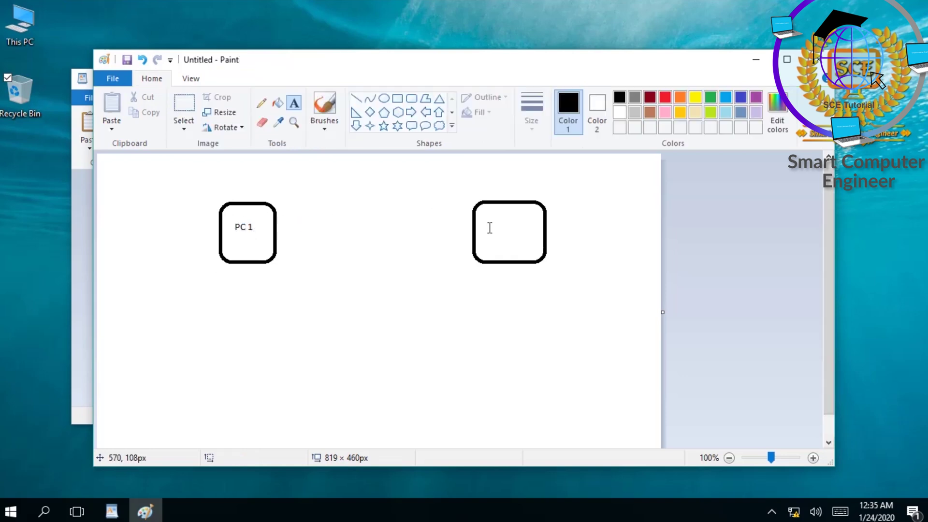
left_click(489, 227)
type("PC 2")
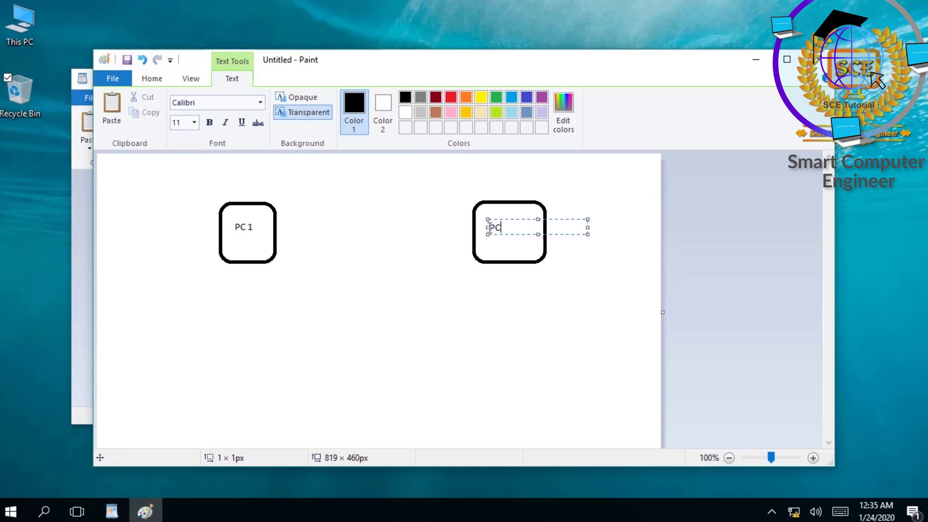
left_click(452, 294)
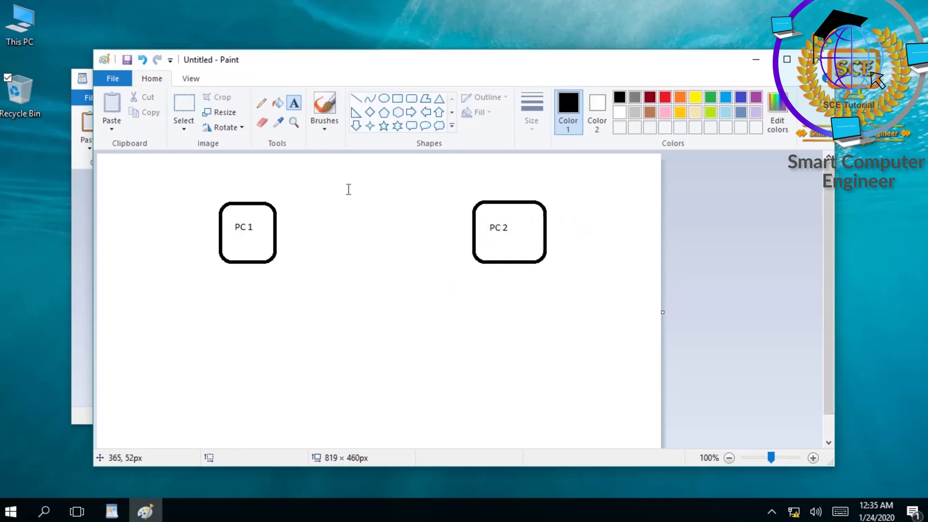
left_click(356, 99)
left_click_drag(277, 224, 474, 225)
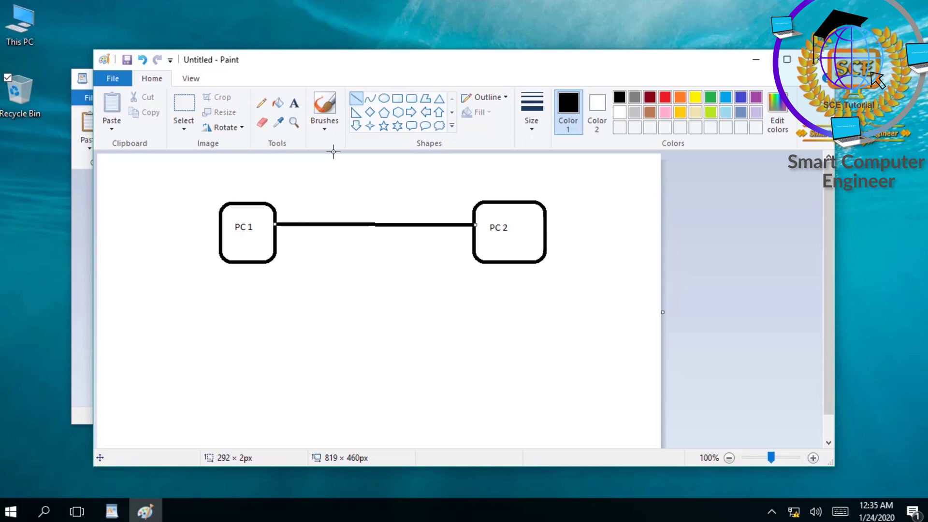
- Label PC 1 as 10.0.0.1/8 and PC 2 as 10.0.0.2/8 above the boxes
left_click(294, 103)
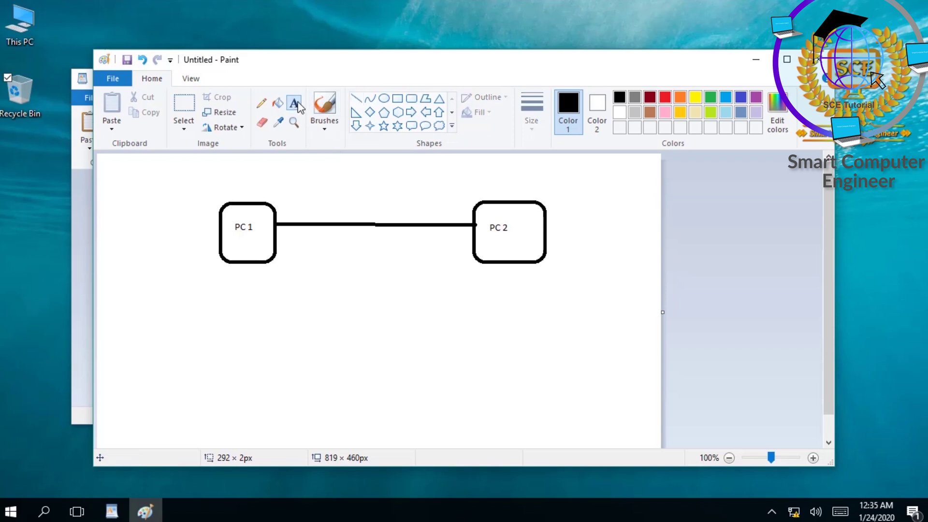
left_click(223, 184)
type("10.0.0.1/8")
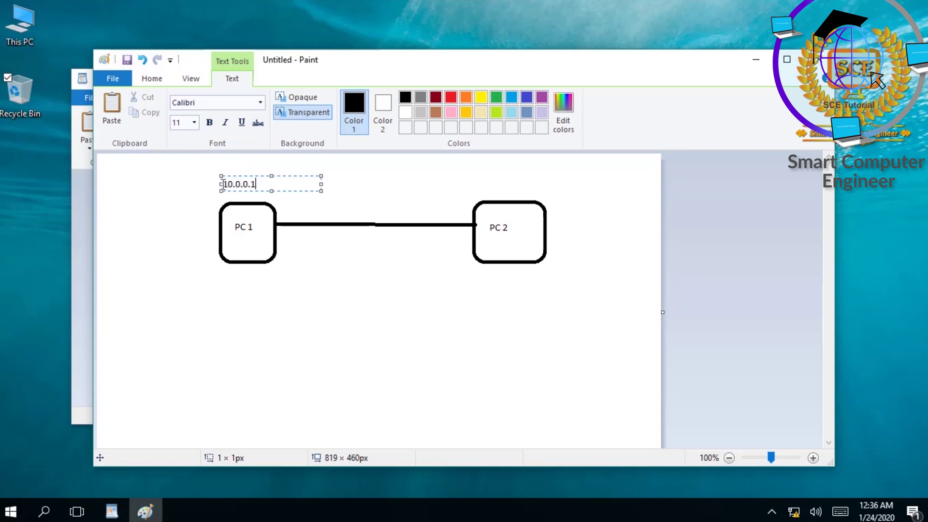
left_click(480, 180)
left_click(480, 179)
type("10")
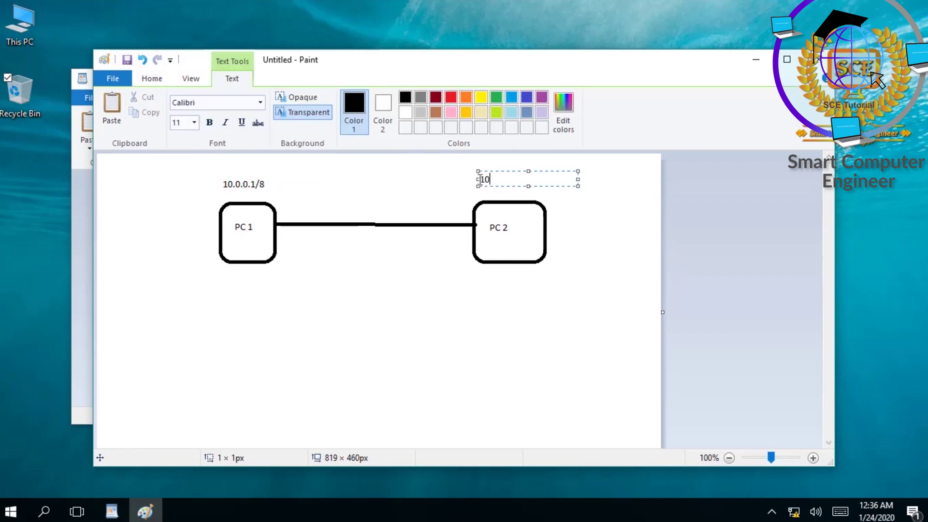
right_click(480, 179)
key("Escape")
type(".0.0.2/8")
left_click(446, 300)
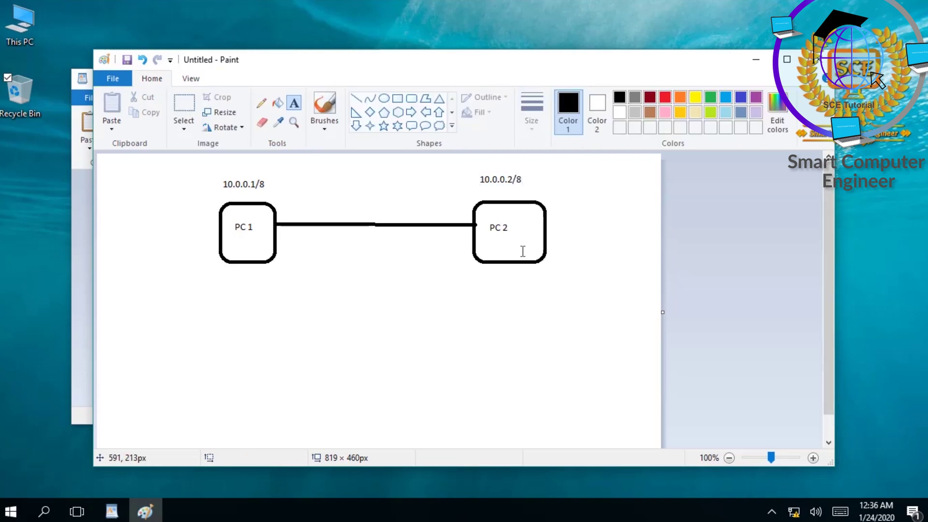
- Mark out the areas around PC 1 and PC 2 and discard the empty text frame
left_click(195, 173)
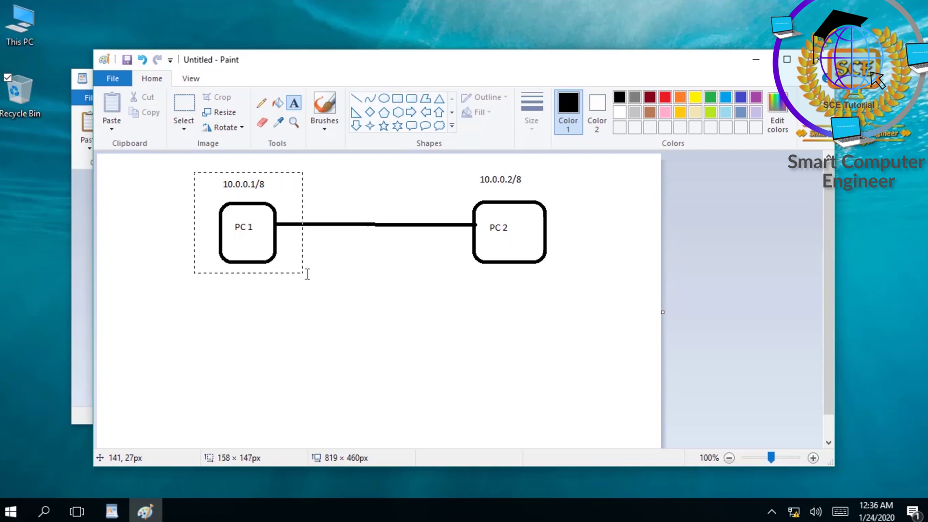
left_click_drag(223, 197, 309, 276)
left_click_drag(439, 171, 559, 276)
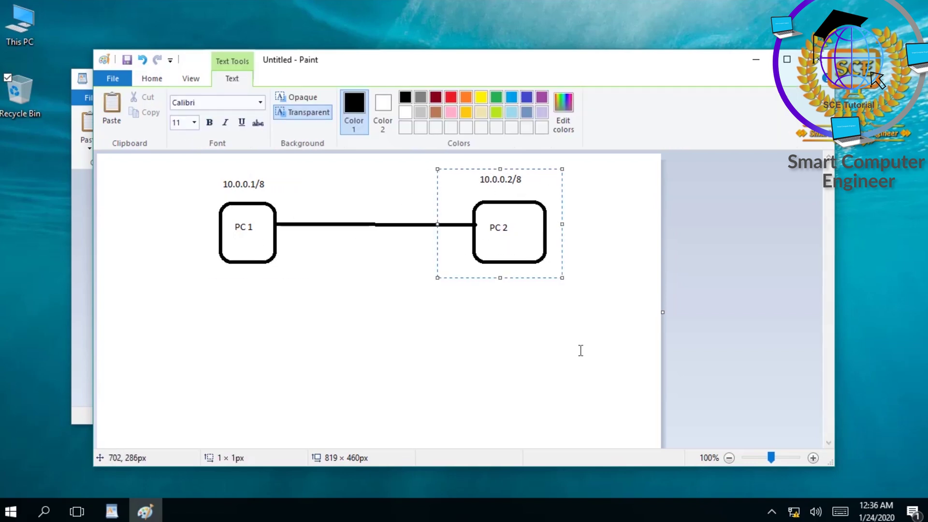
left_click(581, 350)
- Set Ethernet0 to static IPv4 10.0.0.1, mask 255.0.0.0, and close its property windows
right_click(797, 516)
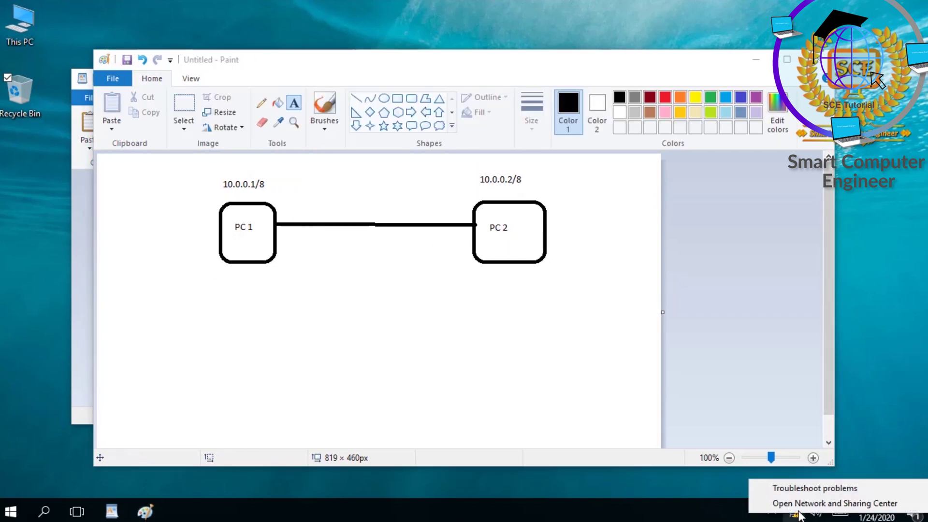
left_click(797, 504)
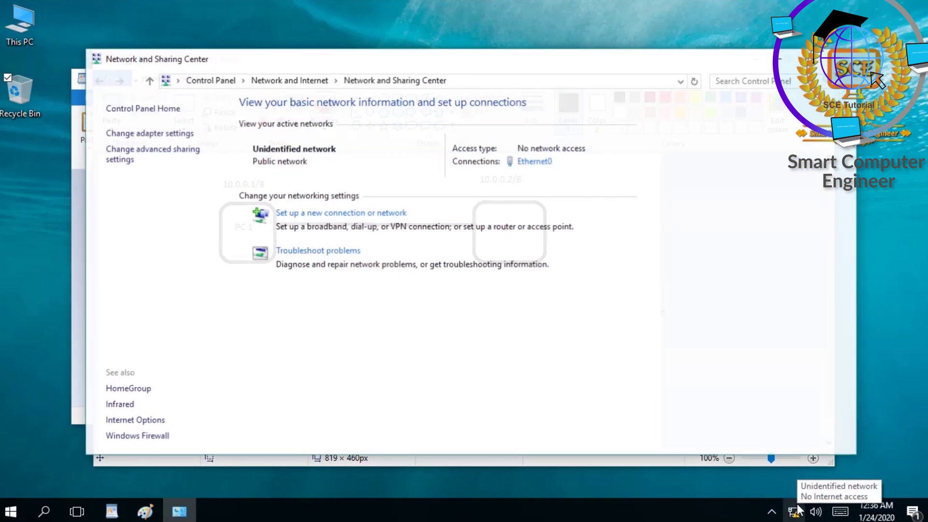
left_click(527, 165)
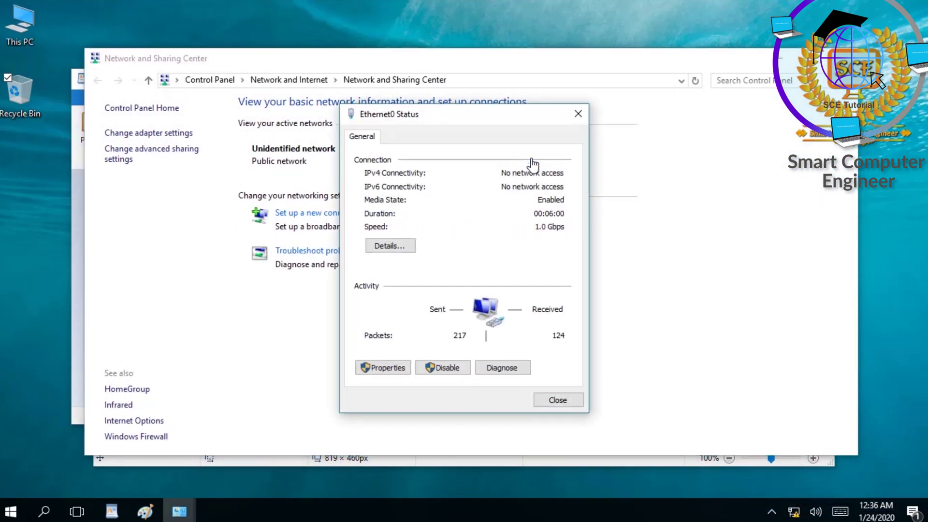
left_click(383, 368)
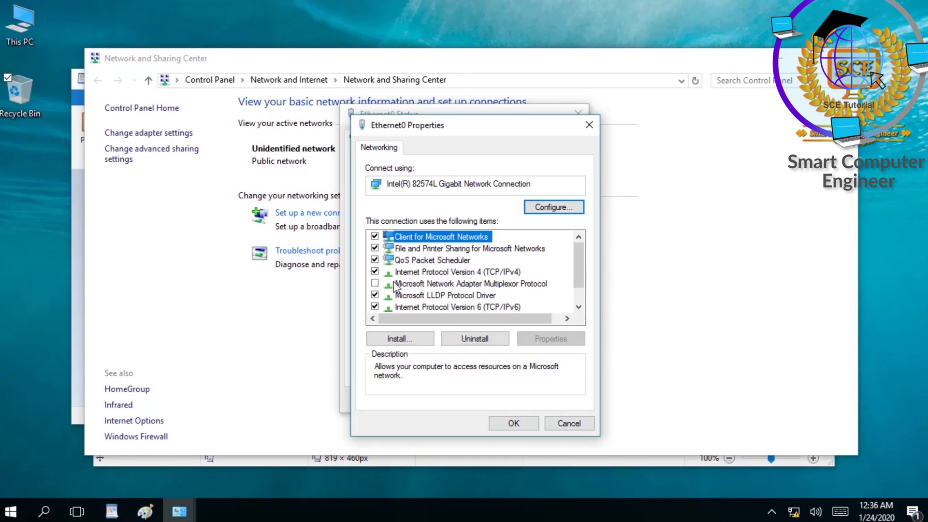
double_click(440, 271)
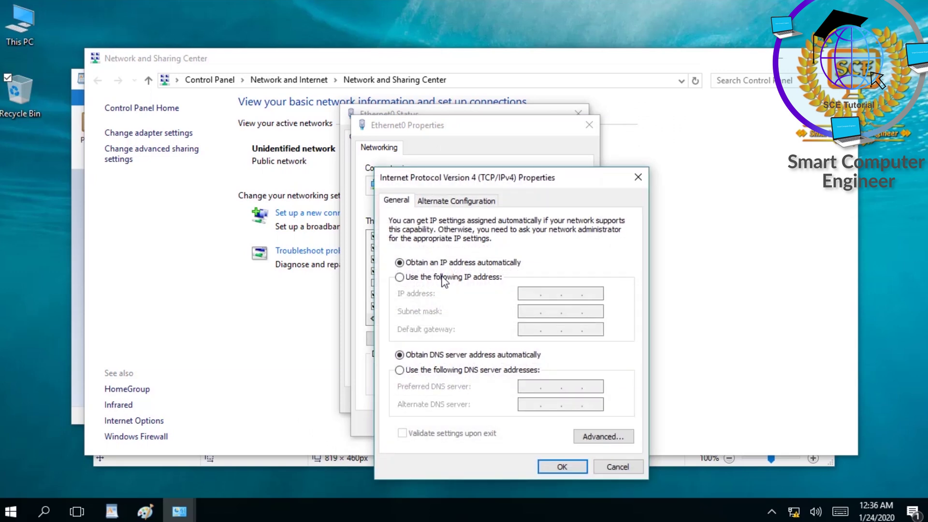
left_click(443, 277)
type("10.0.0.1")
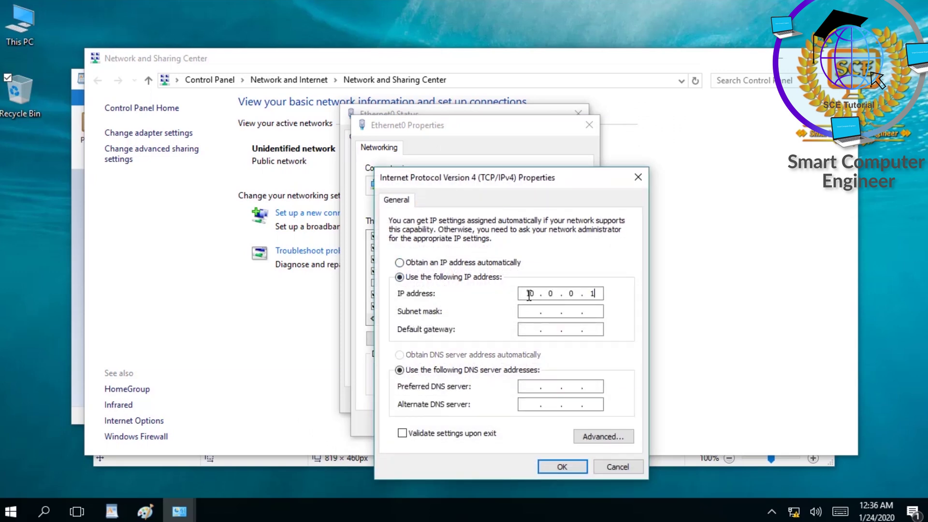
key("Tab")
left_click_drag(537, 293, 523, 293)
left_click(561, 466)
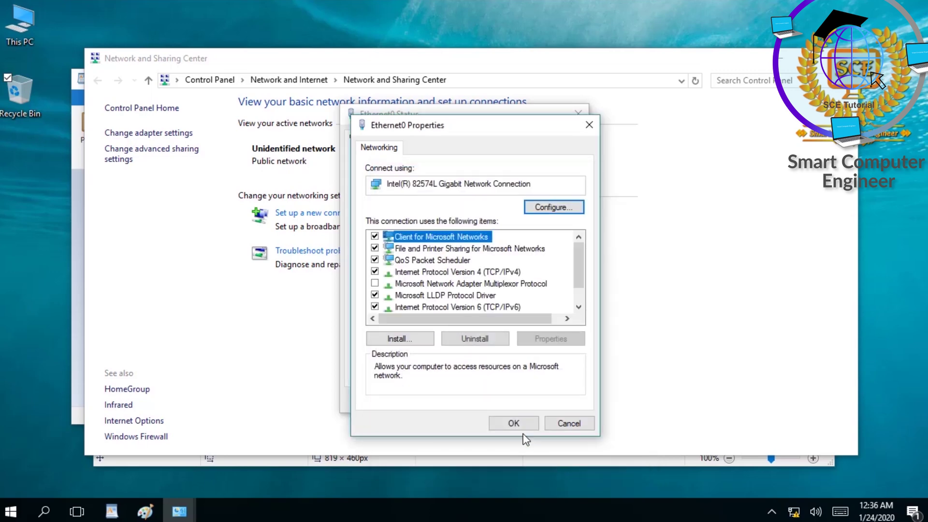
left_click(515, 423)
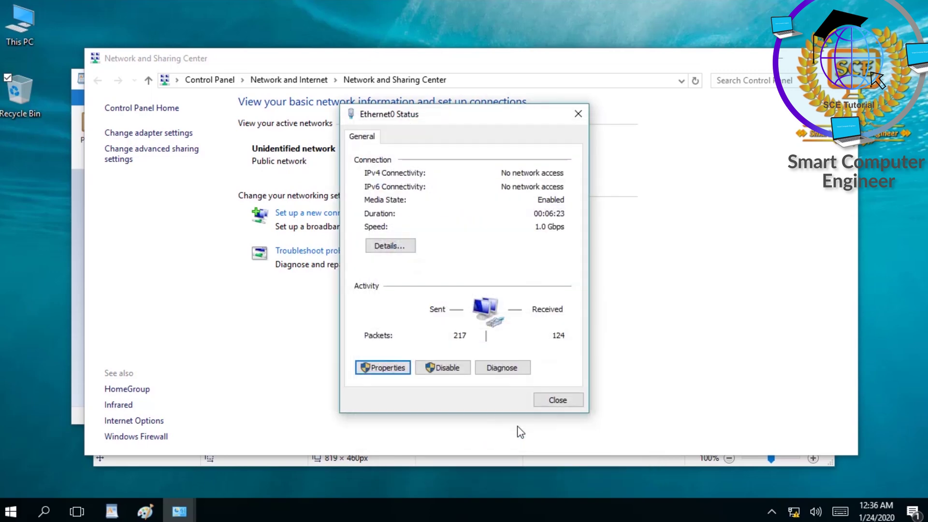
left_click(552, 401)
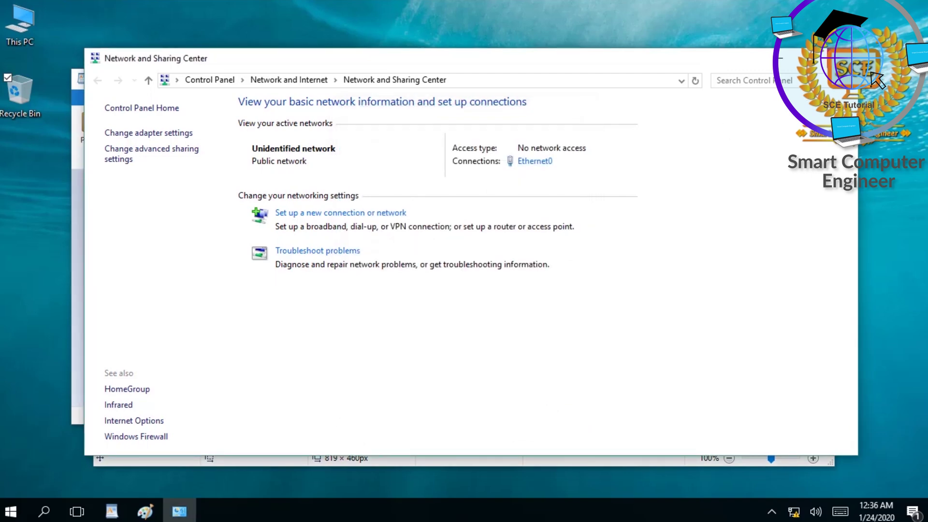
- Close the Network and Sharing Center and switch to the second virtual machine
left_click(844, 58)
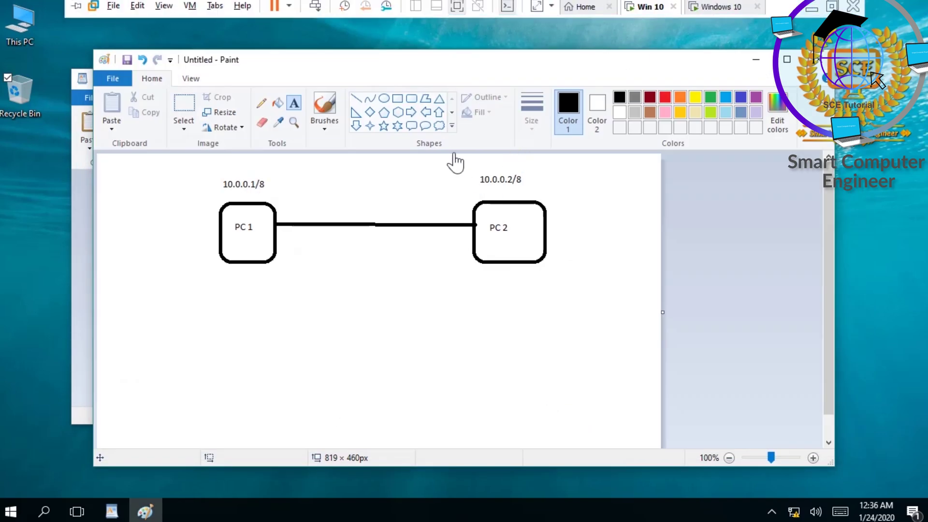
left_click_drag(449, 166, 573, 318)
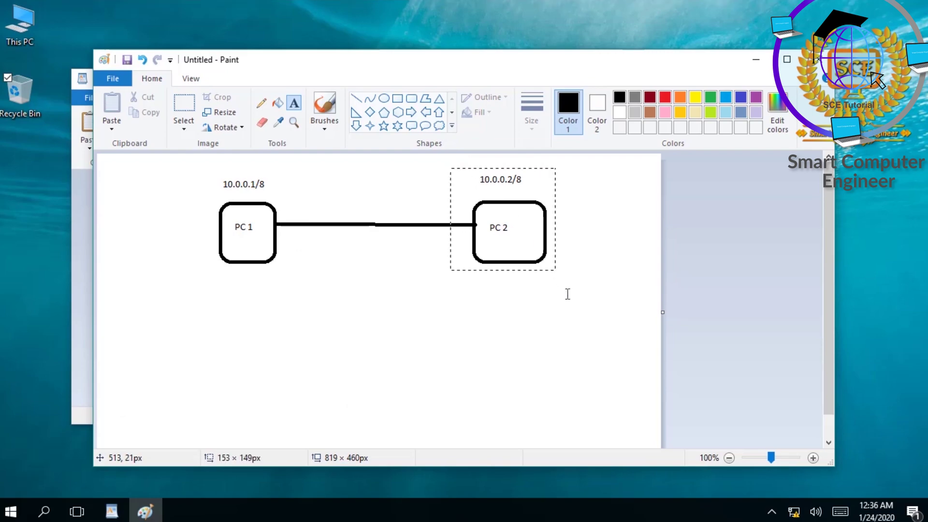
left_click(706, 3)
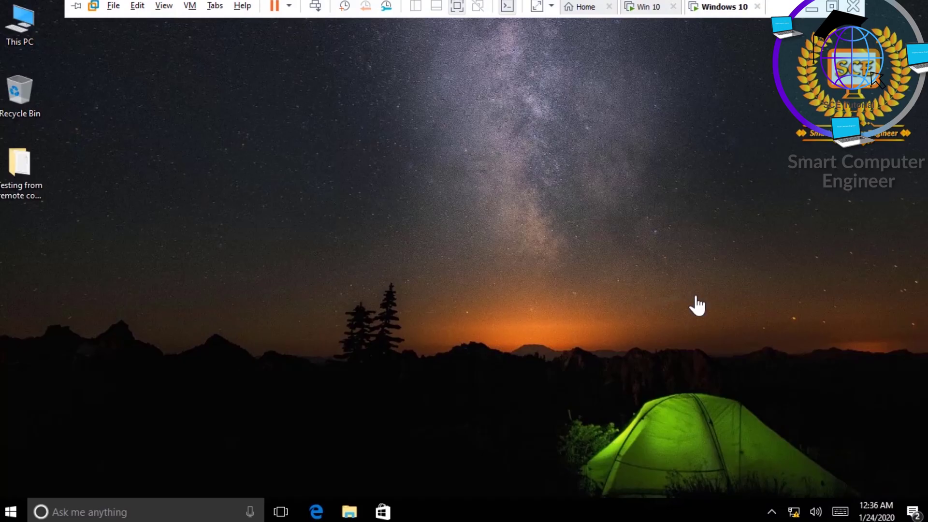
- Set the second machine's Ethernet0 to static IPv4 10.0.0.2 with mask 255.0.0.0
right_click(796, 515)
left_click(821, 503)
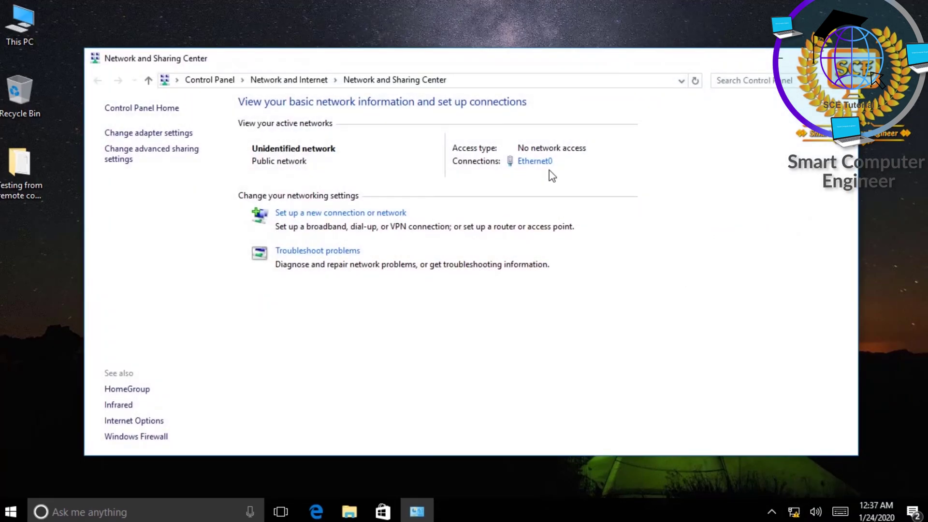
left_click(539, 163)
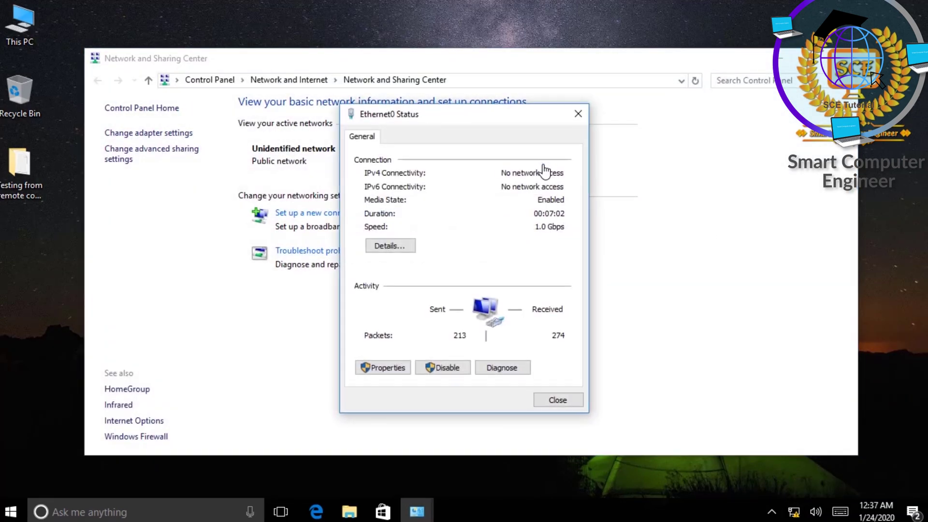
left_click(390, 368)
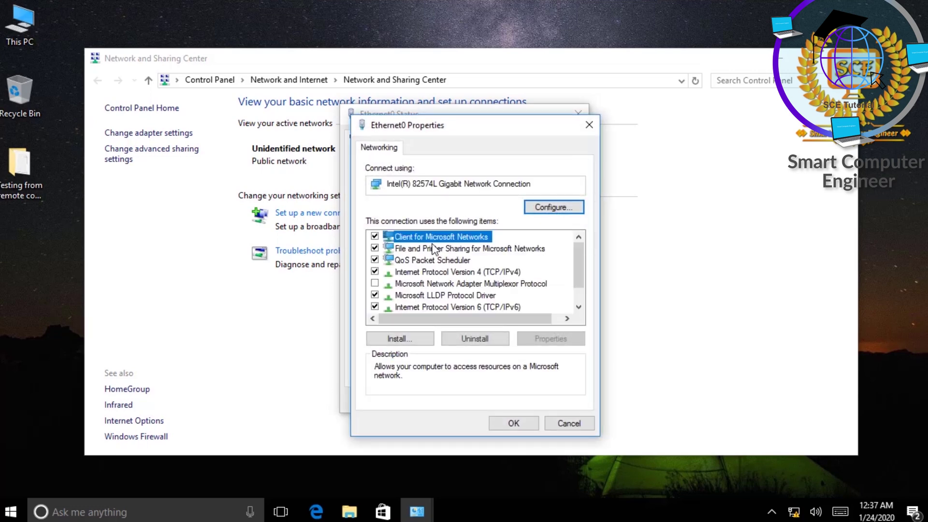
double_click(456, 272)
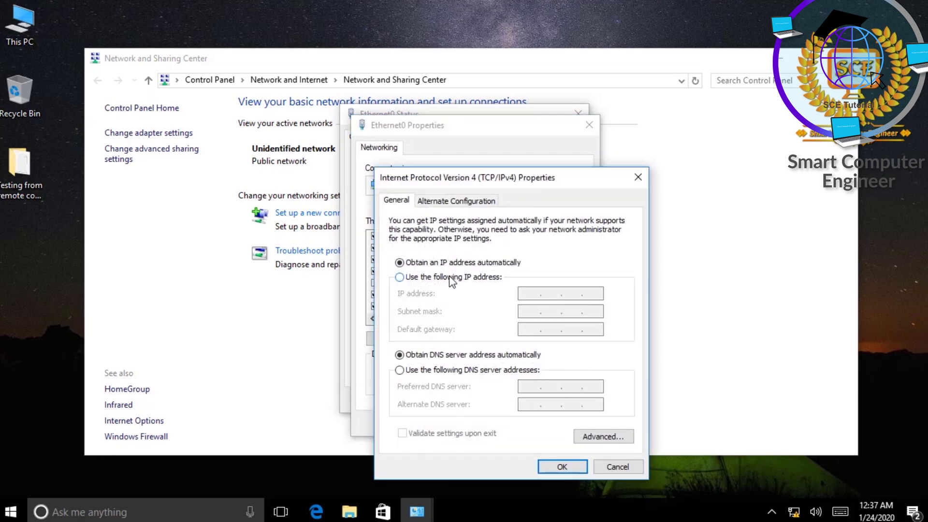
left_click(452, 279)
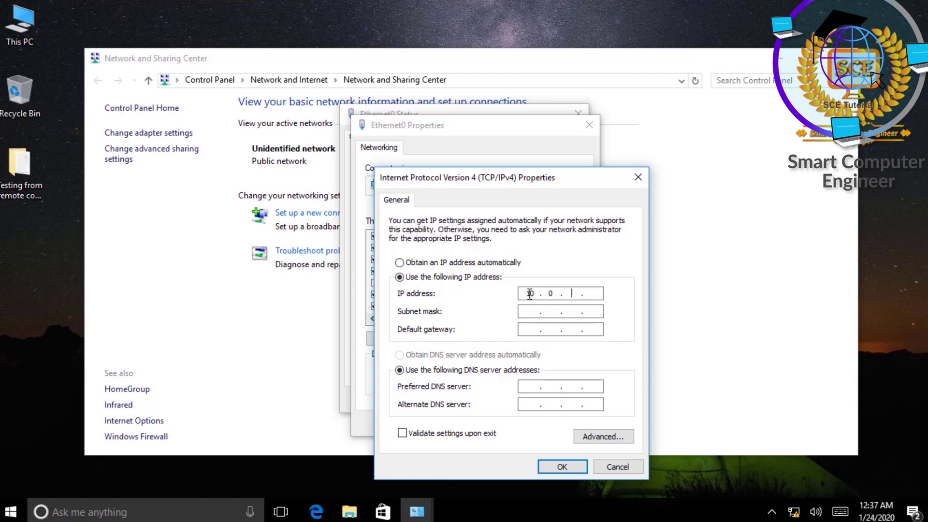
key("Tab")
left_click(559, 468)
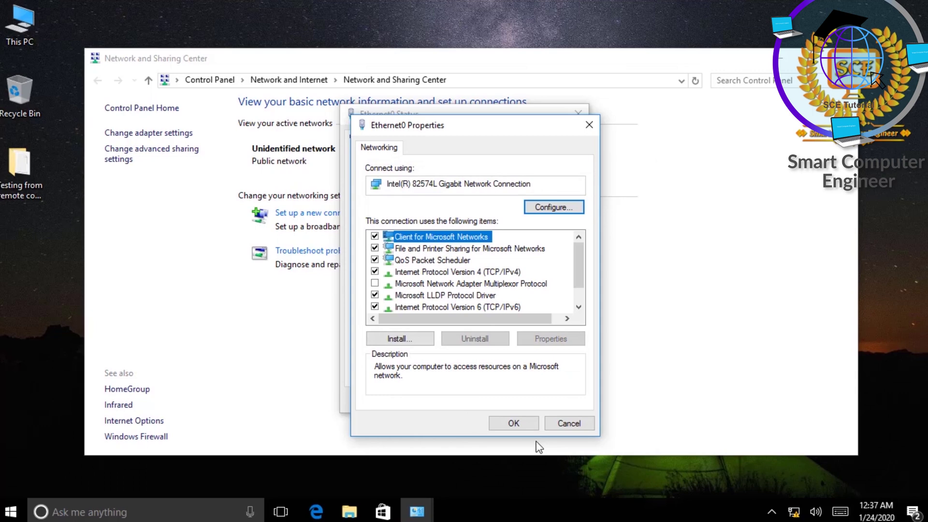
left_click(520, 424)
left_click(555, 400)
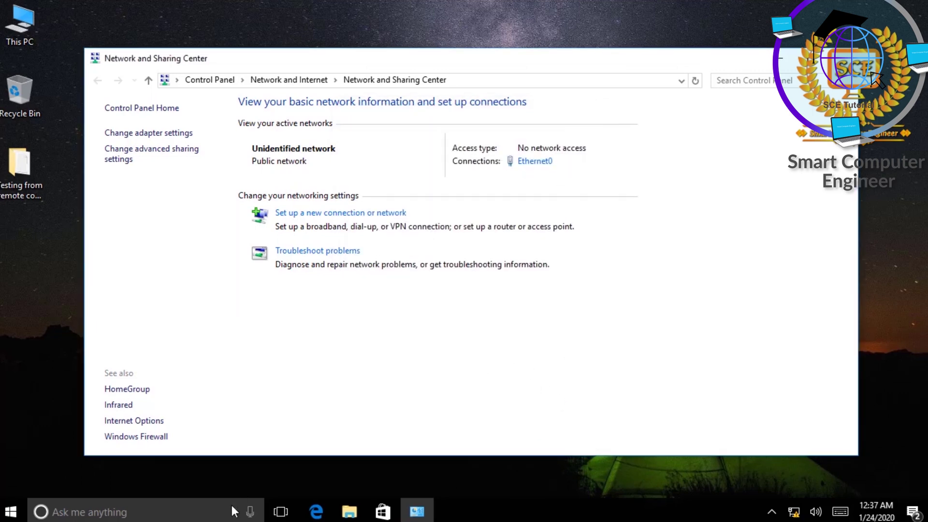
- Run 'ping 10.0.0.1 -t' in an administrator Command Prompt, then return to the diagram machine
left_click(11, 511)
type("c")
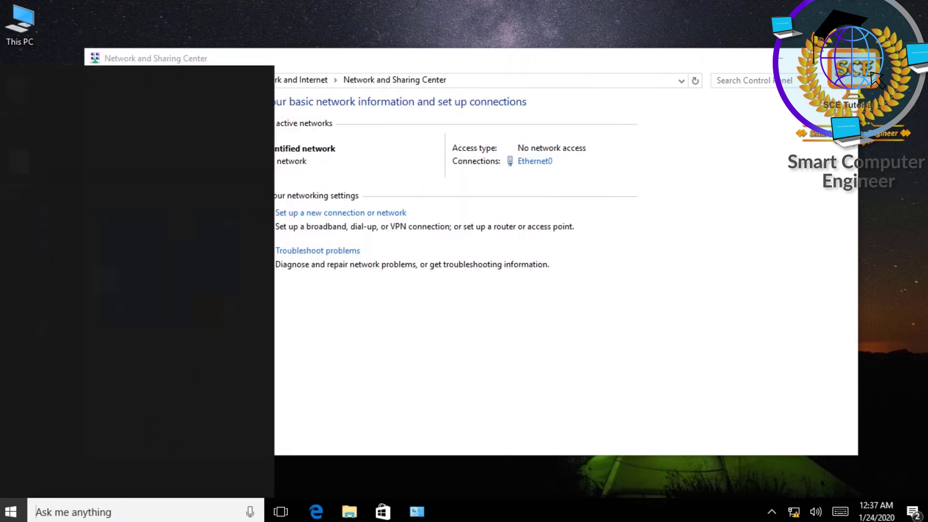
type("md")
key("ctrl+shift+Return")
type("ping 10.0.0.1 -t")
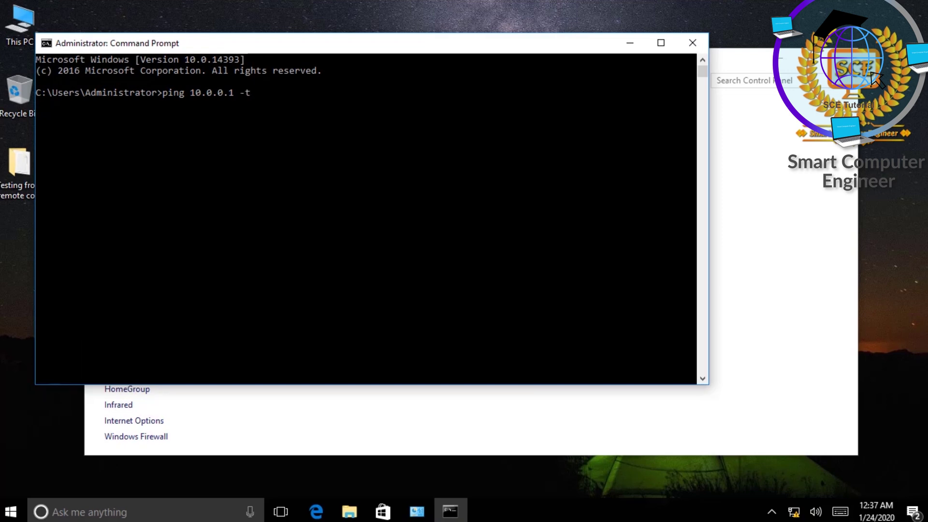
key("Return")
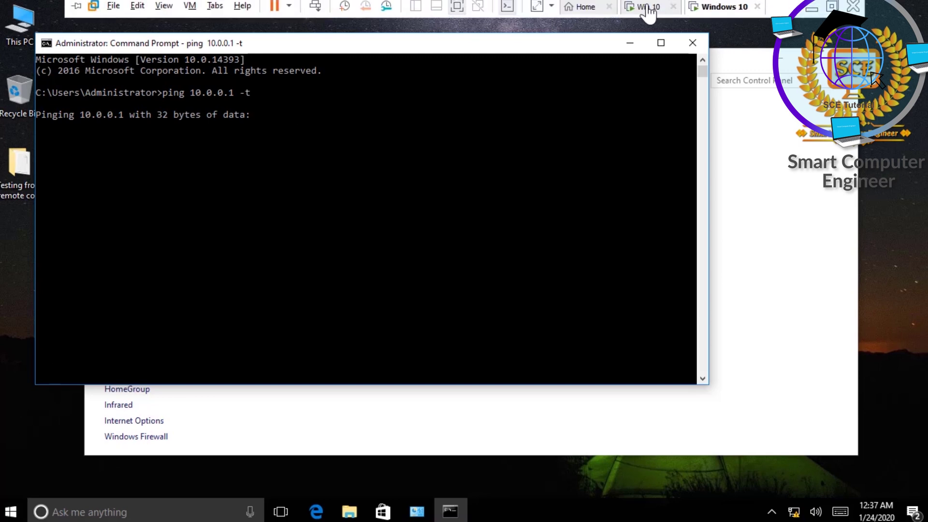
left_click(648, 8)
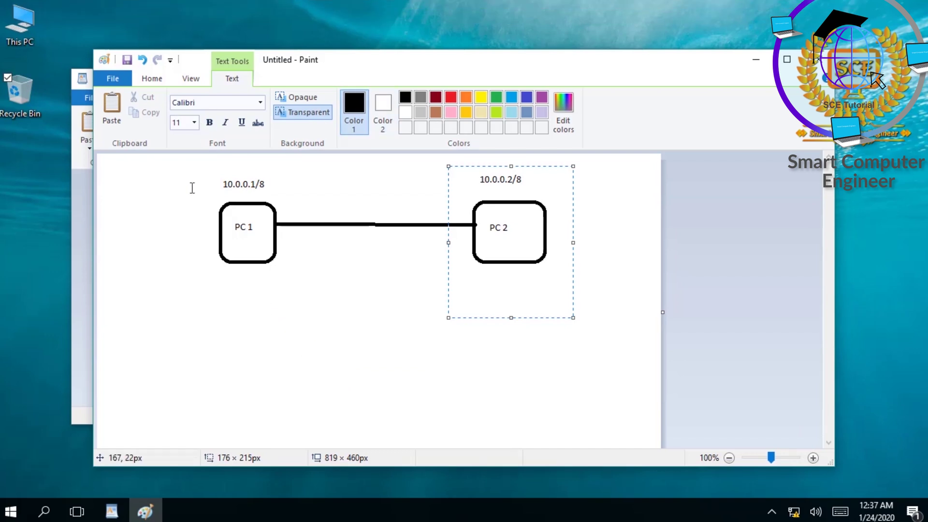
- Write the two-line note '1. Ip address' and '2. Firewall off' below PC 1
left_click(200, 295)
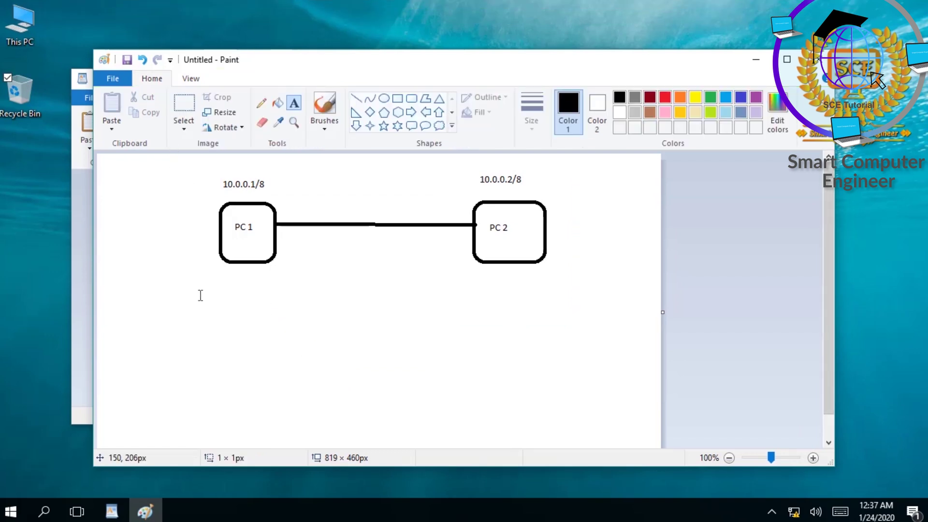
left_click(200, 296)
type("1. Ip address")
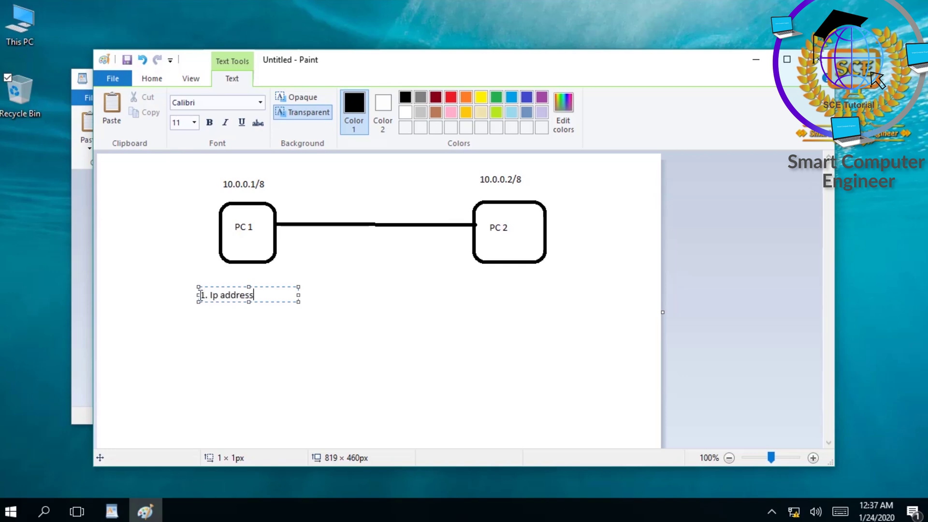
key("Return")
type("2. Firewall off")
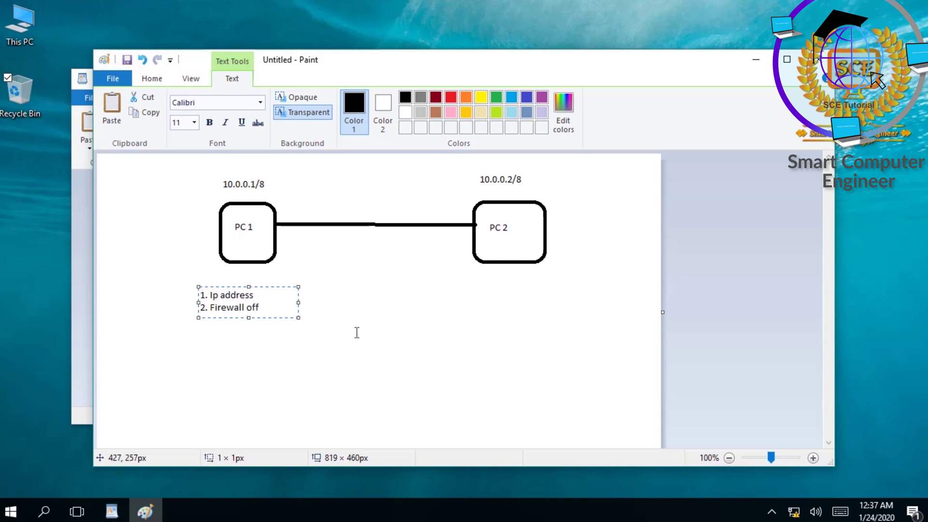
left_click(356, 332)
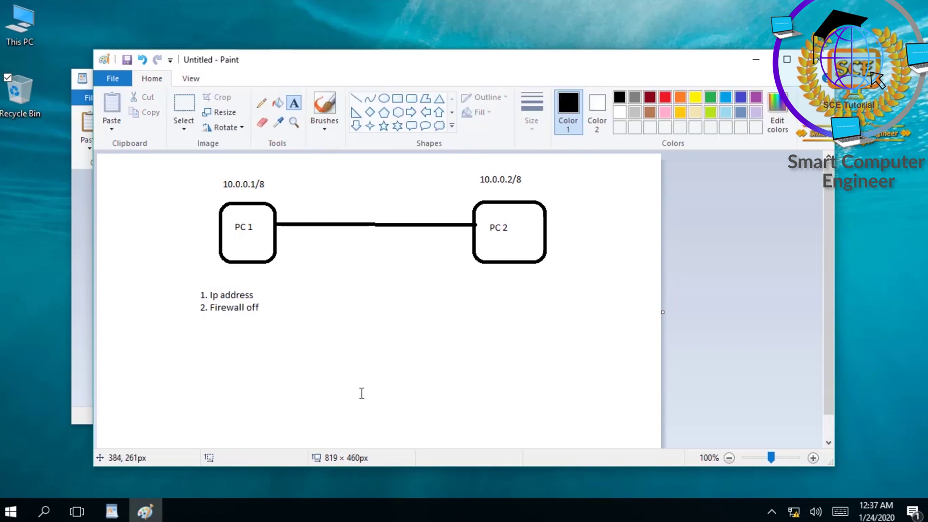
- Turn off Windows Firewall for private and public networks via Network and Sharing Center
right_click(794, 511)
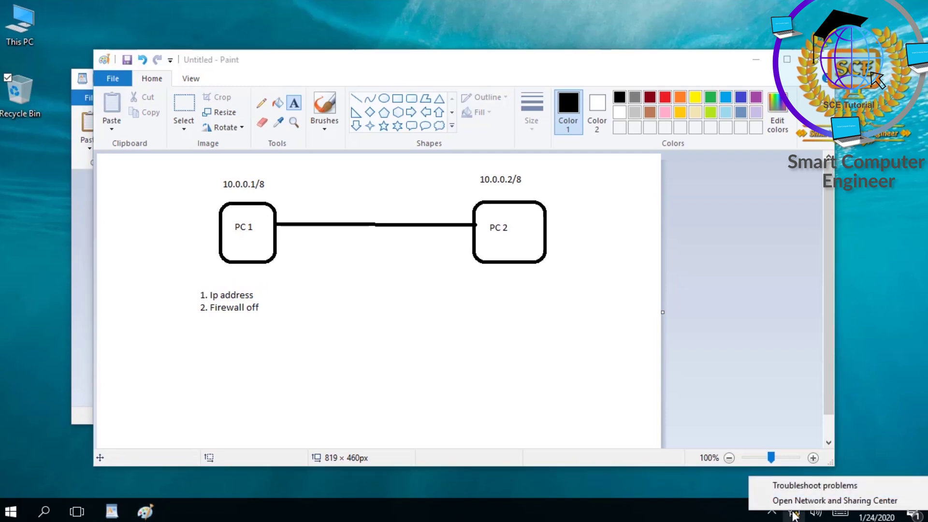
left_click(803, 494)
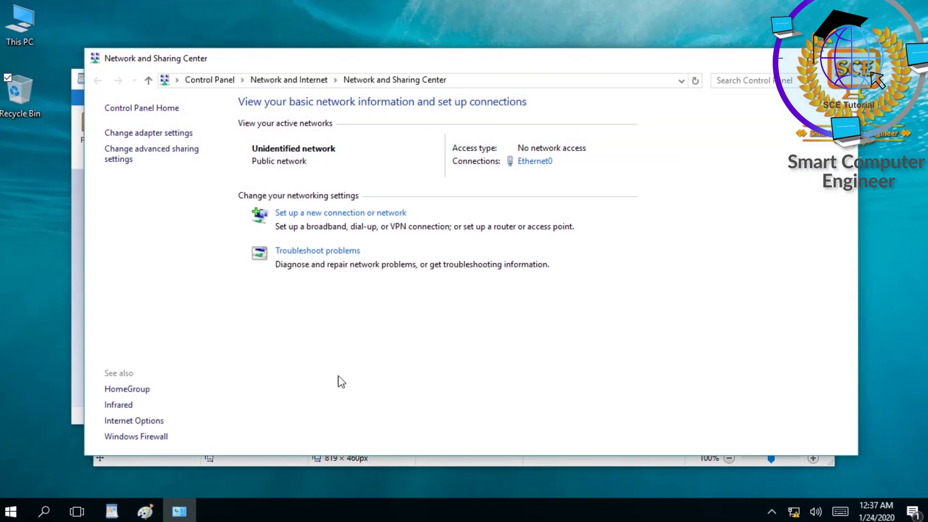
left_click(148, 437)
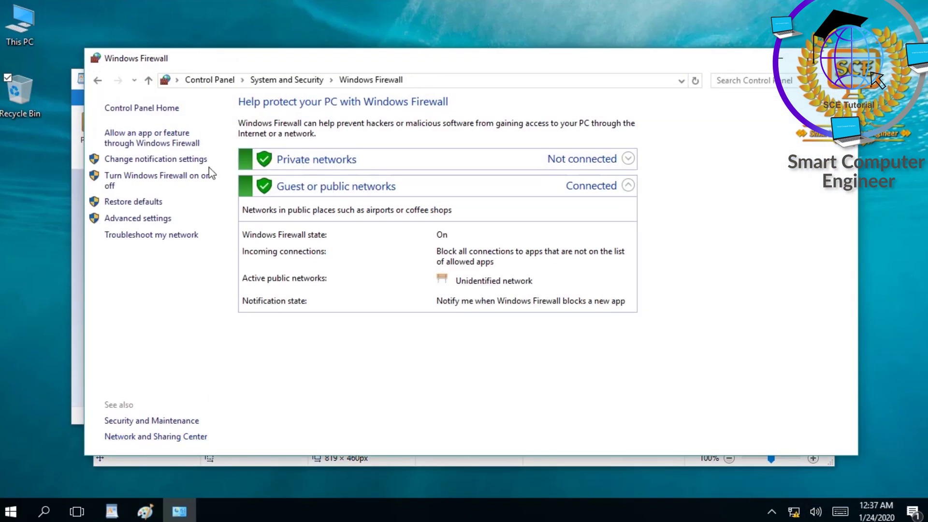
left_click(158, 179)
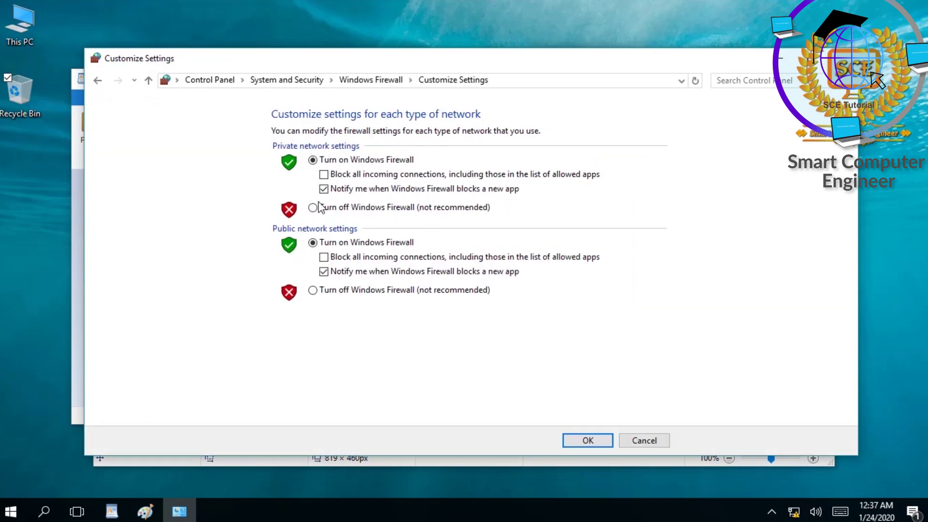
left_click(323, 209)
left_click(347, 291)
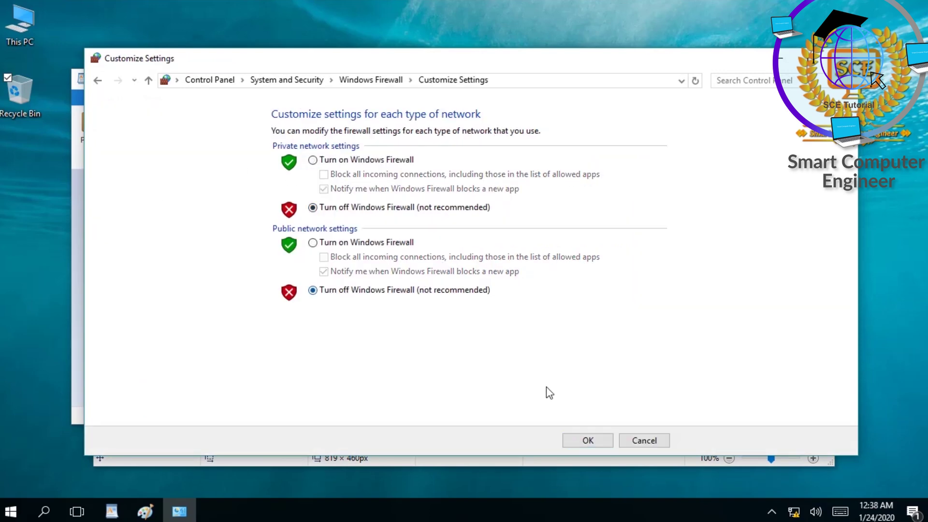
left_click(591, 444)
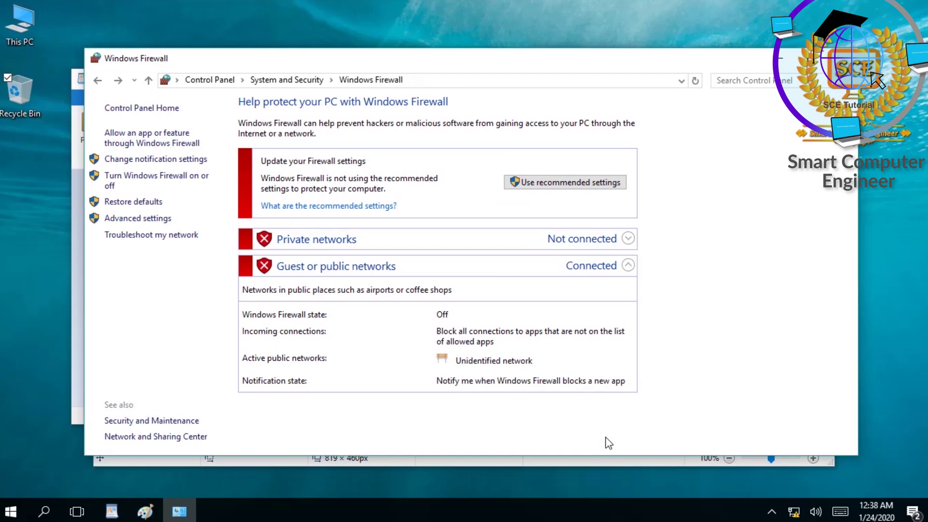
- Stop the continuous ping to 10.0.0.1 on the Windows 10 VM with Ctrl+C
left_click(719, 6)
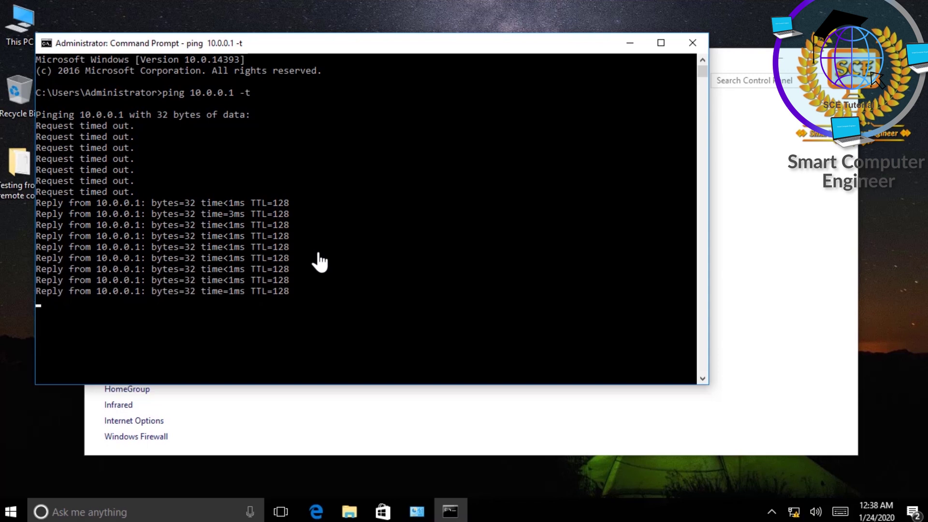
key("ctrl+c")
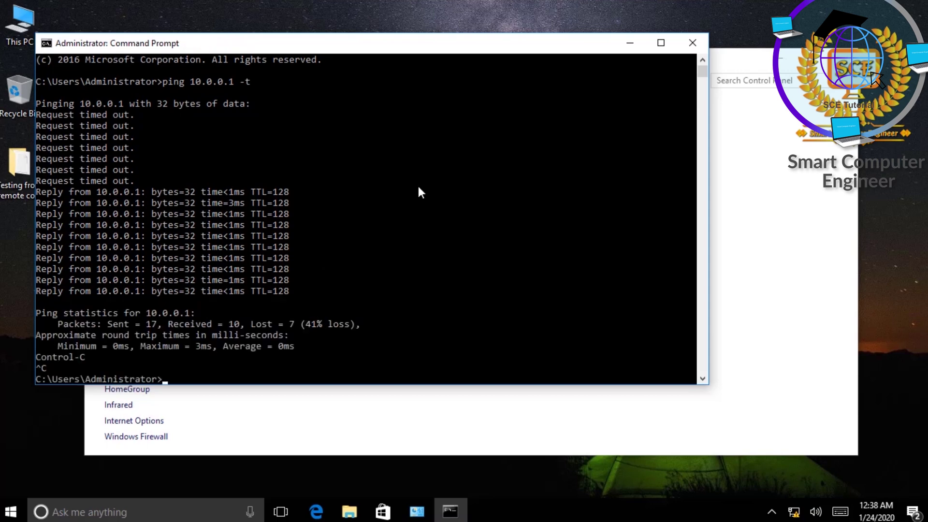
- Close the old Command Prompt and run 'ping 10.0.0.2 -t' on the other VM
left_click(692, 43)
mouse_move(778, 4)
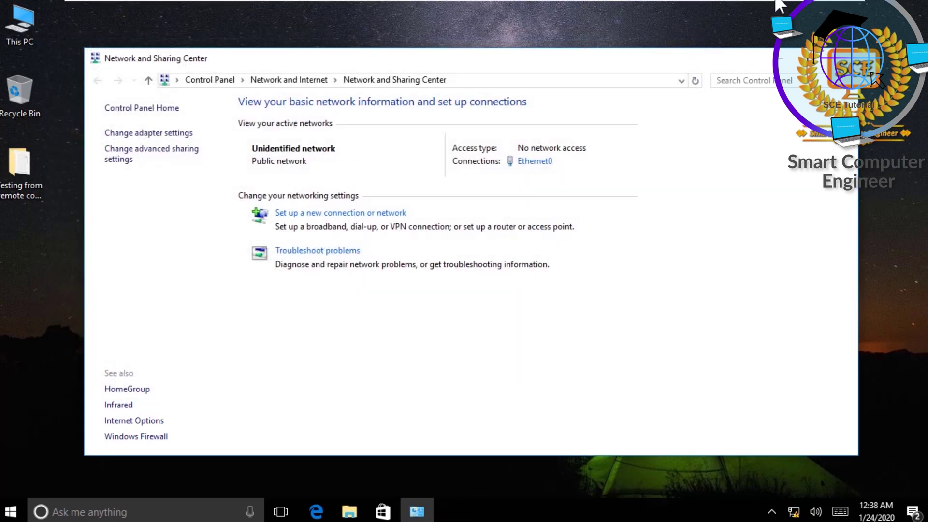
left_click(646, 7)
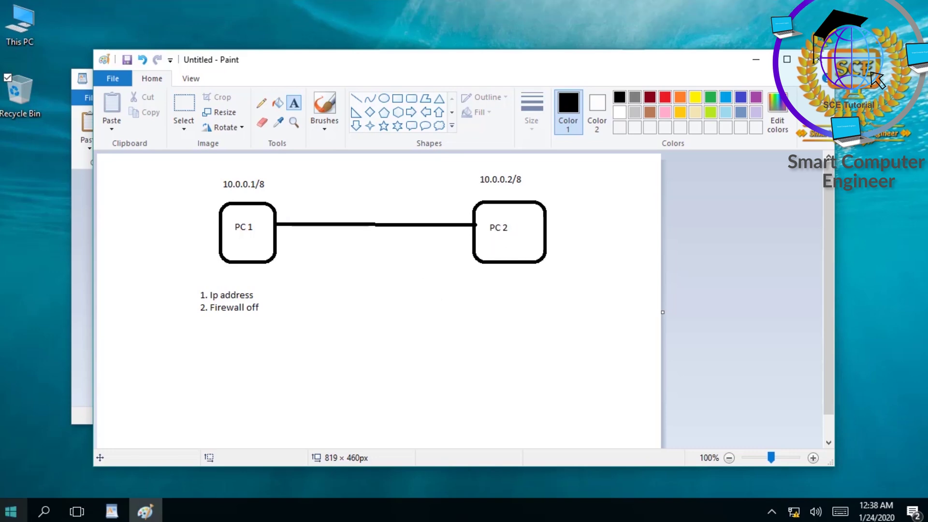
left_click(10, 512)
key("Escape")
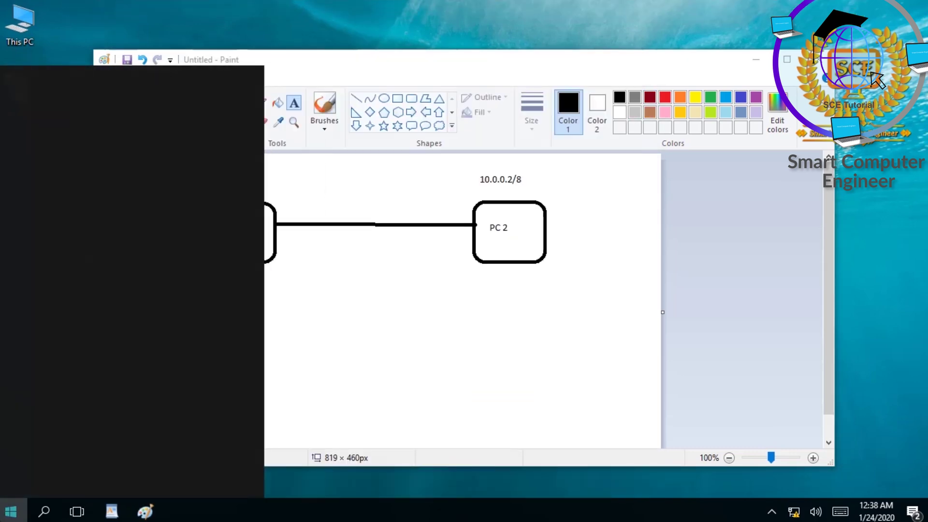
type("ping 10")
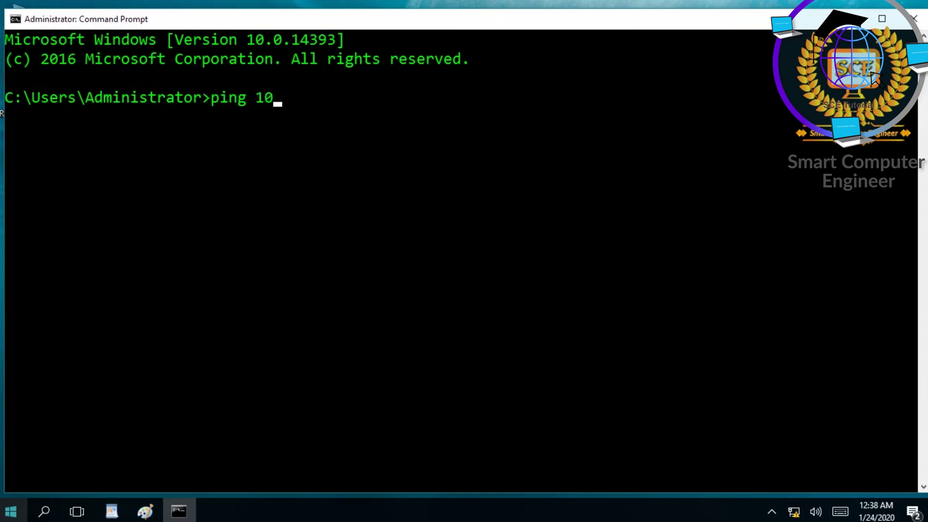
type(".0.0.2")
type(" -t")
key("Return")
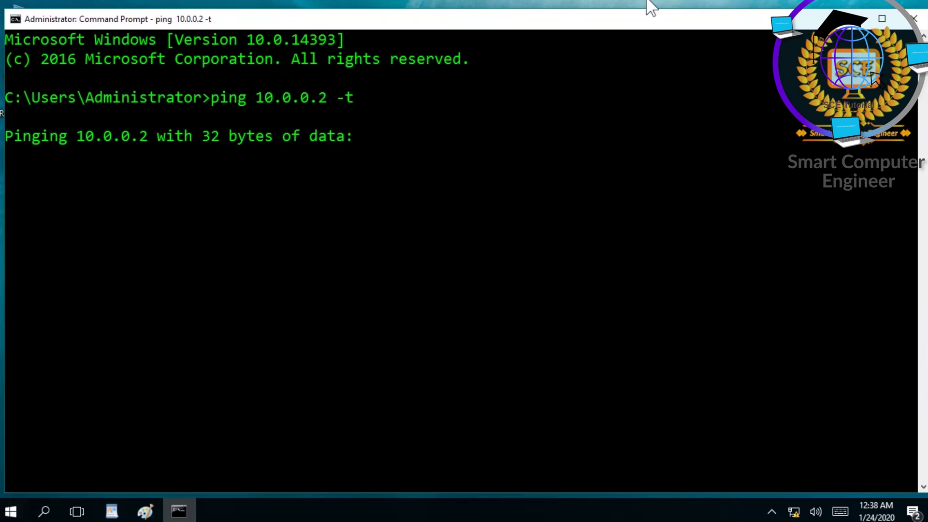
mouse_move(464, 2)
left_click(725, 6)
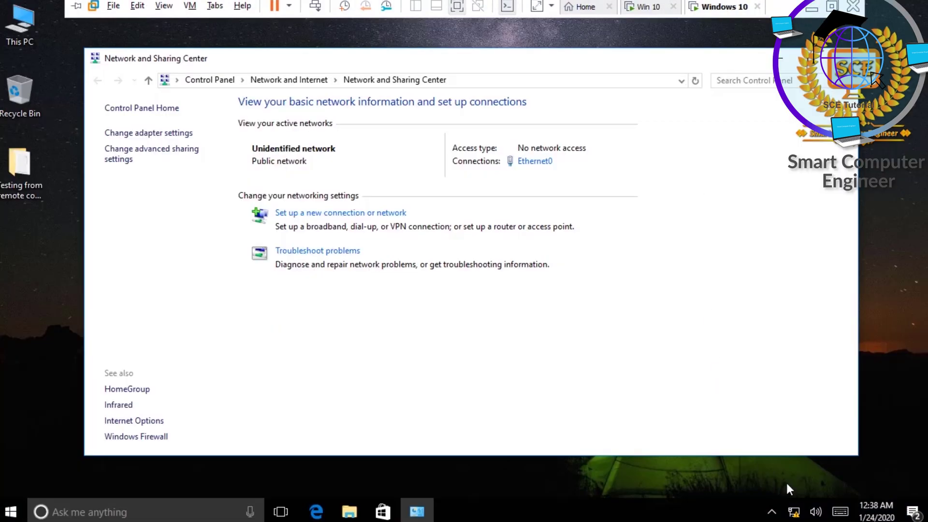
- Turn off the firewall for domain, private and public networks, then stop the answered ping
left_click(160, 438)
left_click(170, 182)
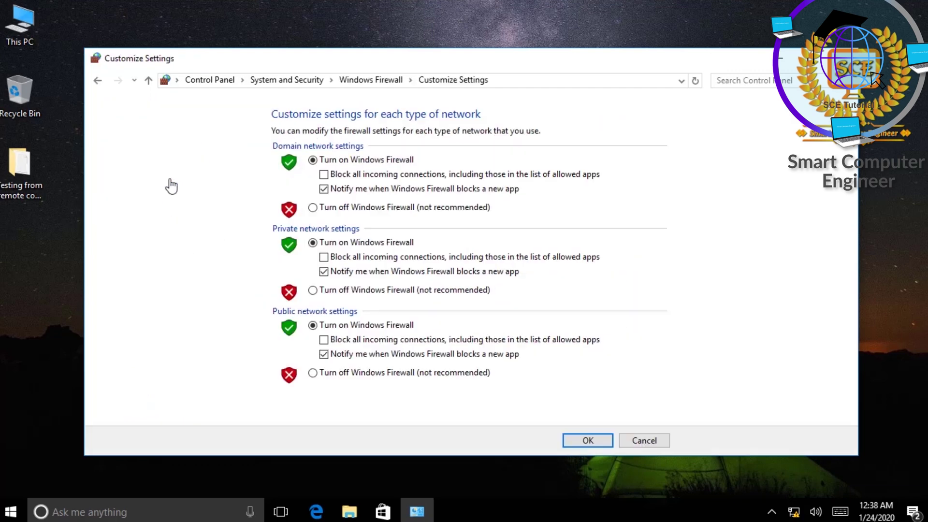
left_click(315, 208)
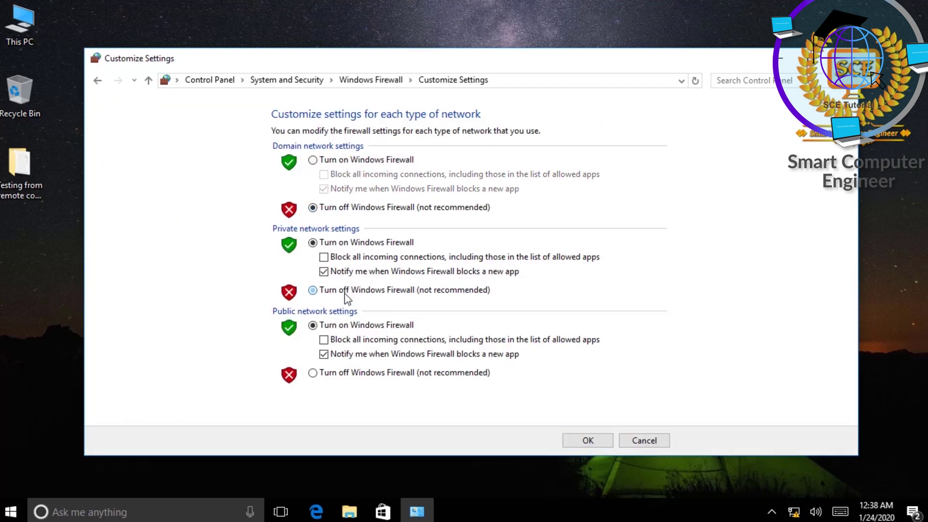
left_click(345, 291)
left_click(338, 380)
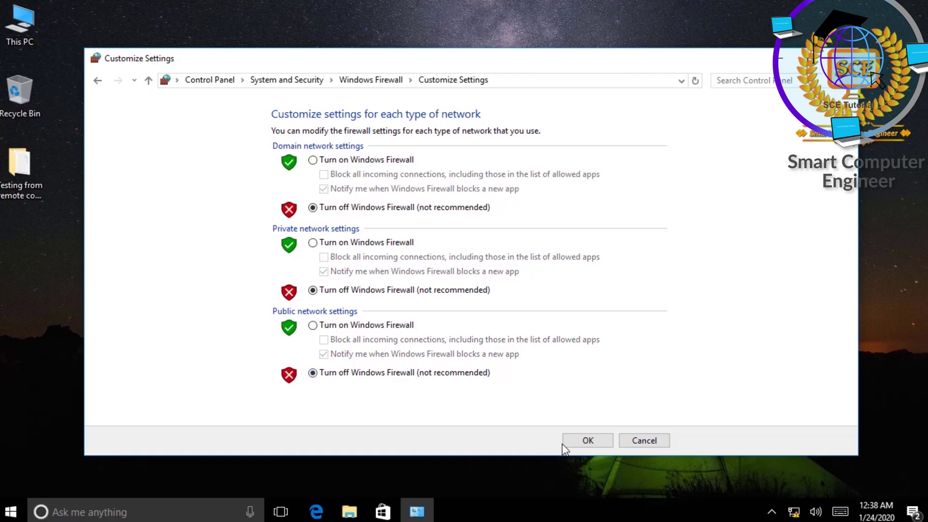
left_click(588, 441)
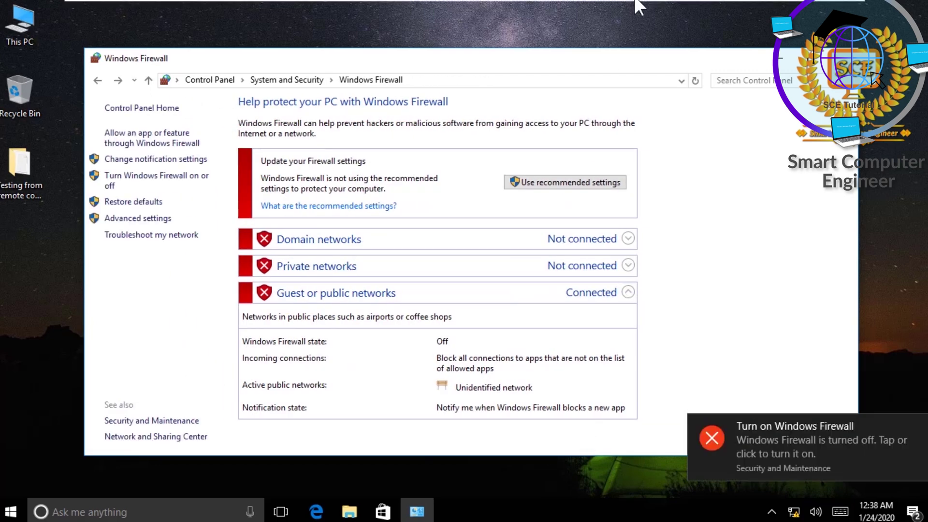
left_click(643, 7)
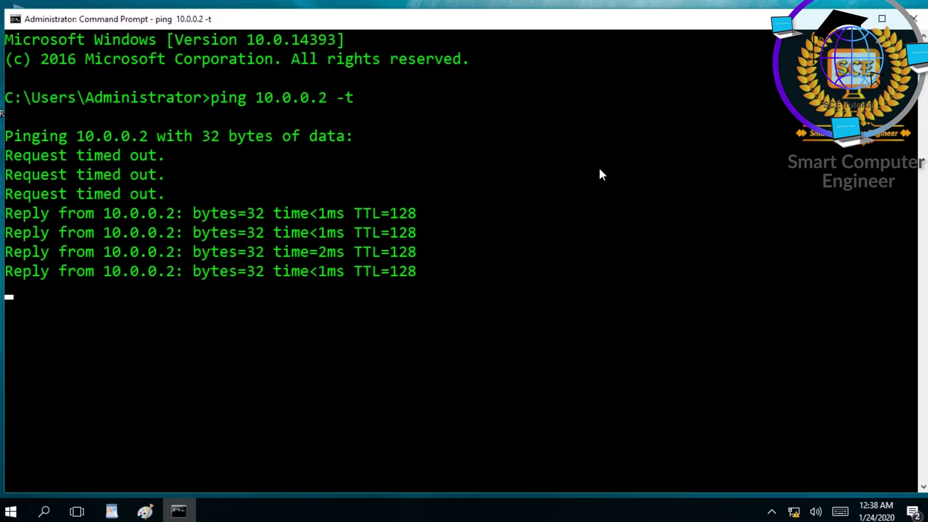
key("ctrl+c")
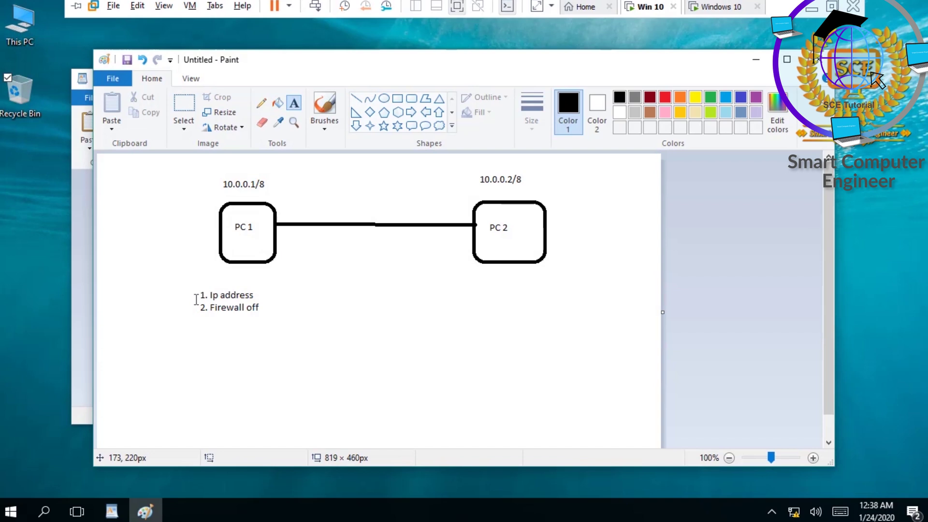
- Copy the 'Ip address / Firewall off' checklist to below PC 2
left_click(174, 285)
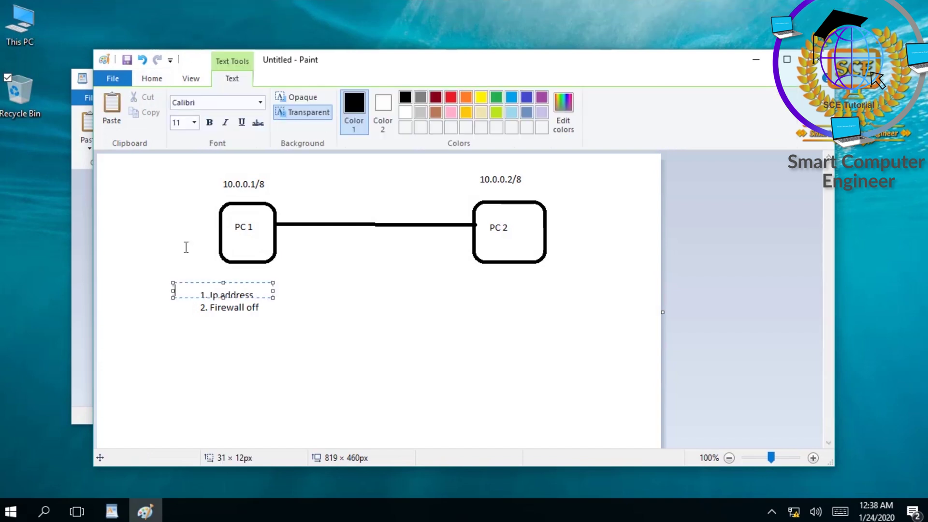
left_click(155, 228)
left_click(178, 103)
left_click_drag(183, 273, 276, 327)
left_click_drag(232, 298, 512, 299)
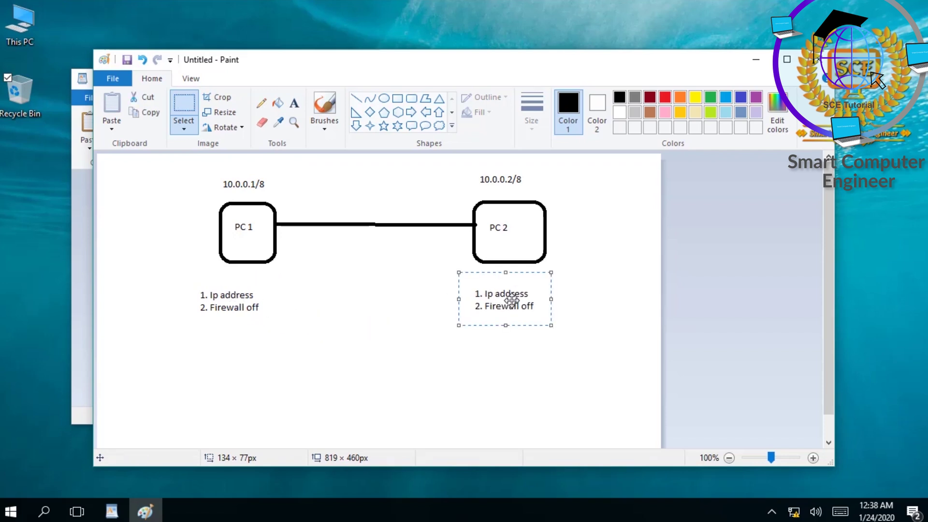
left_click(469, 370)
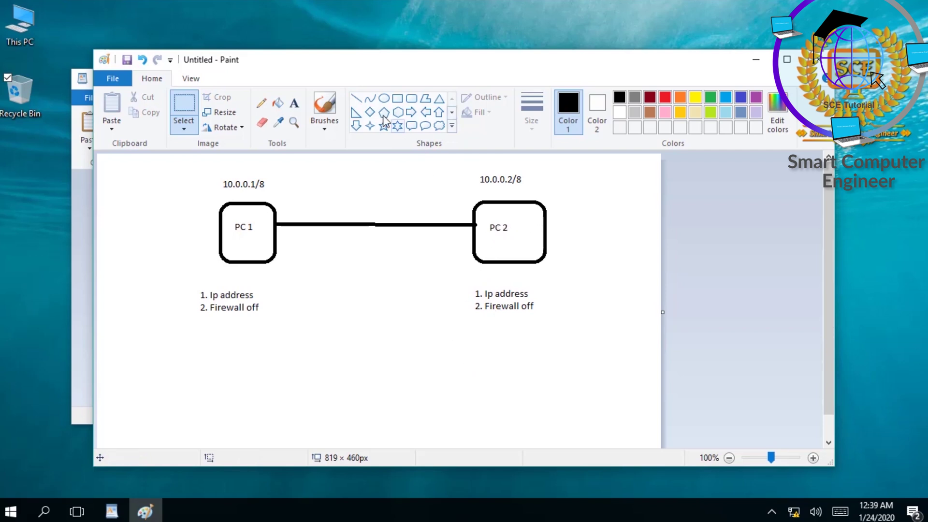
- Add a two-line 'FolderForSharing' / 'Share' note to the right of PC 2
left_click(294, 103)
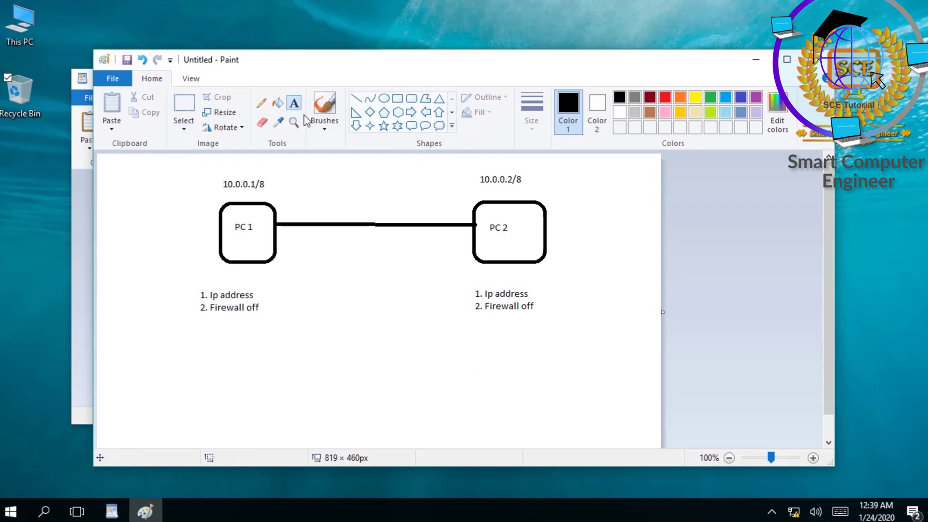
left_click(558, 231)
type("FolderForSharing")
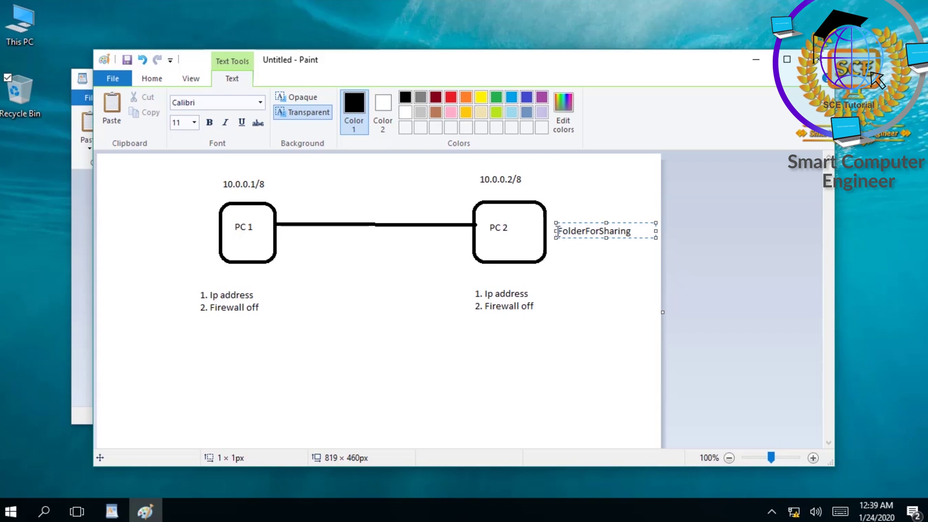
key("Return")
left_click(605, 292)
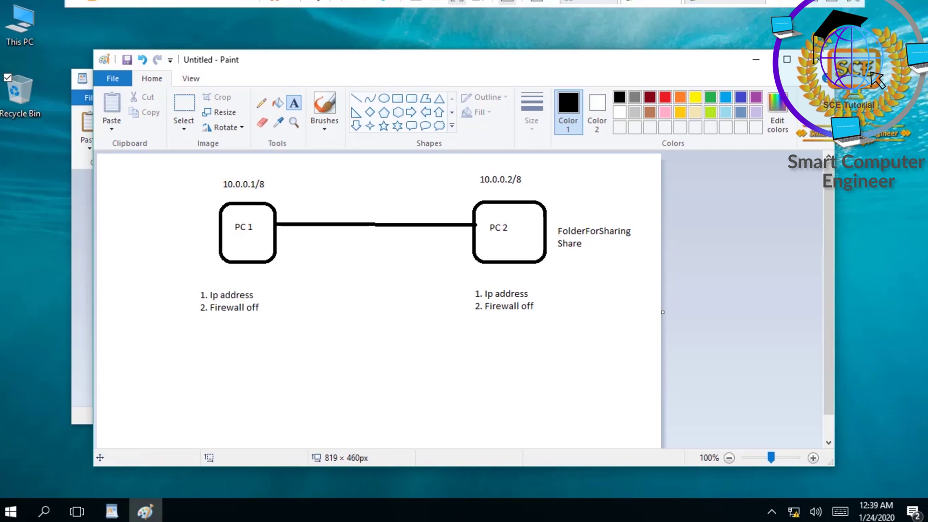
- Close the Windows Firewall window on the first machine
left_click(724, 6)
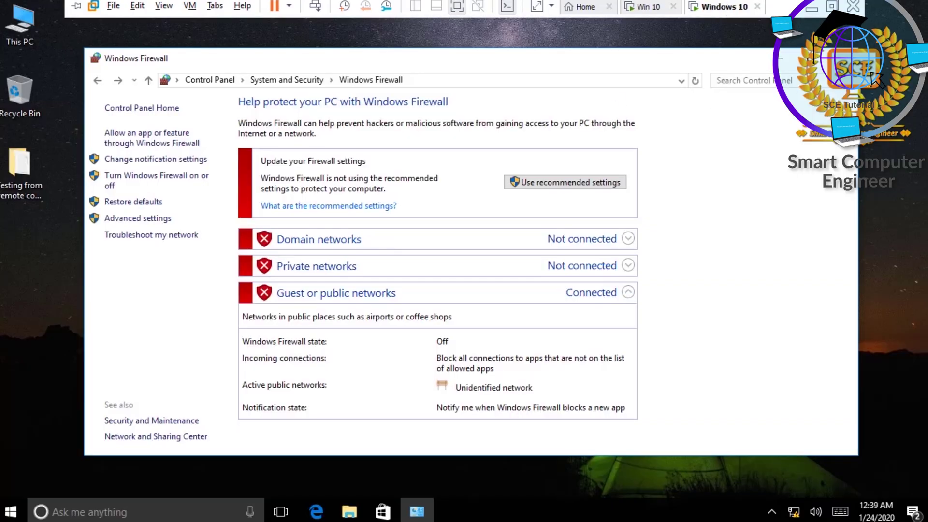
left_click(841, 58)
right_click(512, 124)
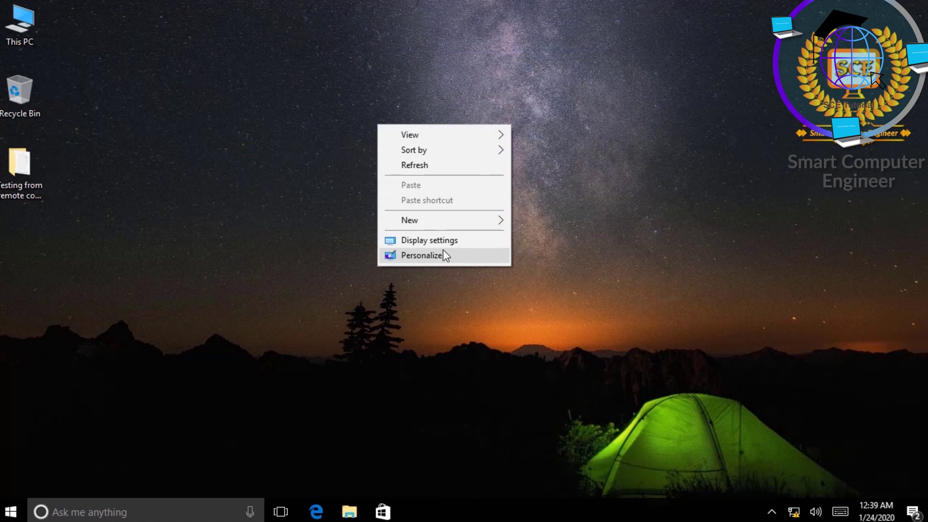
left_click(184, 217)
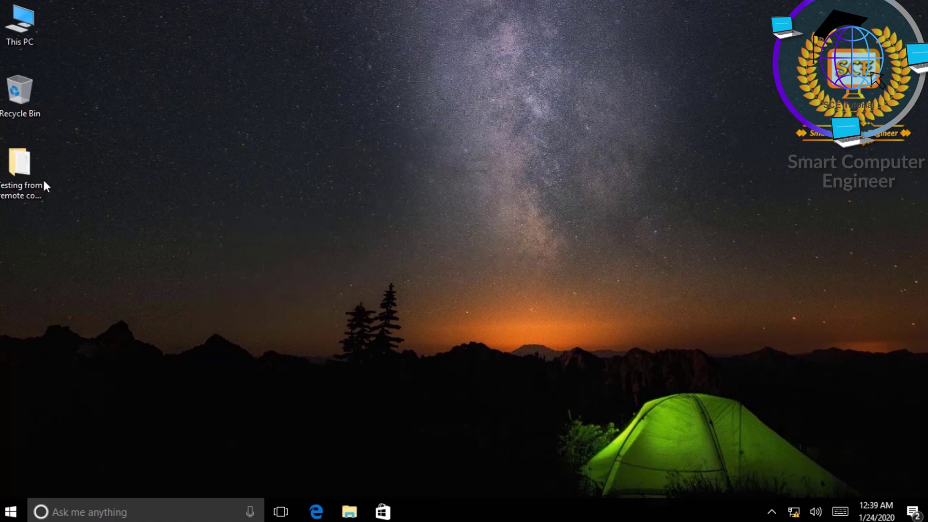
- Create a desktop folder named FolderForSharing and open it
right_click(290, 150)
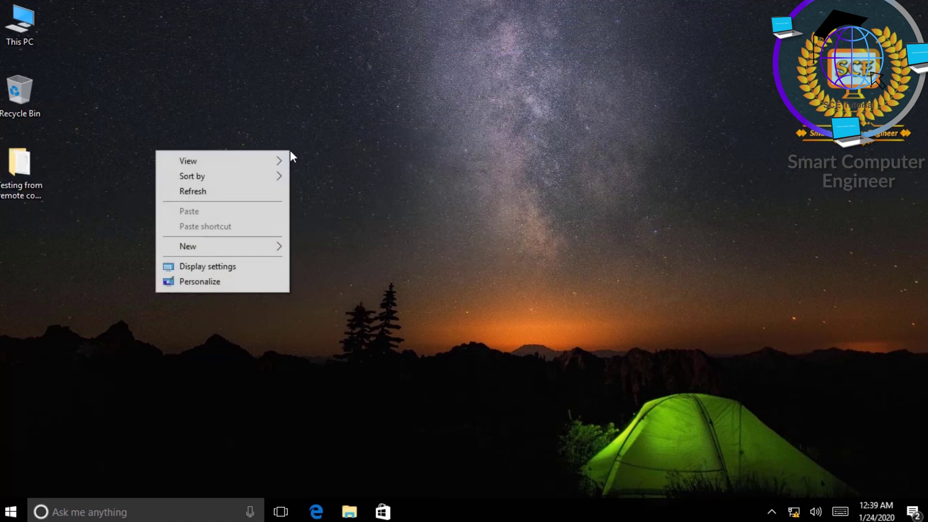
mouse_move(217, 246)
left_click(308, 250)
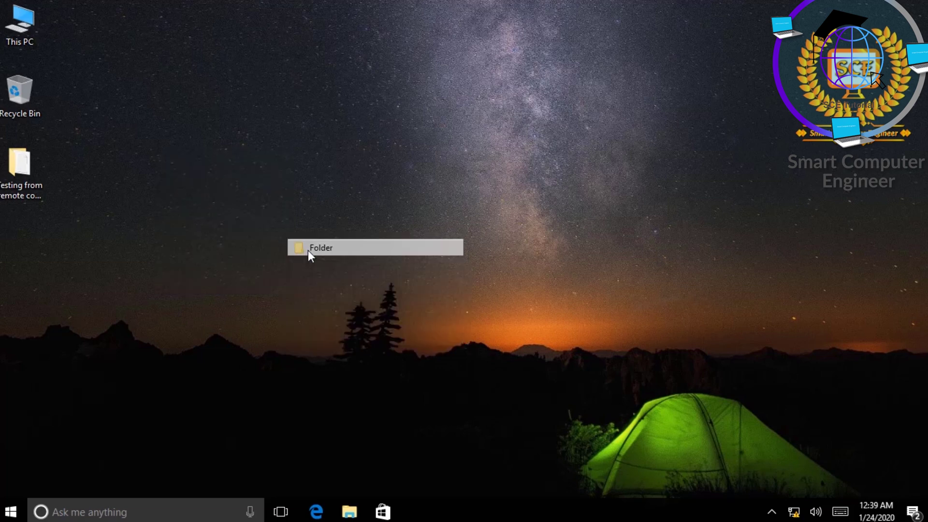
type("Fol")
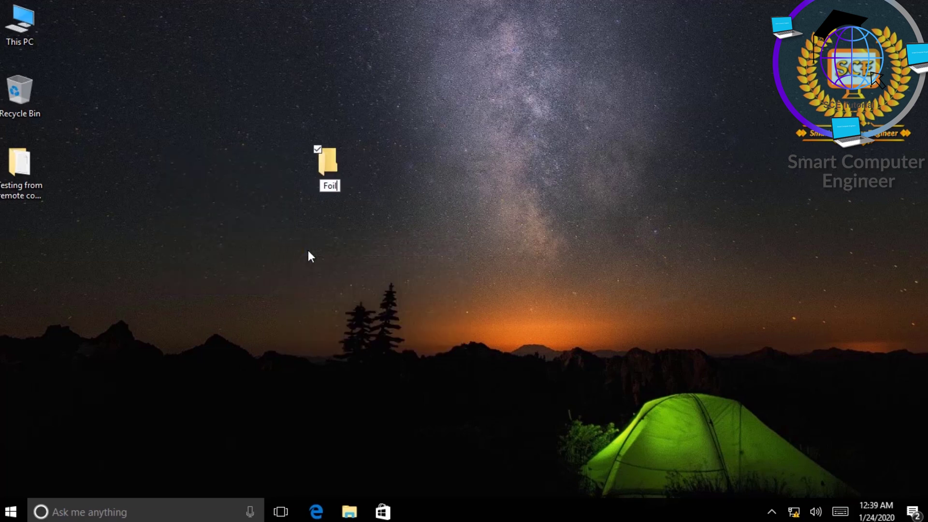
type("der For S")
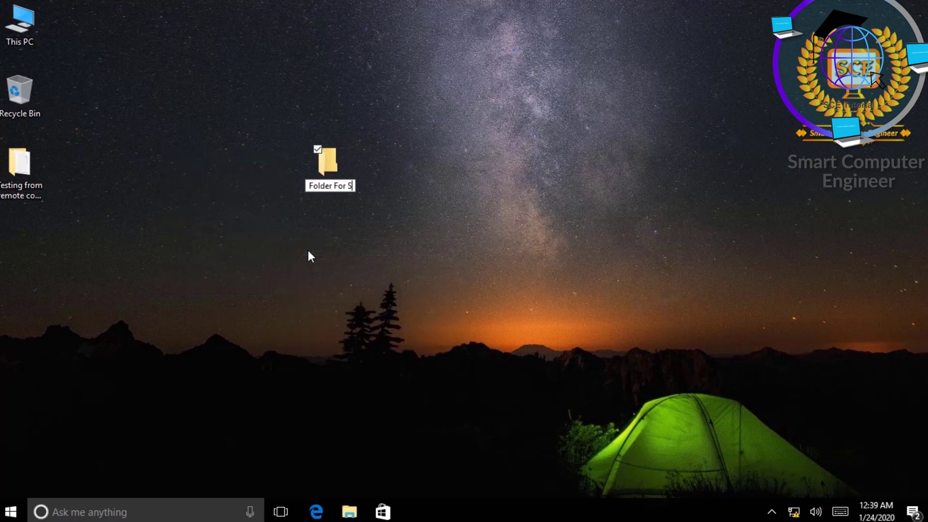
type("haring")
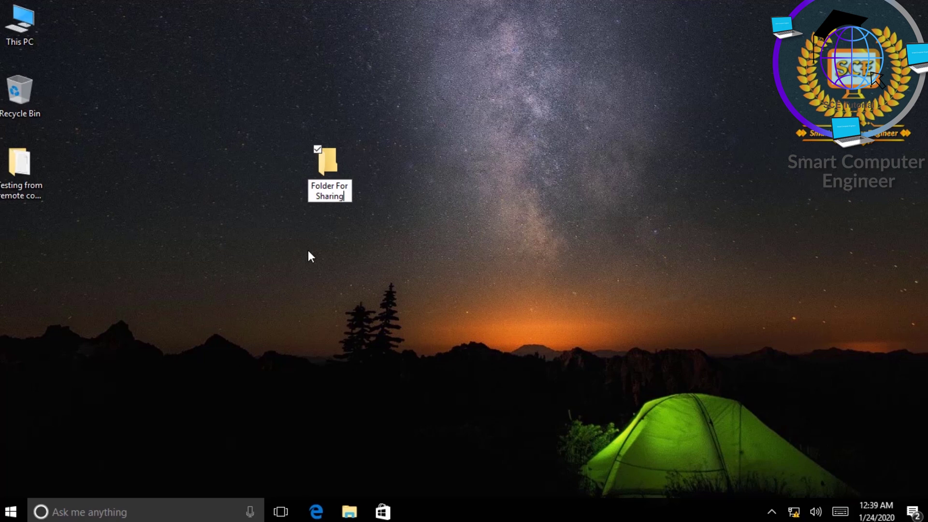
key("BackSpace")
key("BackSpace")
key("BackSpace")
key("BackSpace")
key("BackSpace")
key("BackSpace")
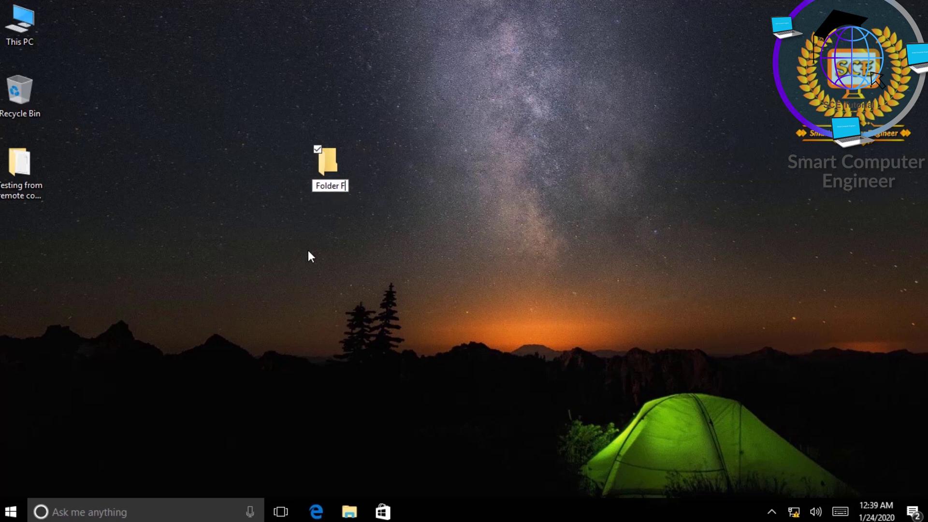
key("BackSpace")
key("BackSpace")
type("Folder")
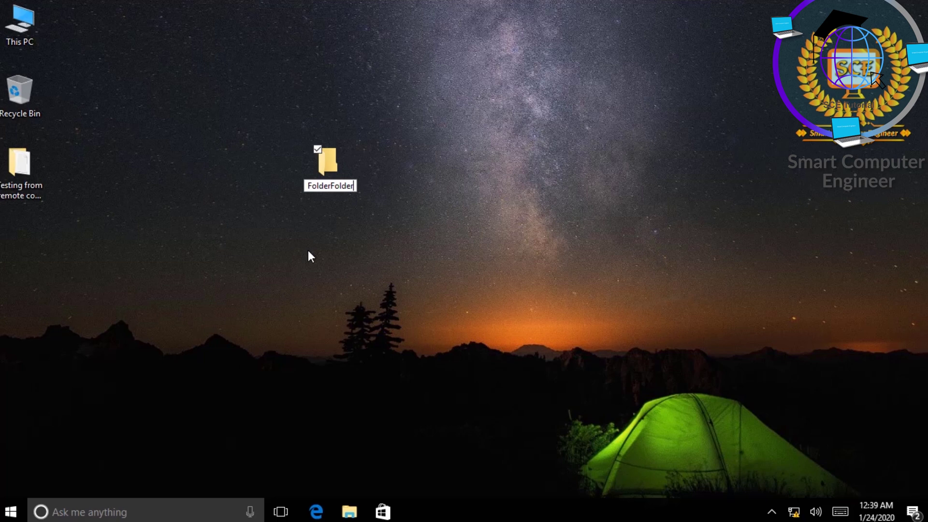
key("BackSpace")
key("BackSpace")
key("BackSpace")
key("BackSpace")
key("BackSpace")
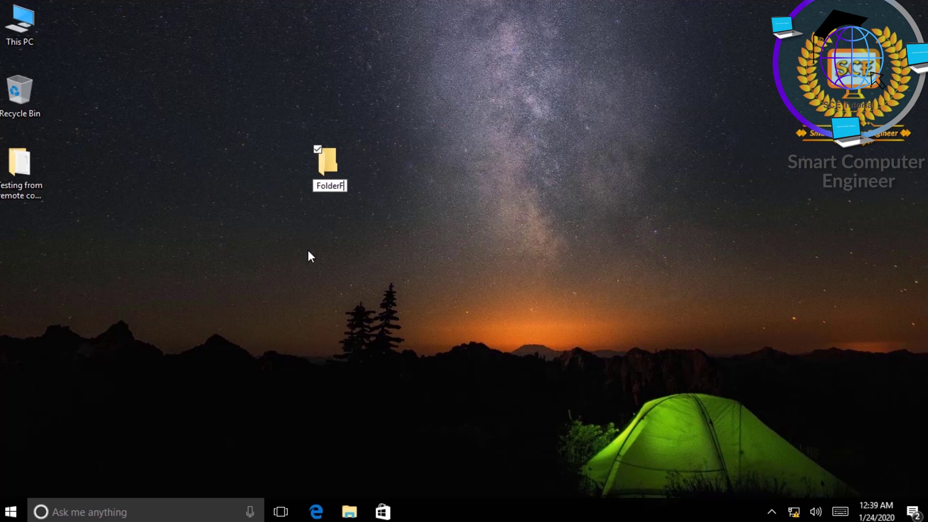
type("orSharing")
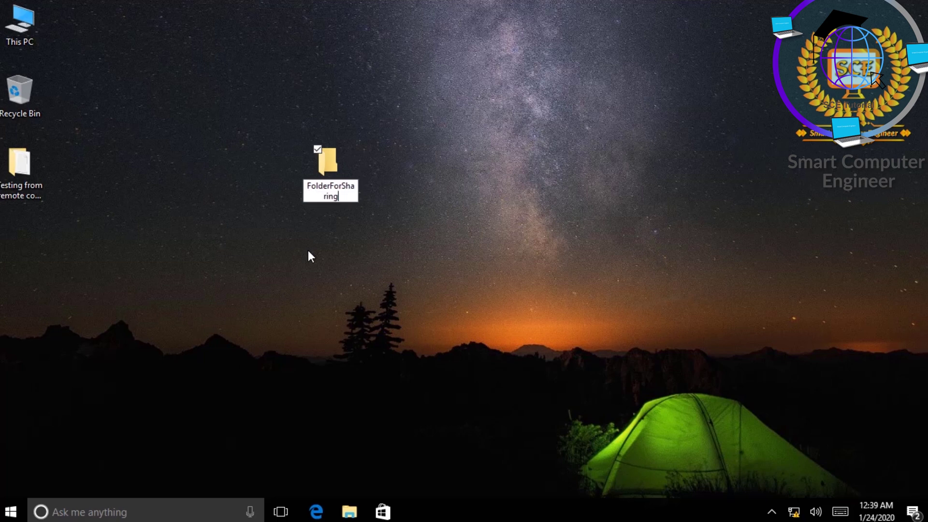
key("Return")
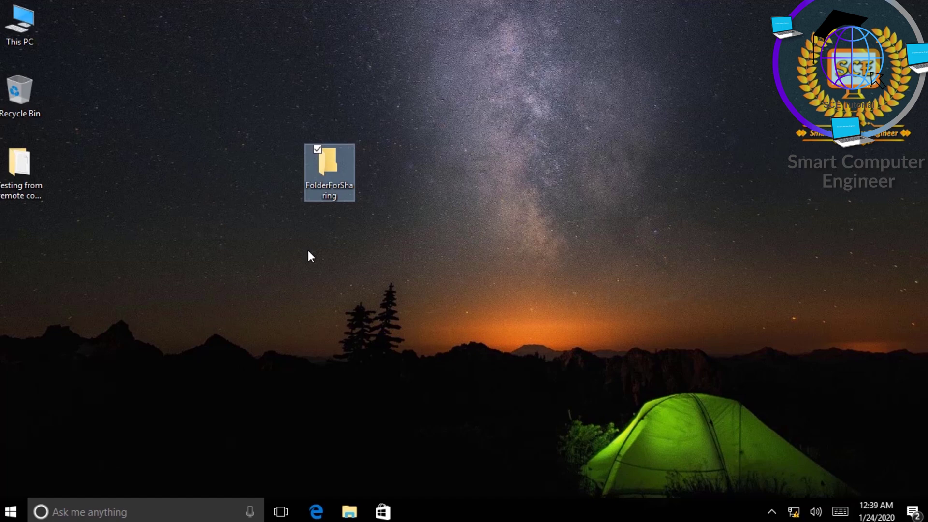
double_click(347, 173)
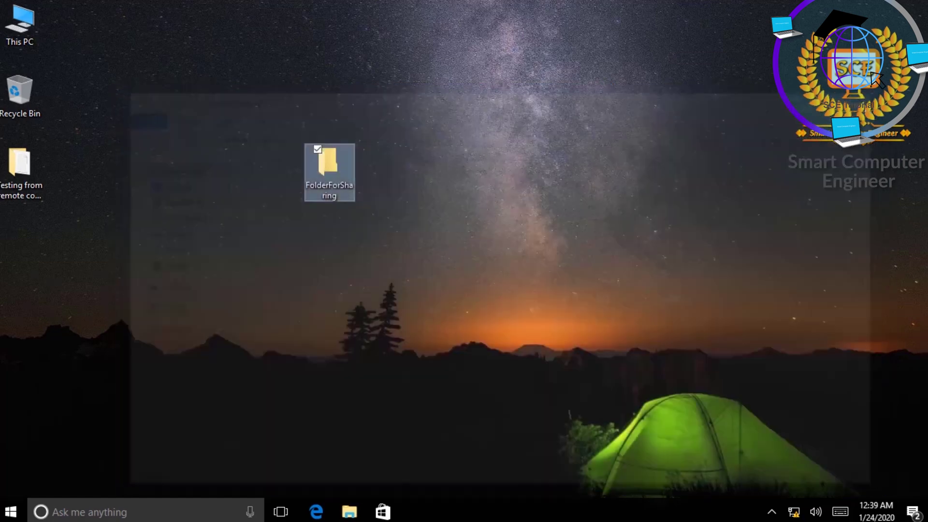
- Open FolderForSharing's properties and turn on Share this folder in Advanced Sharing
left_click(872, 95)
right_click(350, 176)
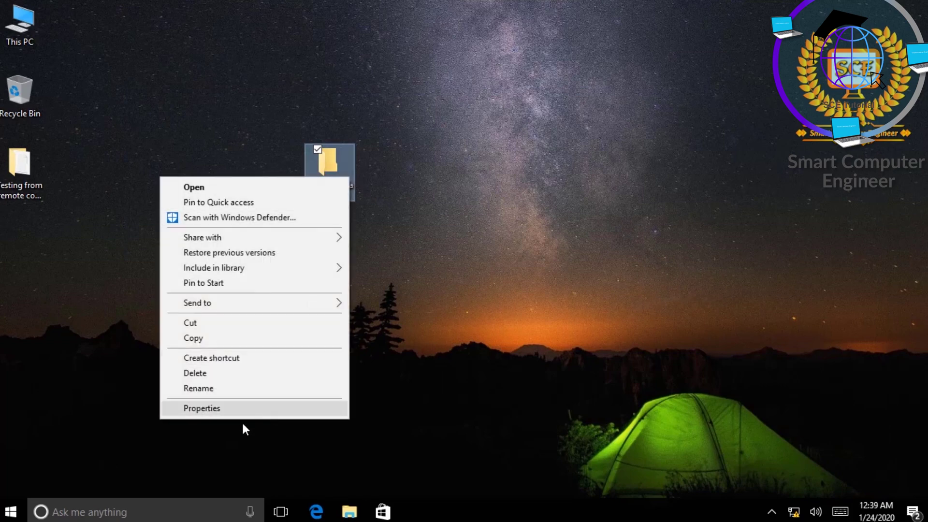
left_click(227, 405)
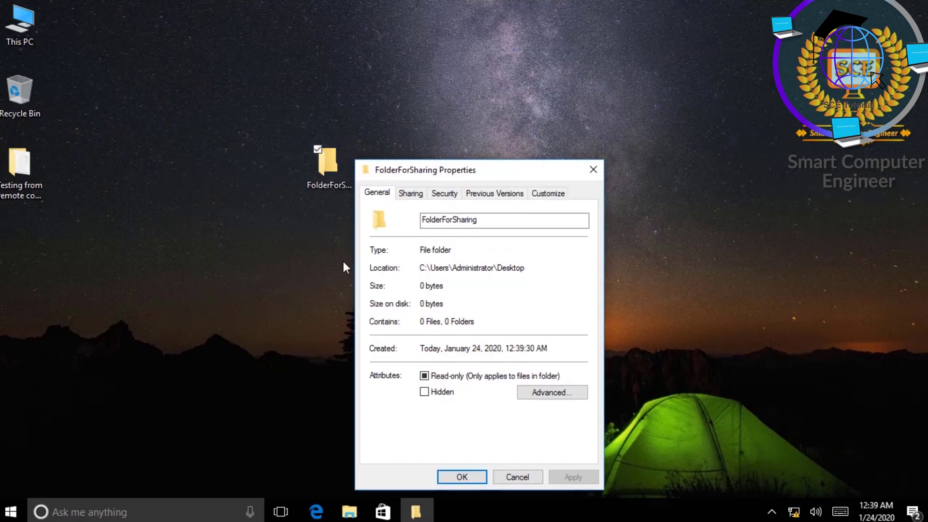
left_click(453, 195)
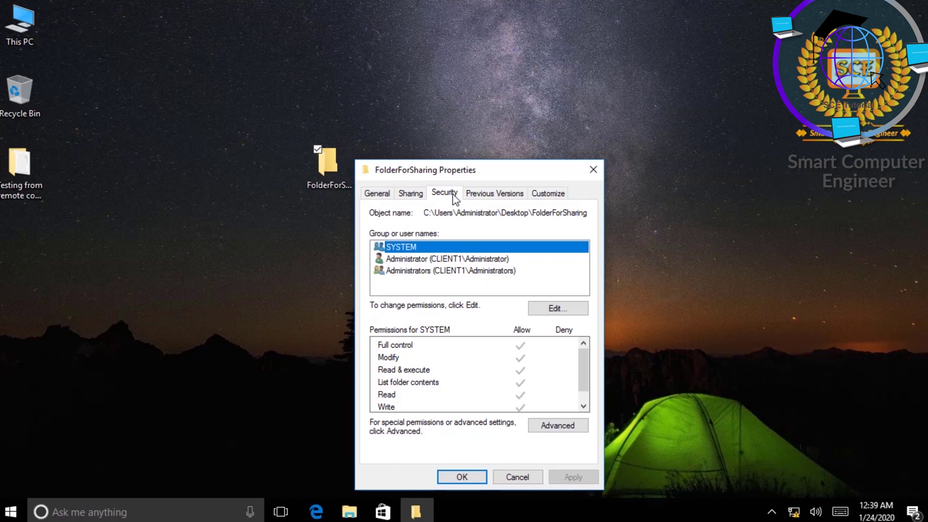
left_click(410, 193)
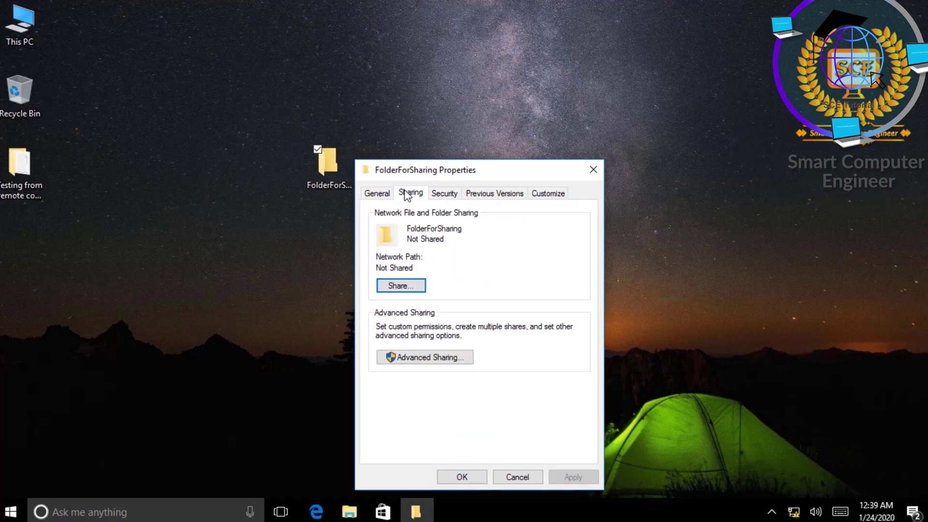
left_click(435, 358)
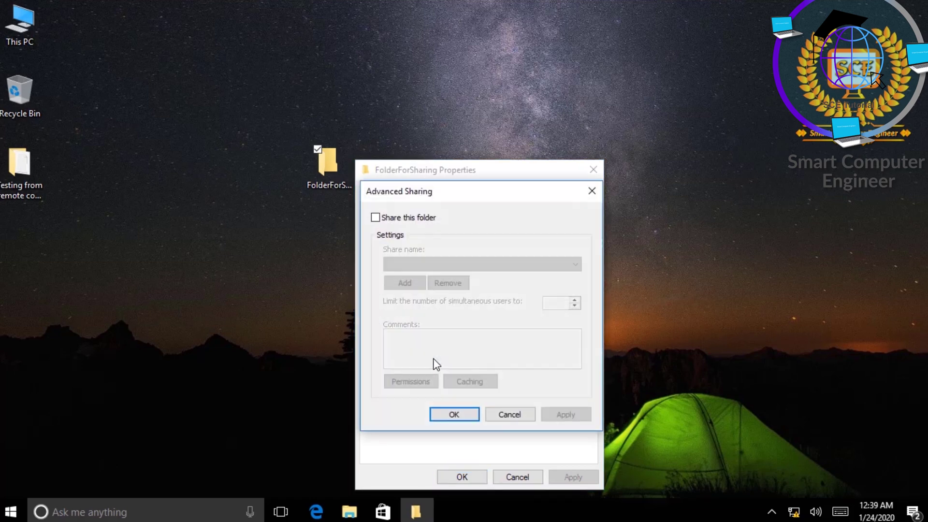
left_click(387, 218)
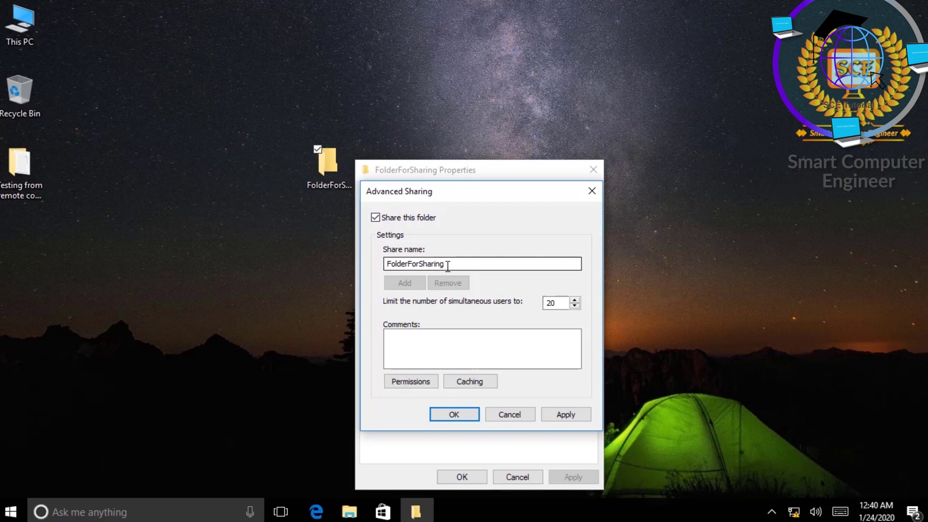
- Allow Everyone Full Control in the share permissions and confirm the sharing settings
left_click(410, 383)
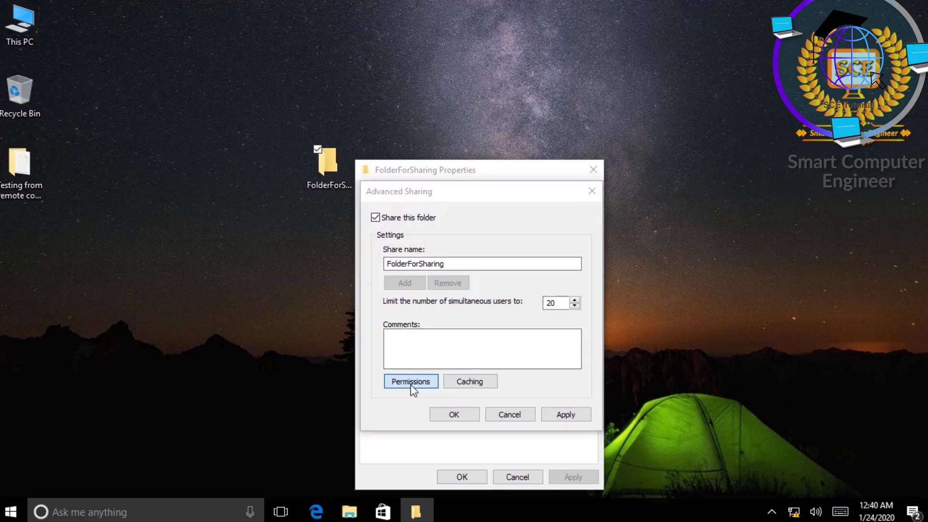
left_click(535, 358)
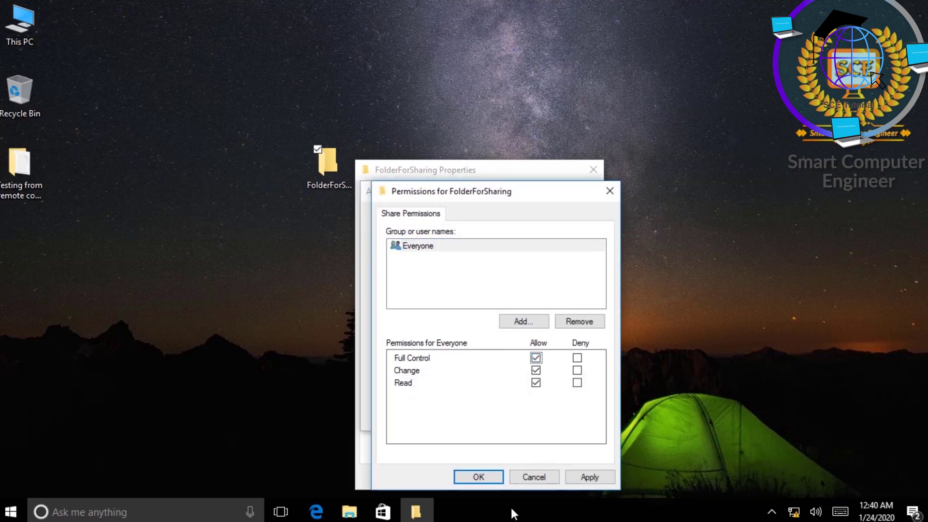
left_click(484, 477)
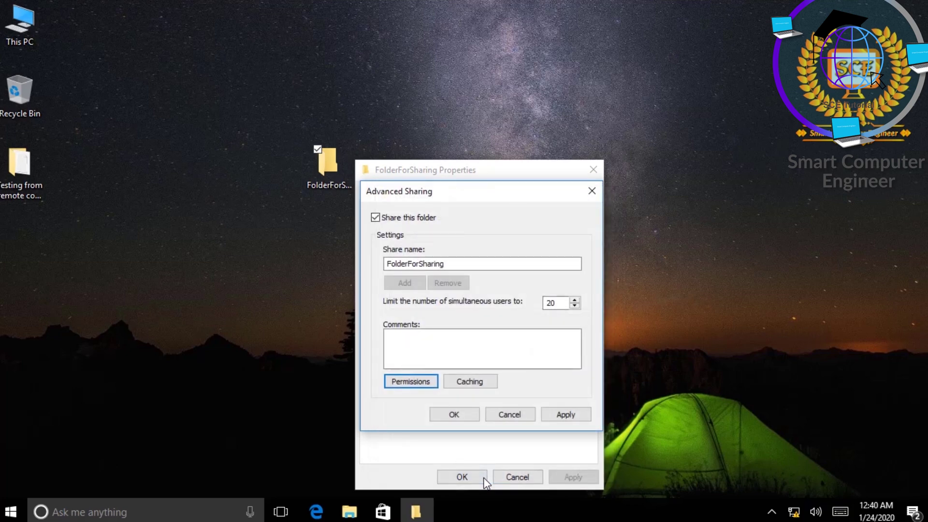
left_click(456, 415)
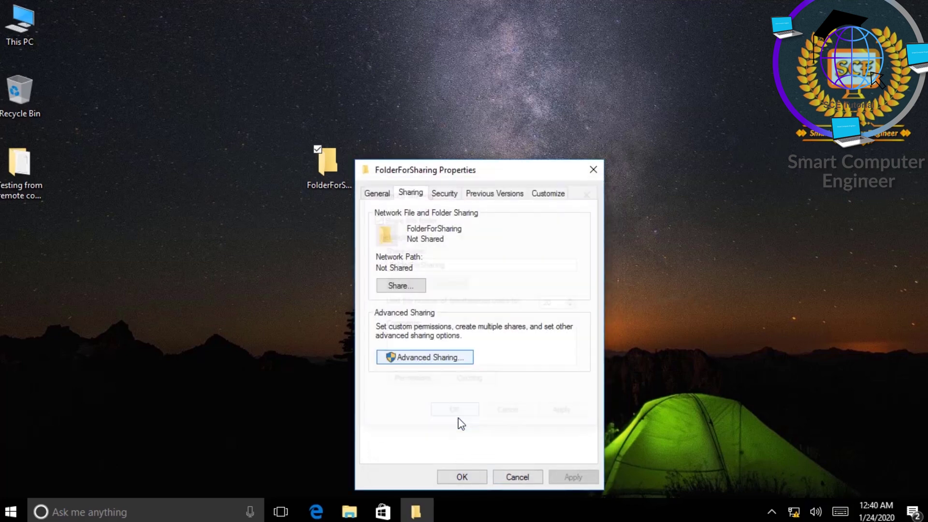
left_click(401, 286)
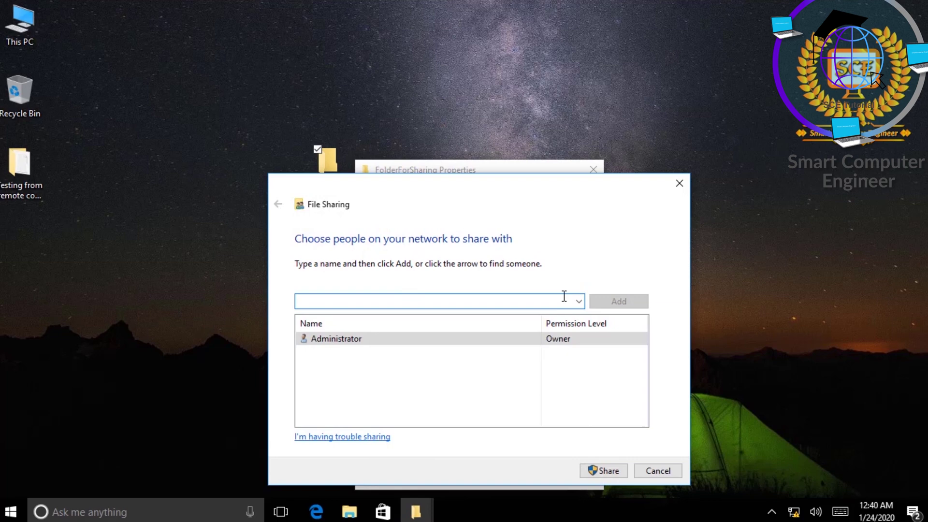
- Share FolderForSharing with Everyone, confirm, and close its Properties dialog
left_click(579, 301)
left_click(324, 316)
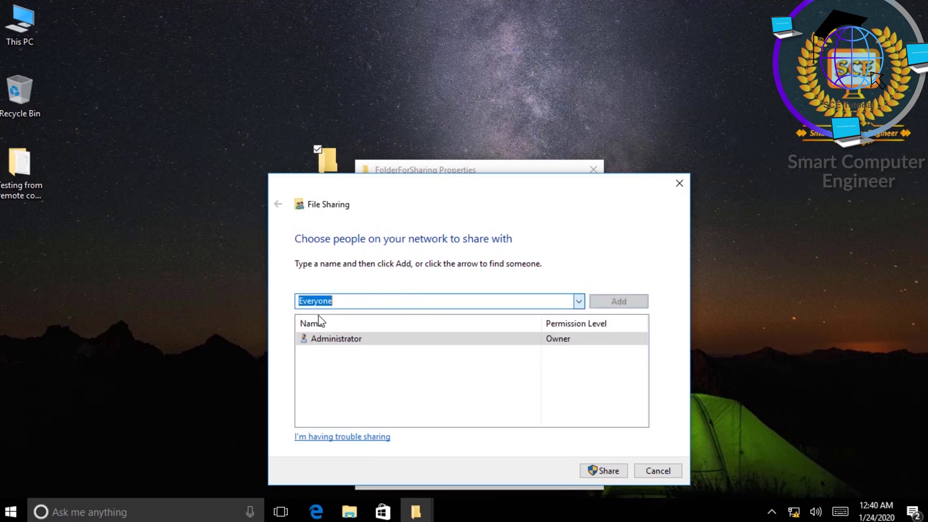
left_click(618, 471)
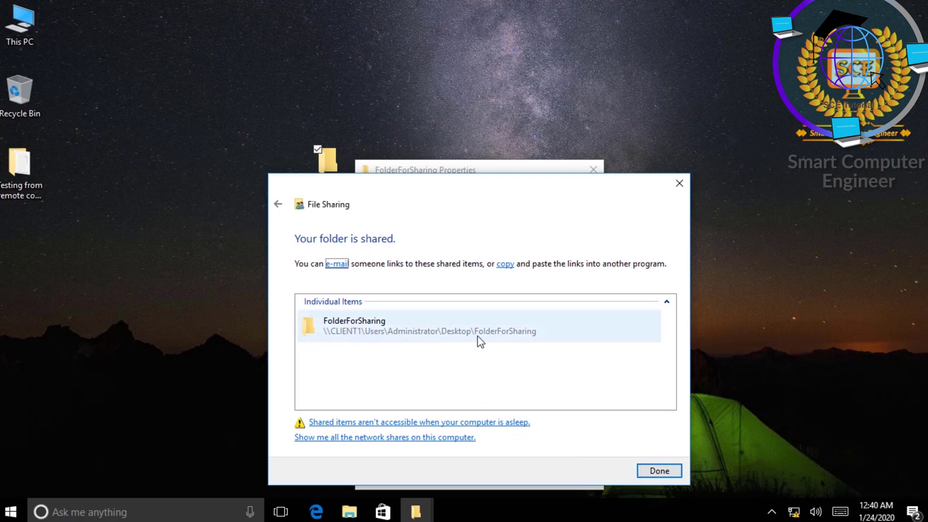
left_click(659, 471)
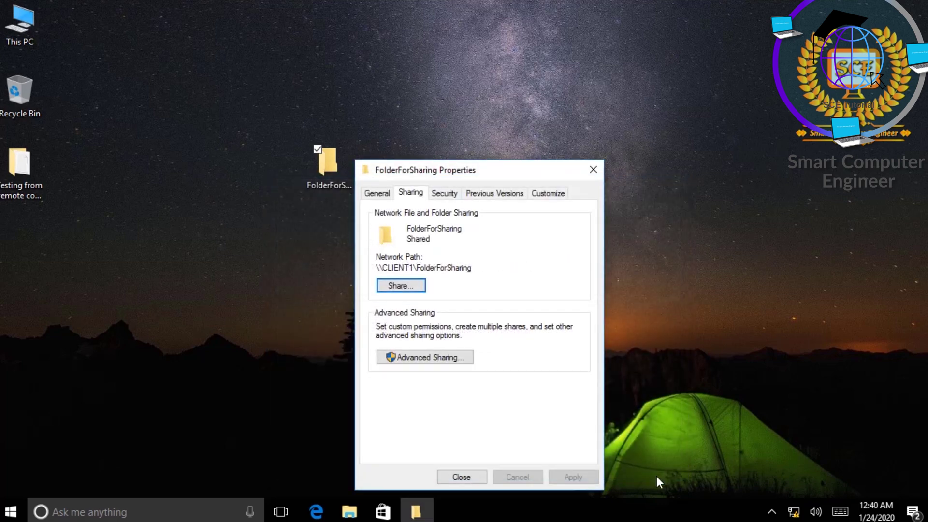
left_click(469, 478)
- Write the label \\10.0.0.2\ beneath PC 1's notes in the Paint diagram
left_click(653, 7)
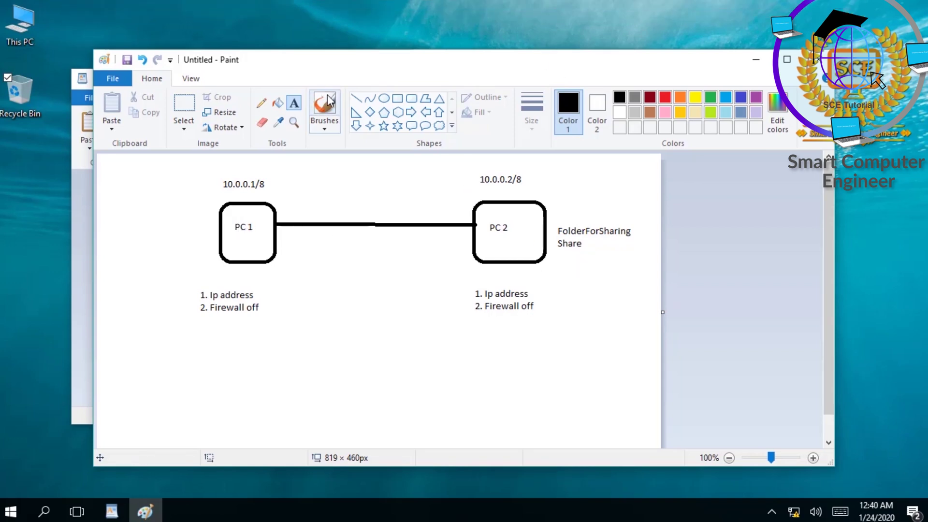
left_click(201, 324)
type("\\\\10.0.0.2\\")
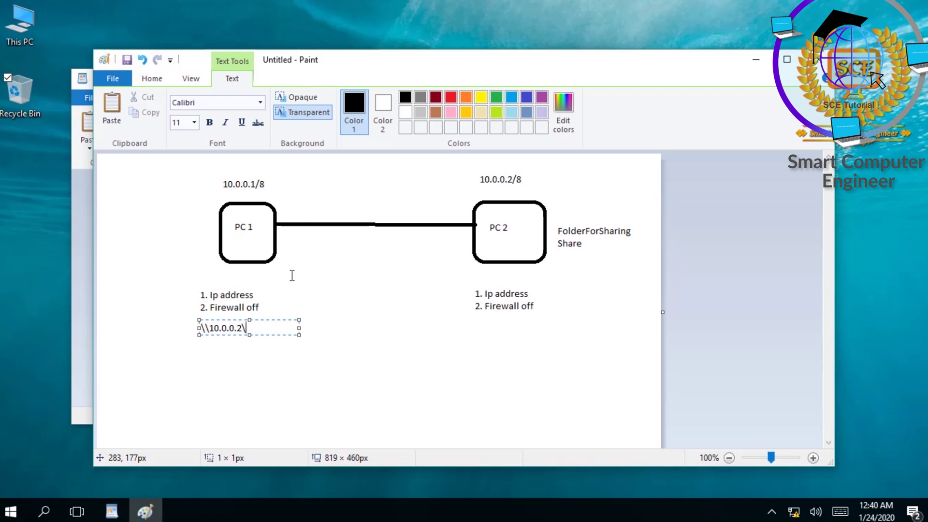
left_click(251, 385)
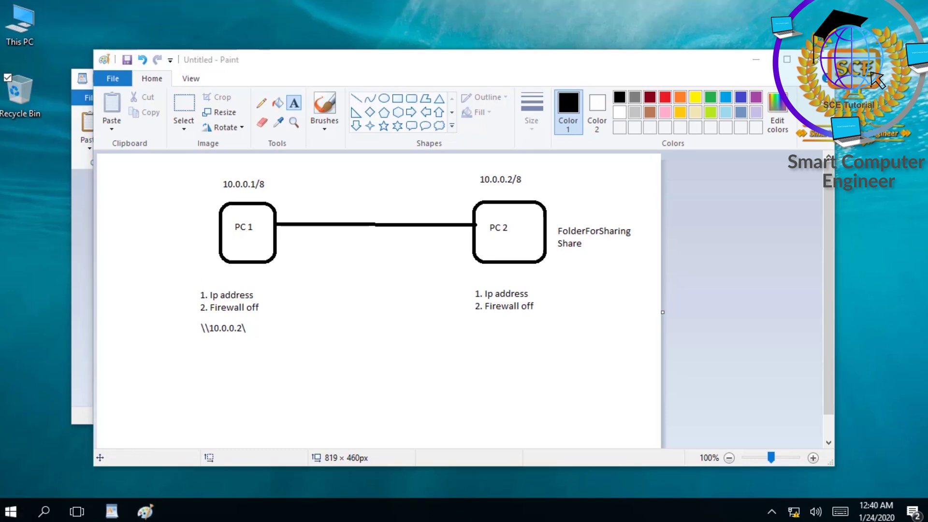
- Bring up the Windows Run box with Win+R
left_click(11, 512)
key("Escape")
key("super+r")
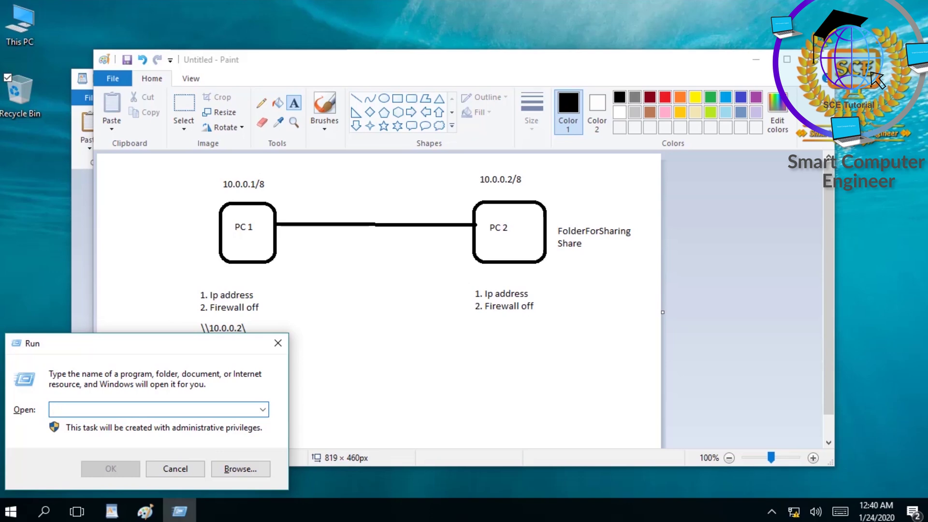
- Open Run from Start search and go to the network path \\10.0.0.2\
left_click(10, 511)
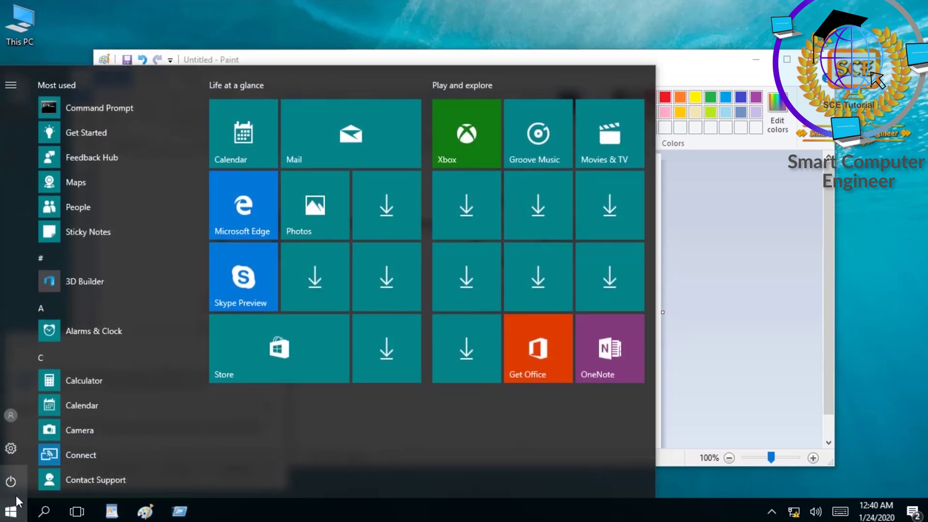
type("run")
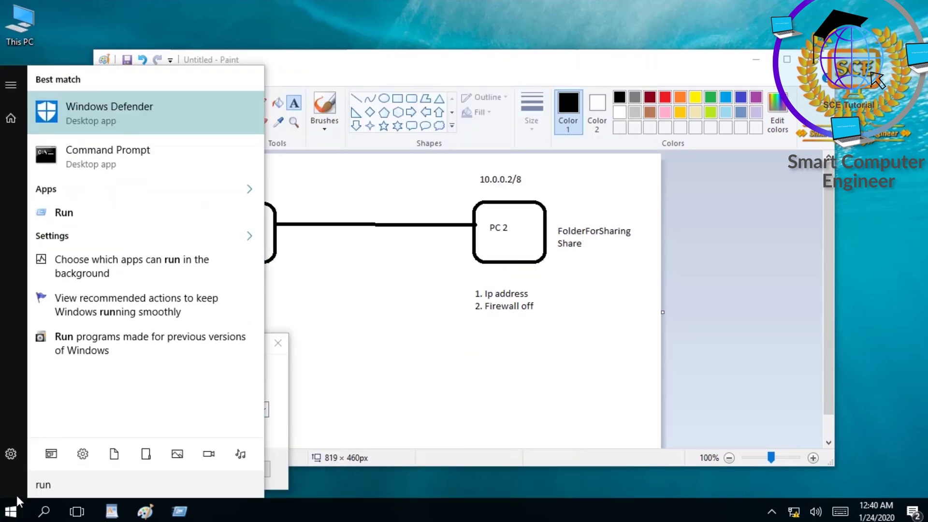
left_click(86, 219)
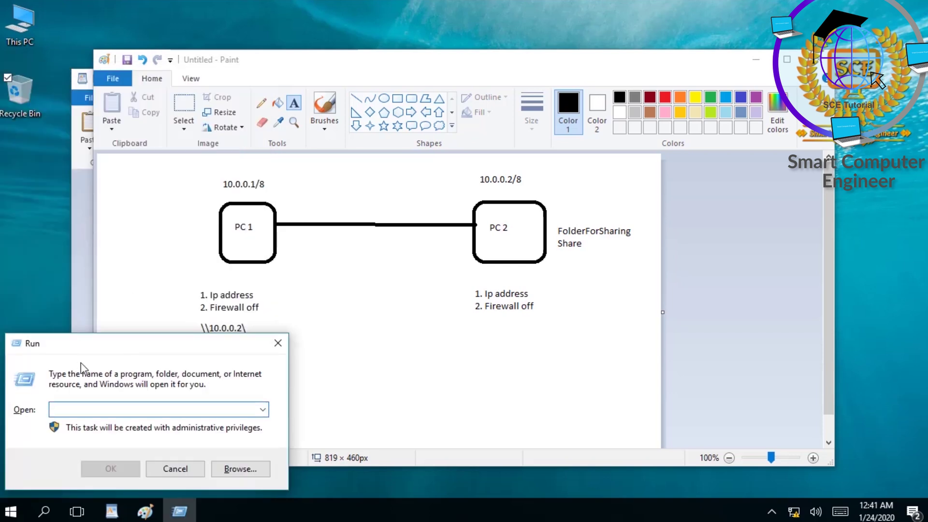
type("\\\\")
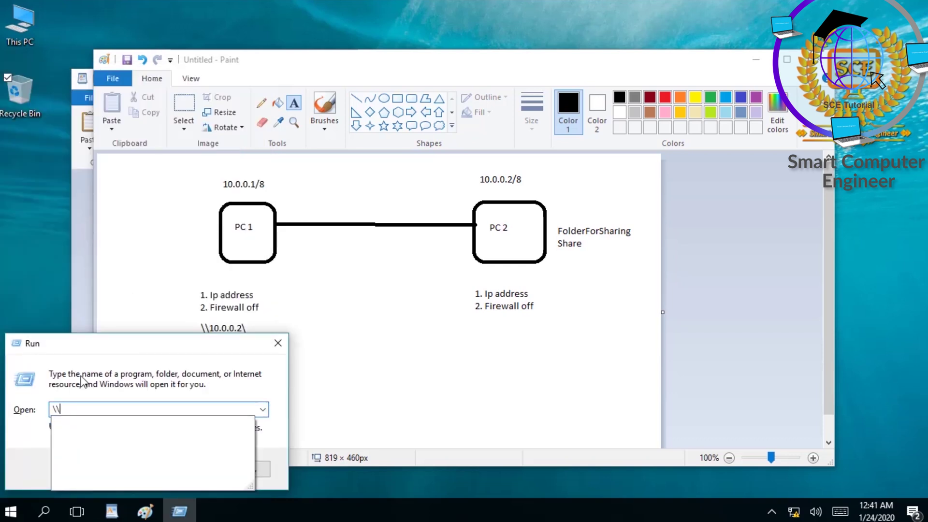
type("10.0.0.2\\")
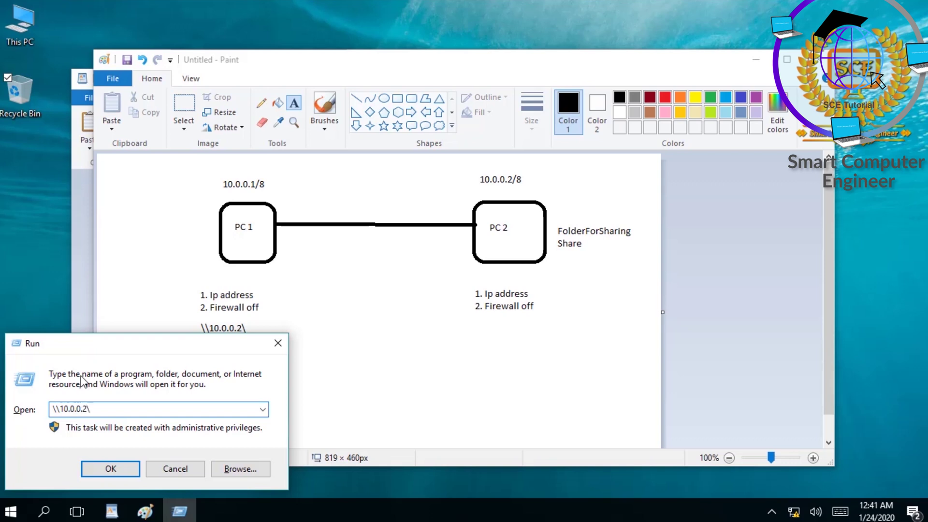
key("Return")
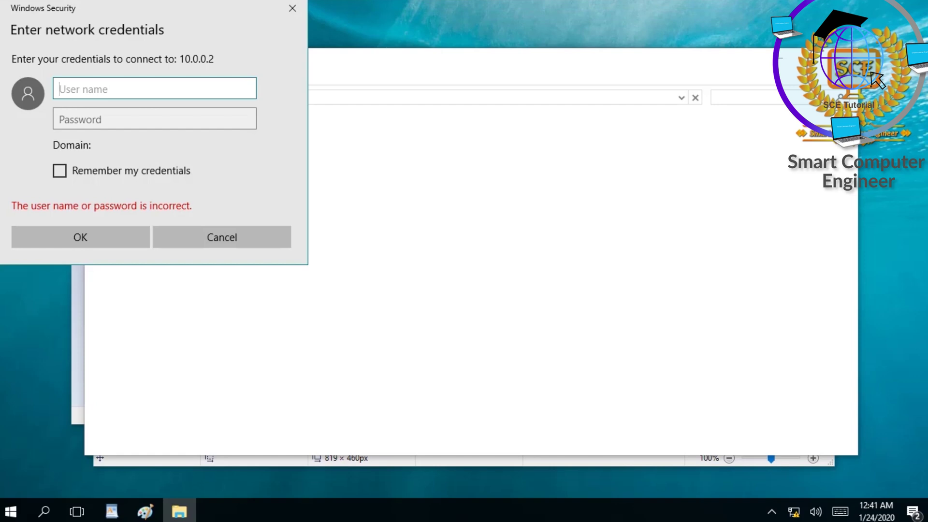
- Sign in to 10.0.0.2 as Administrator with its password
type("Administr")
type("ator")
key("Tab")
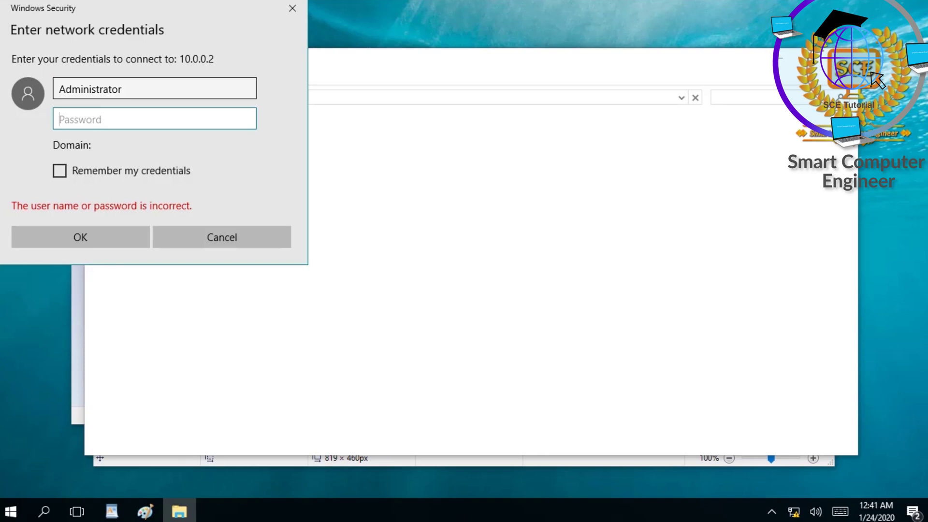
type("********")
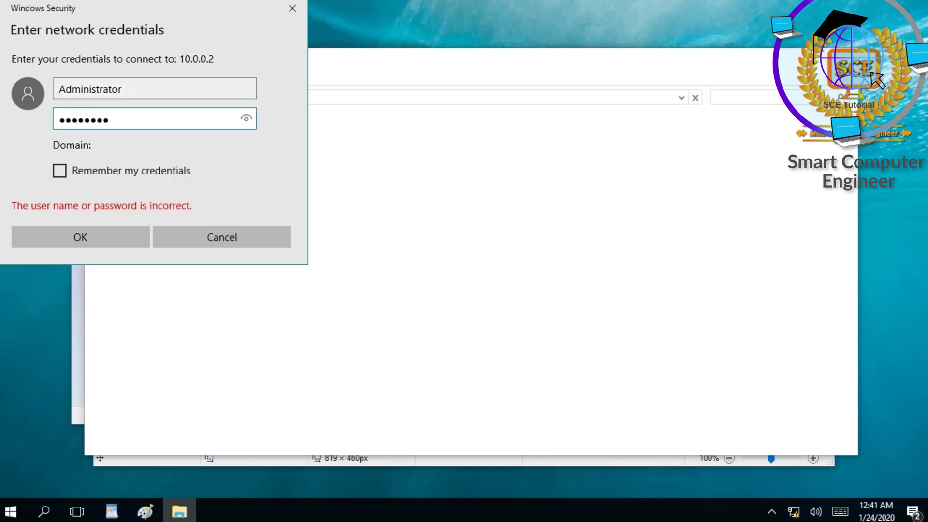
key("Return")
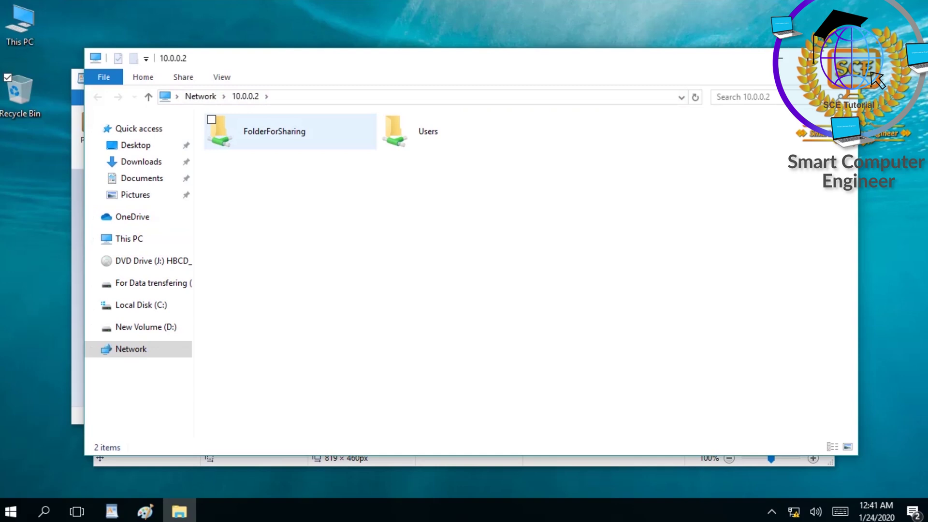
- In FolderForSharing, create a rich text document named 'This is Created by PC1 having ip address of 10.0.0.1'
double_click(290, 131)
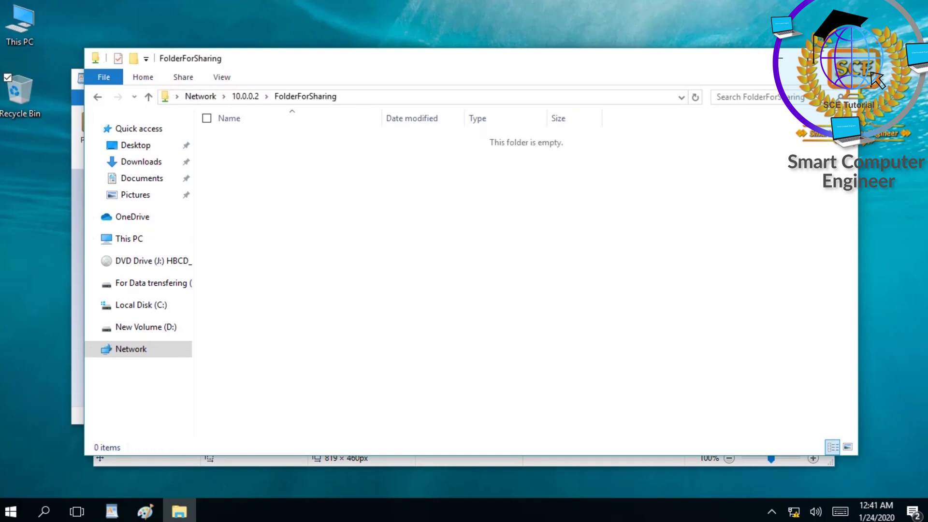
right_click(197, 198)
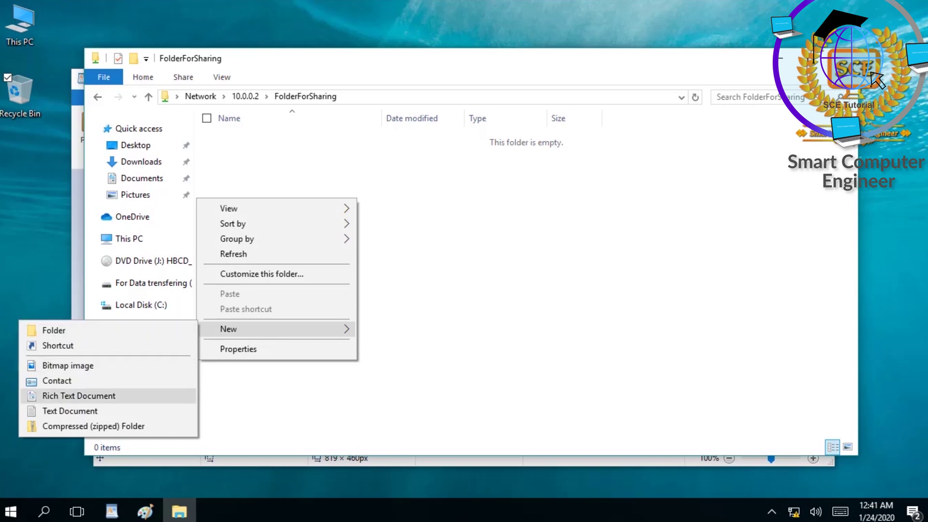
left_click(79, 395)
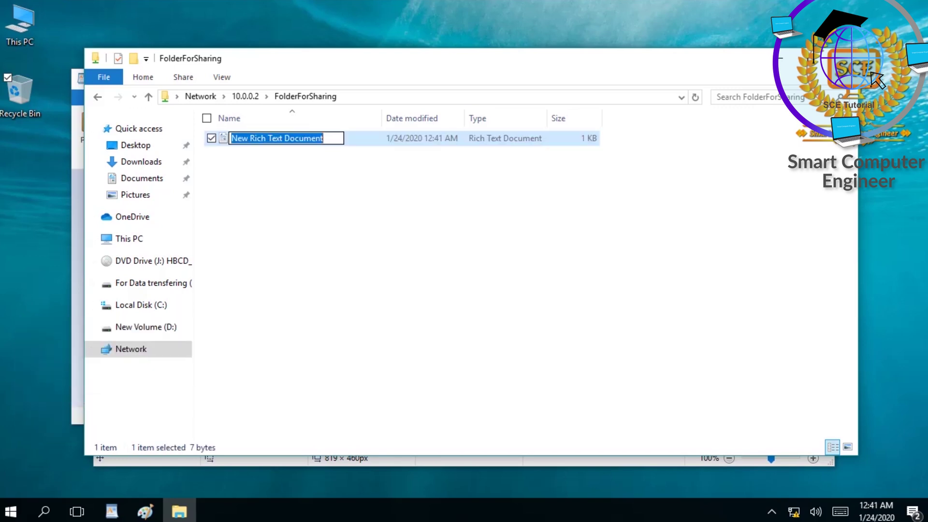
type("This is ")
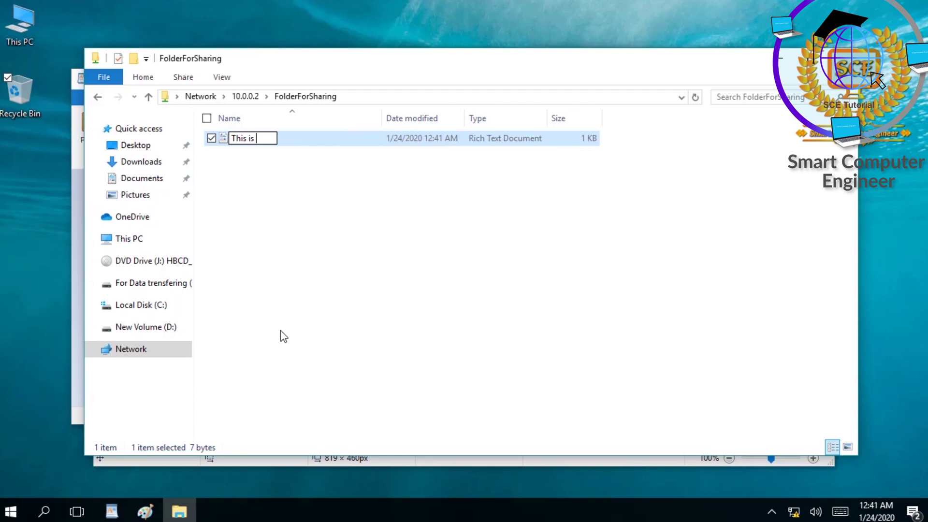
type("Created by ")
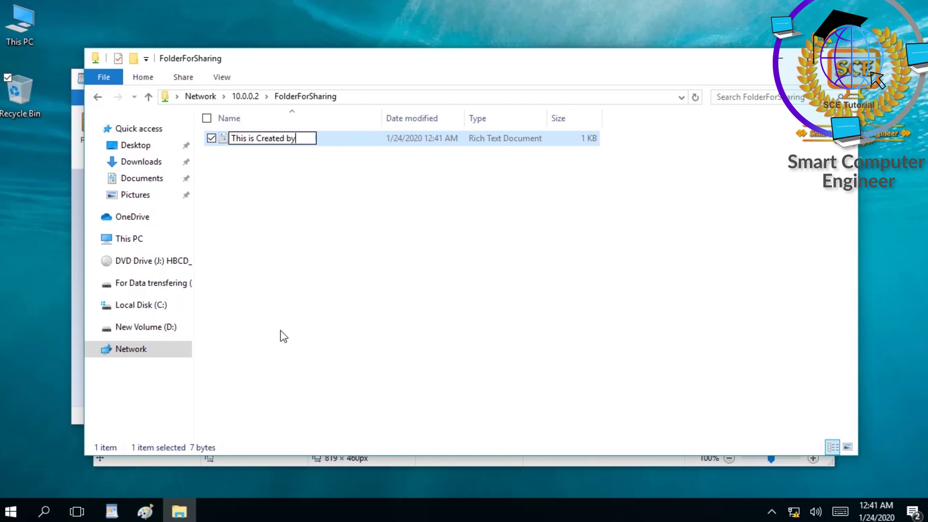
type("P")
type("C1")
type(" having ip a")
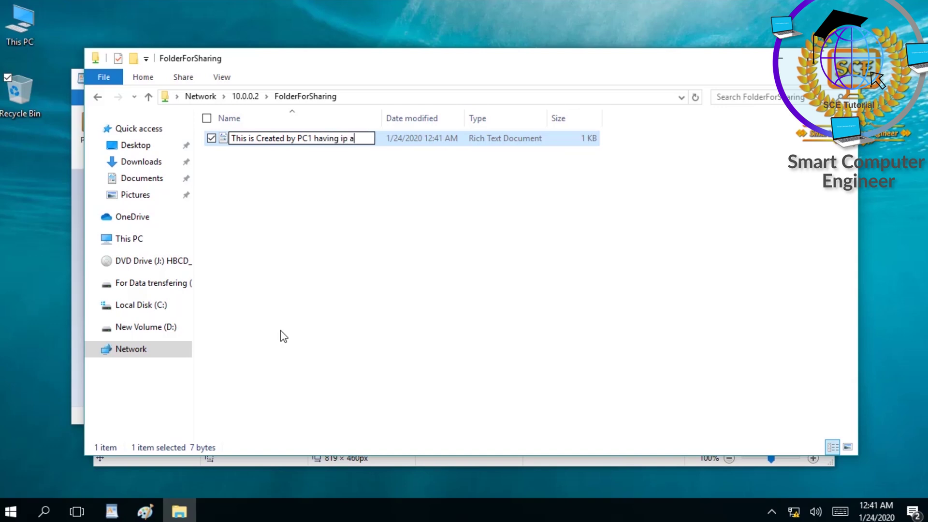
type("ddress")
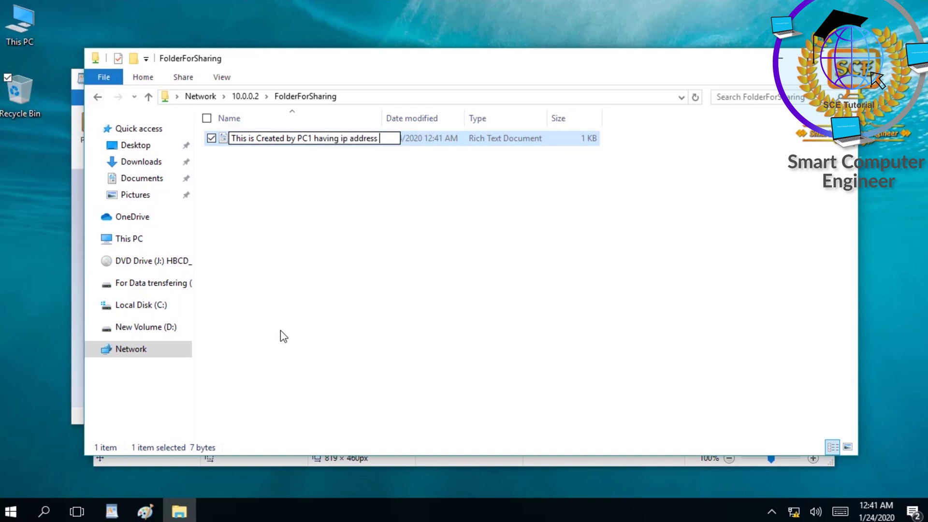
type(" of 10.0.0.")
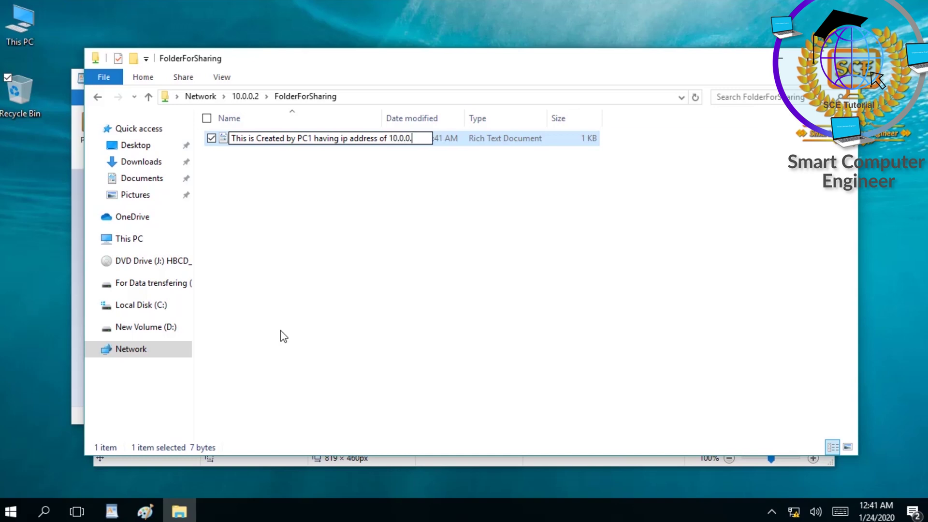
type("1")
key("Return")
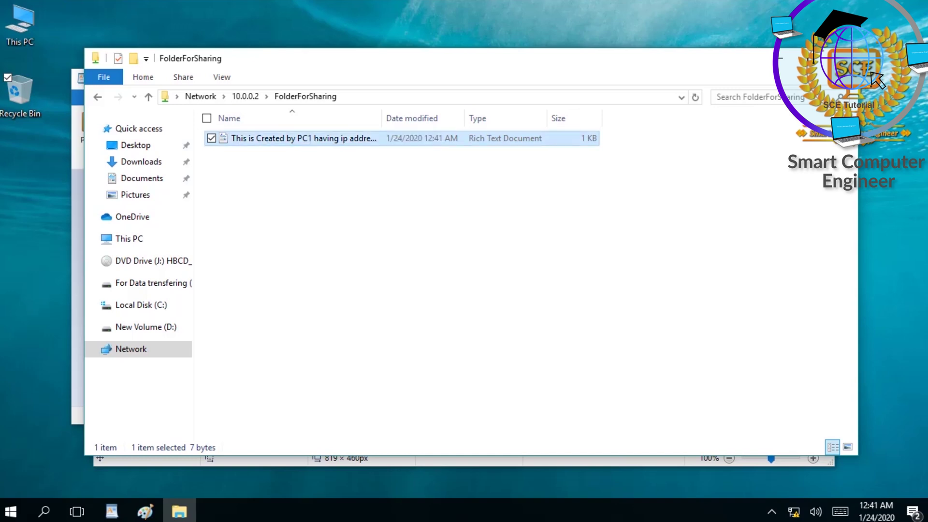
key("alt+Tab")
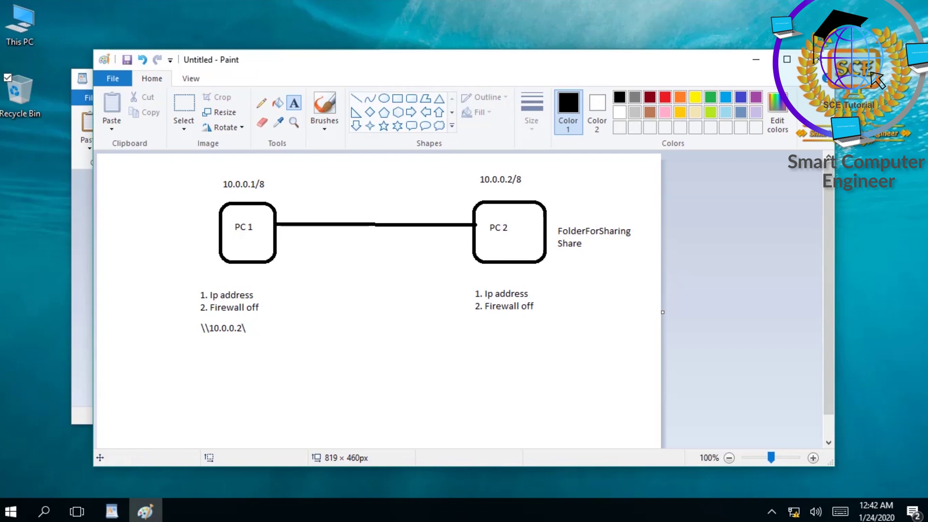
- On the PC 2 machine, add a new folder named 'Testing' inside FolderForSharing
left_click(721, 6)
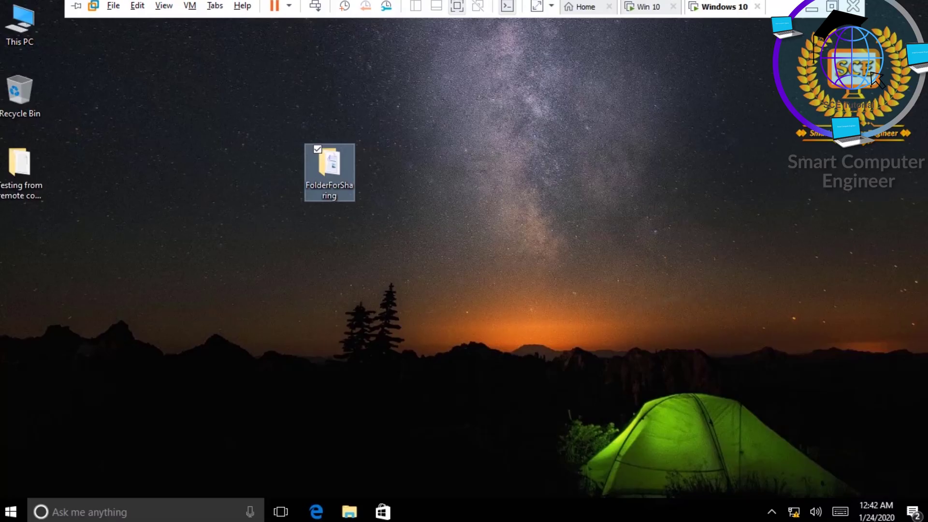
key("Return")
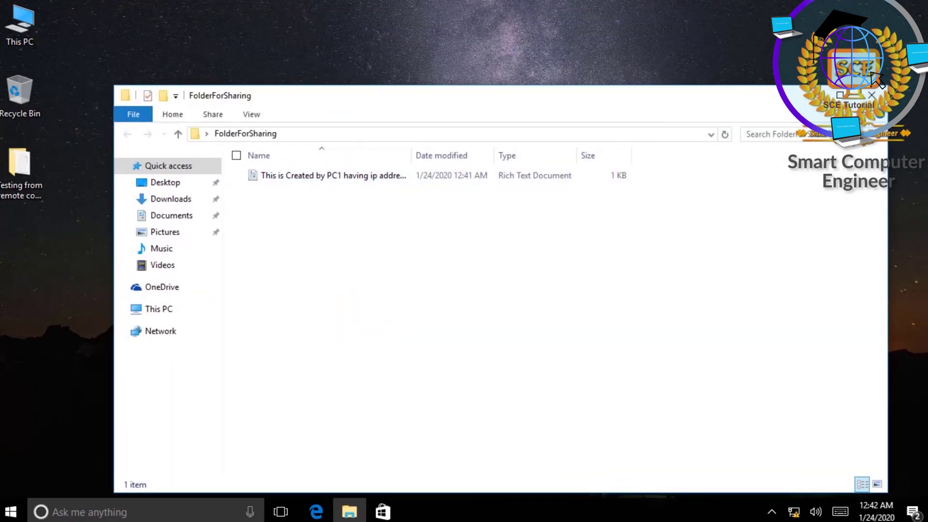
right_click(200, 252)
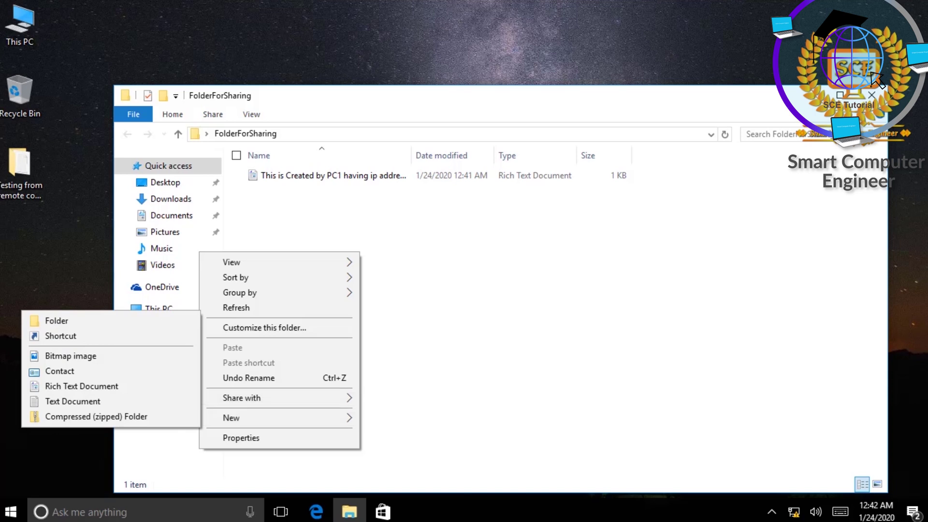
left_click(57, 321)
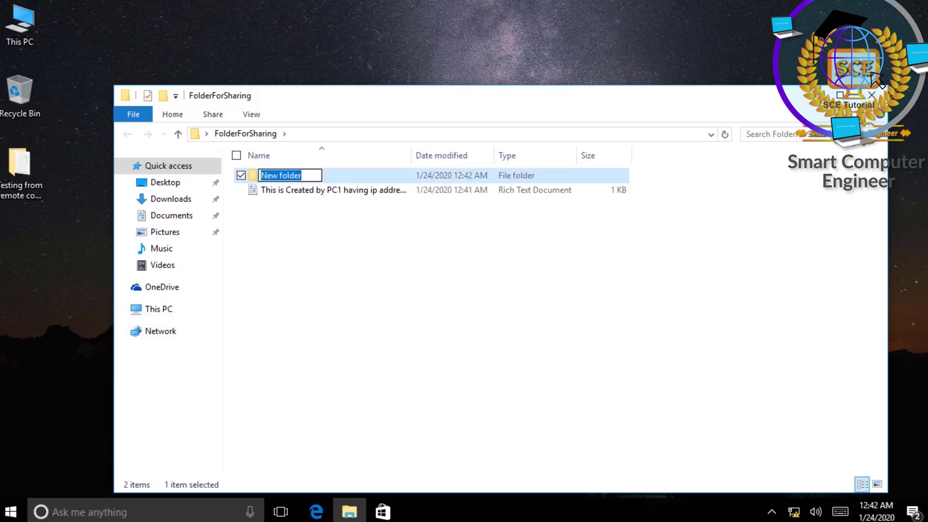
type("Testingf")
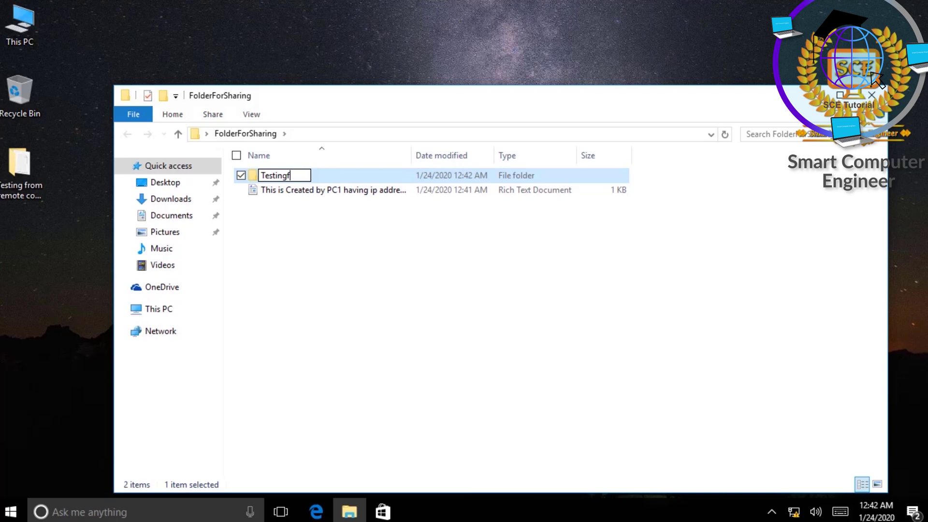
key("Return")
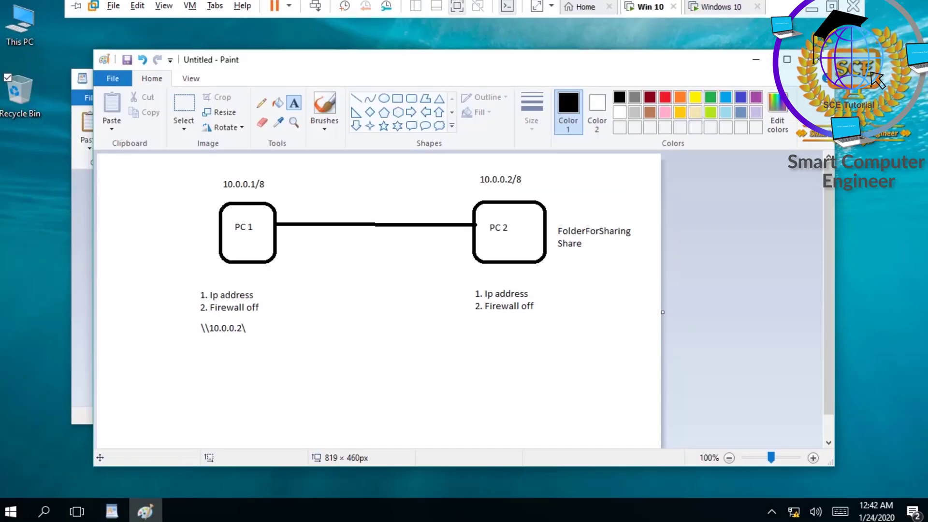
- Open \\10.0.0.2 through Run and check FolderForSharing now holds the Testing folder
key("super")
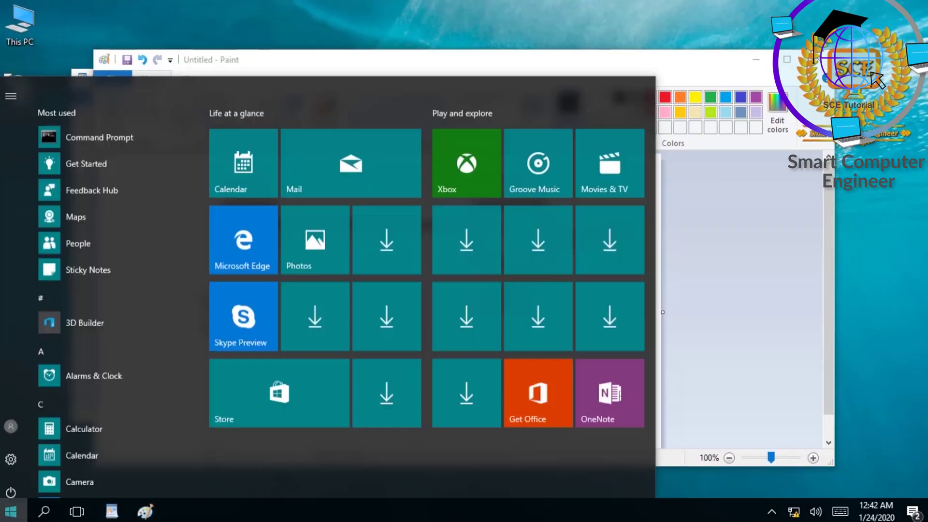
type("run")
key("Down")
key("Down")
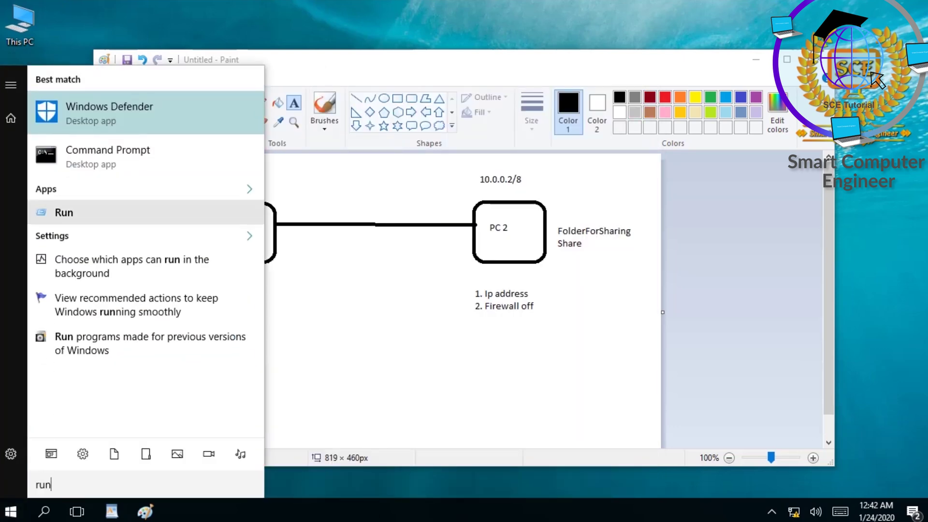
key("Return")
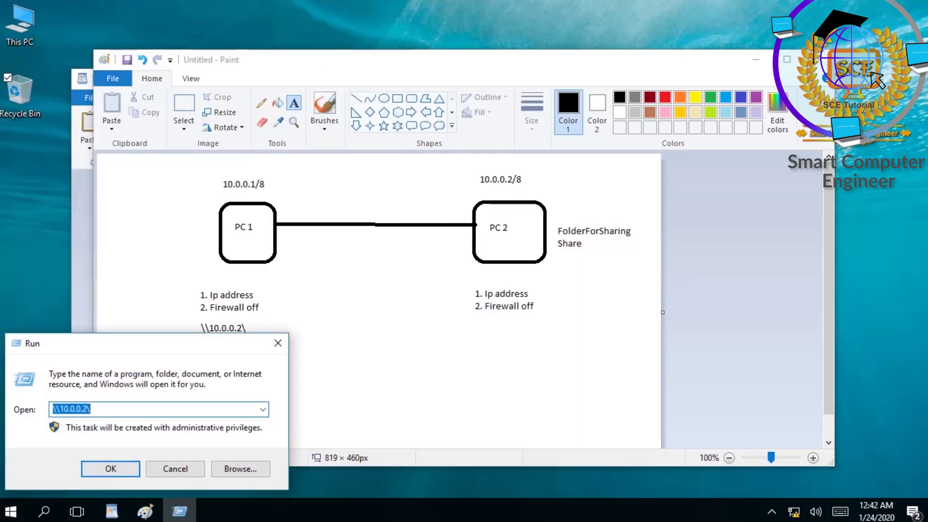
key("Return")
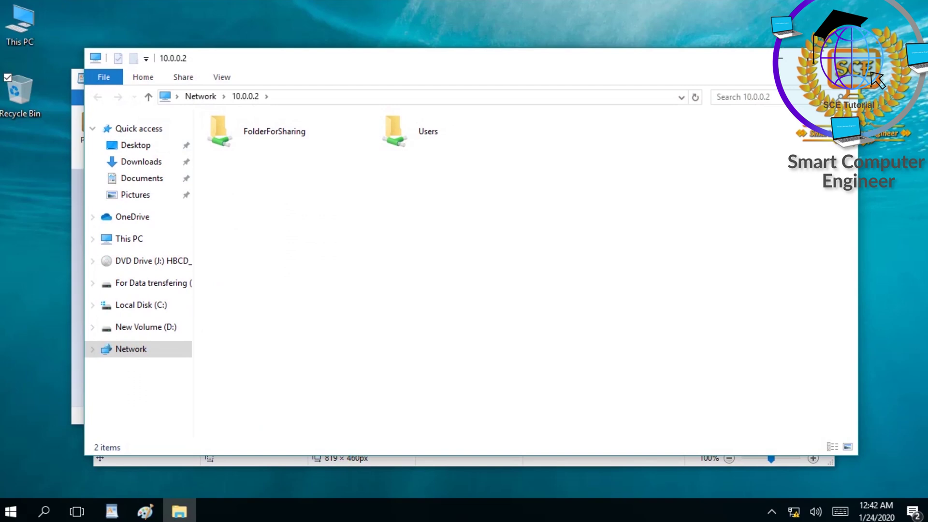
double_click(220, 136)
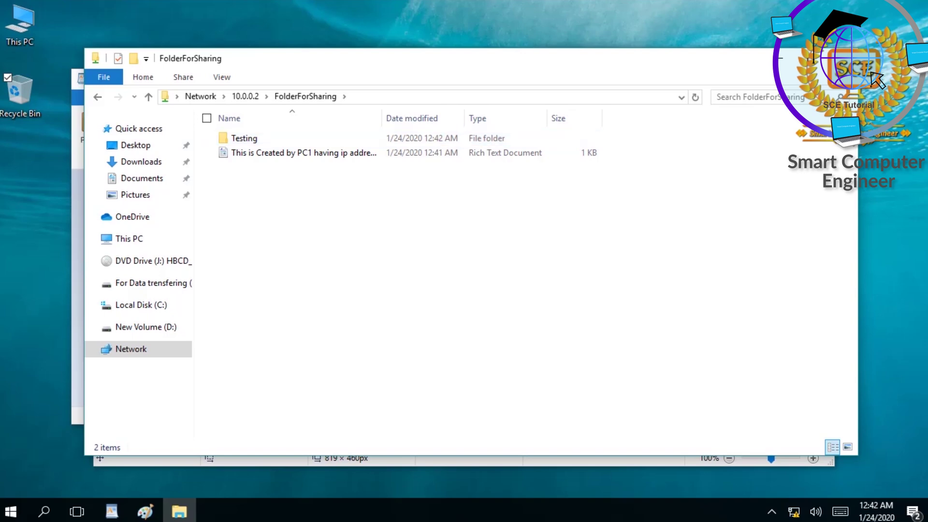
- Close the window, reopen \\10.0.0.2 from Run, and look through the ribbon's sharing commands
key("alt+F4")
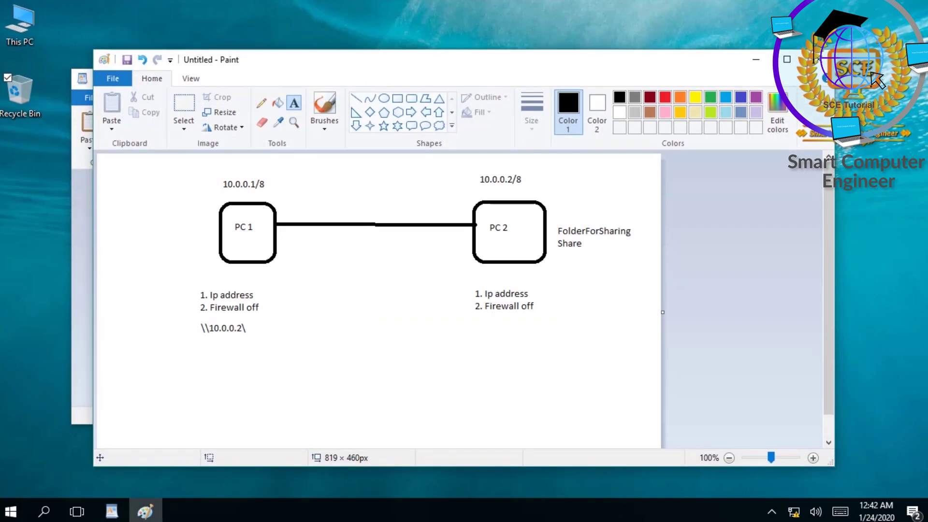
left_click(48, 310)
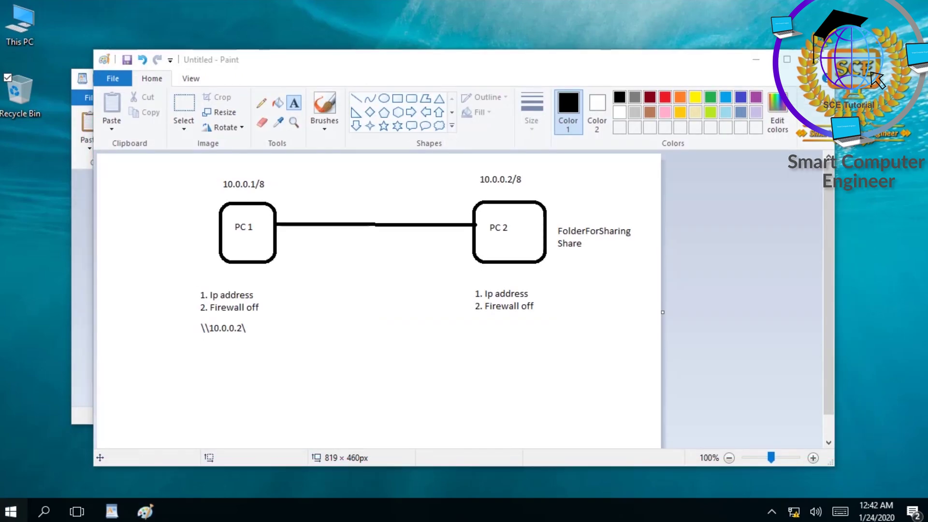
key("super")
key("super+r")
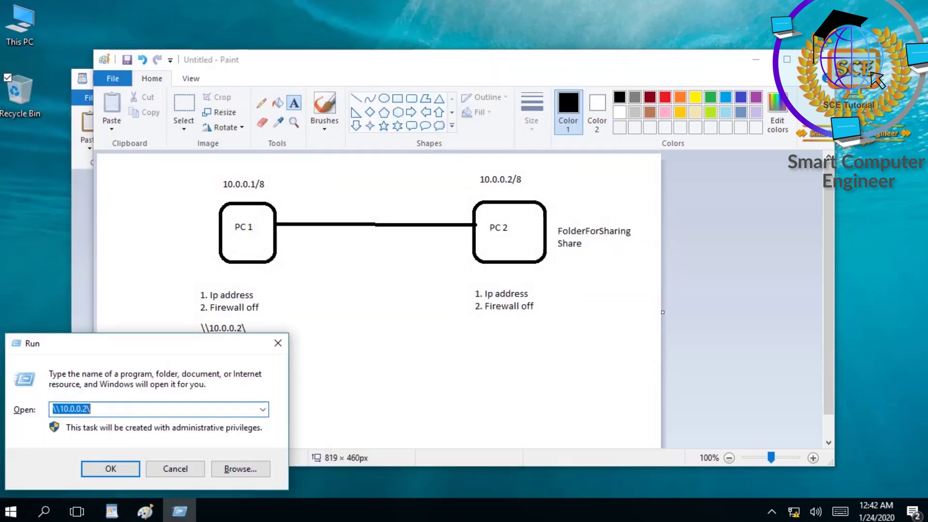
key("Return")
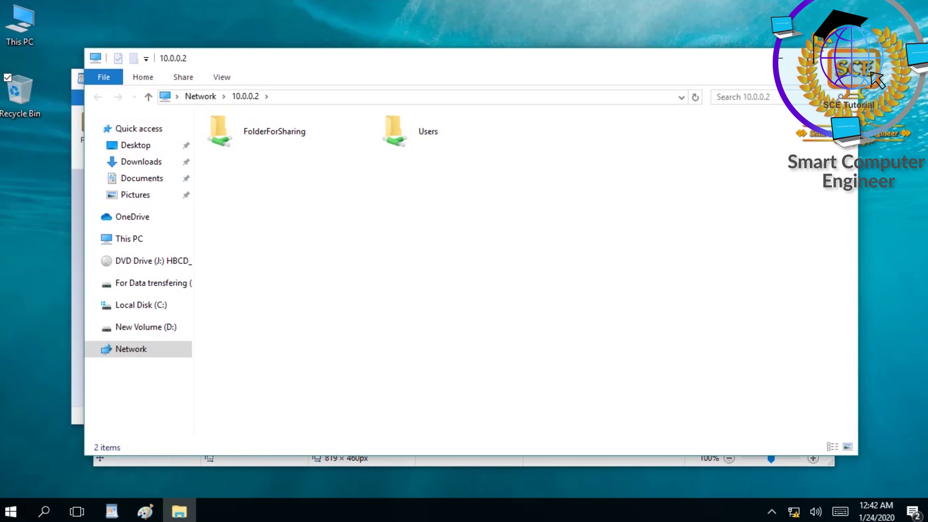
left_click(143, 77)
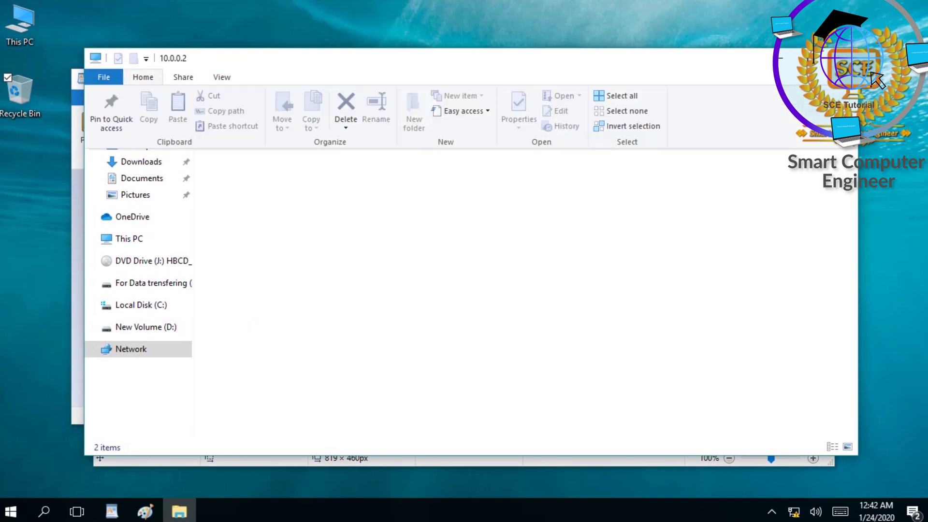
left_click(183, 77)
- Map the FolderForSharing share from \\10.0.0.2 as network drive H: via Map network drive
left_click(144, 77)
left_click(290, 131)
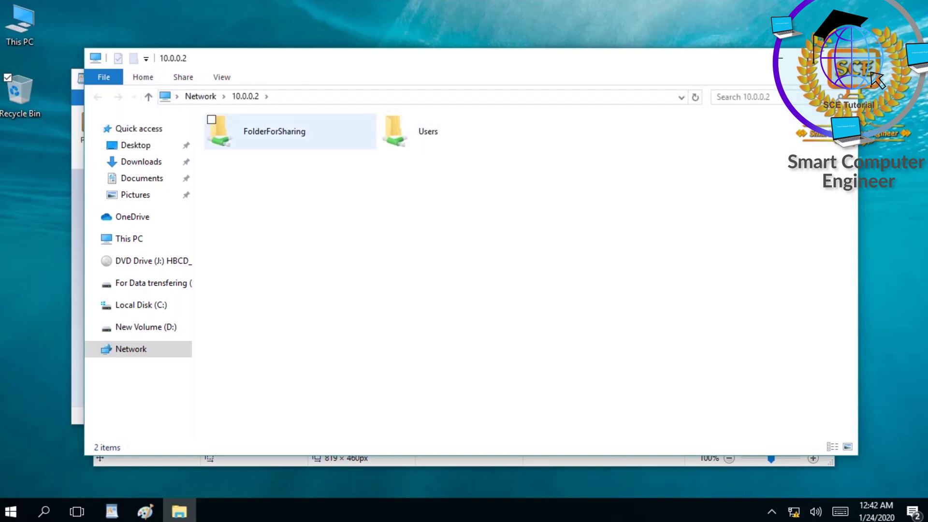
left_click(290, 131)
right_click(245, 132)
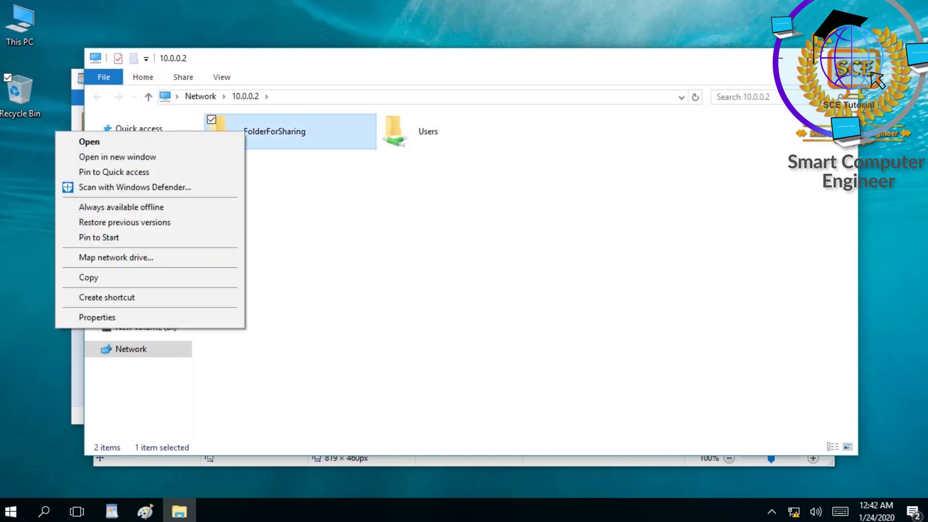
key("Escape")
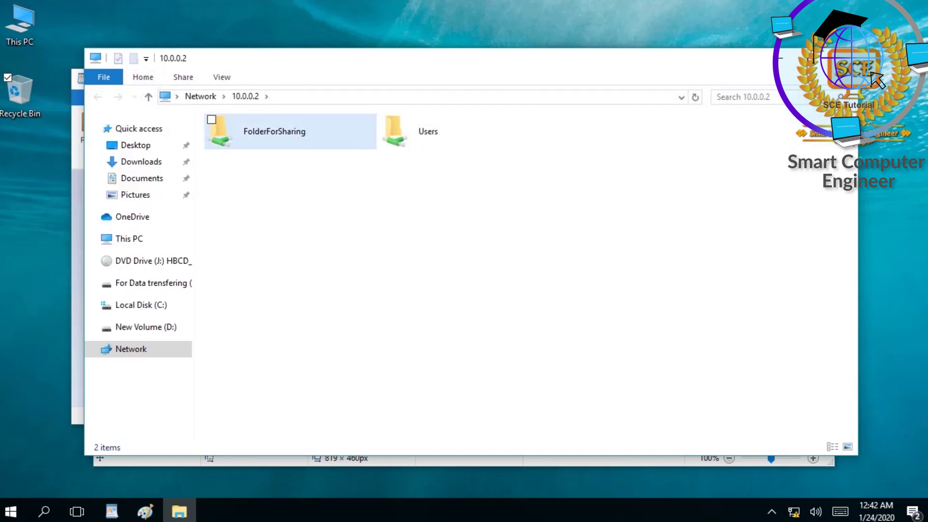
right_click(276, 136)
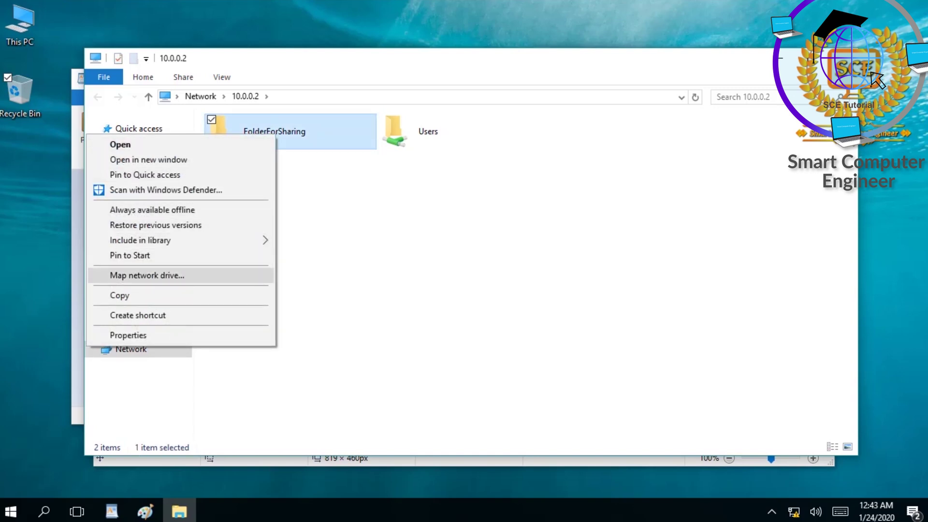
left_click(147, 275)
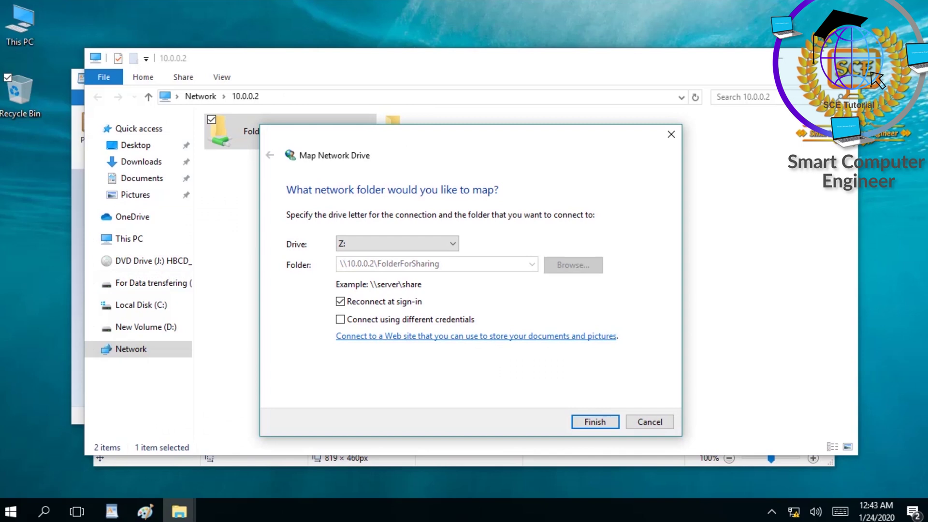
left_click(397, 243)
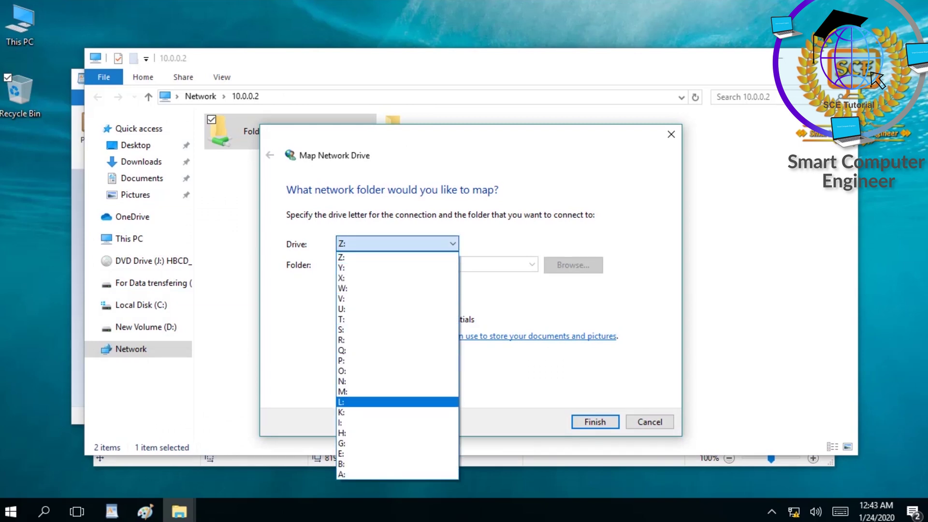
key("Return")
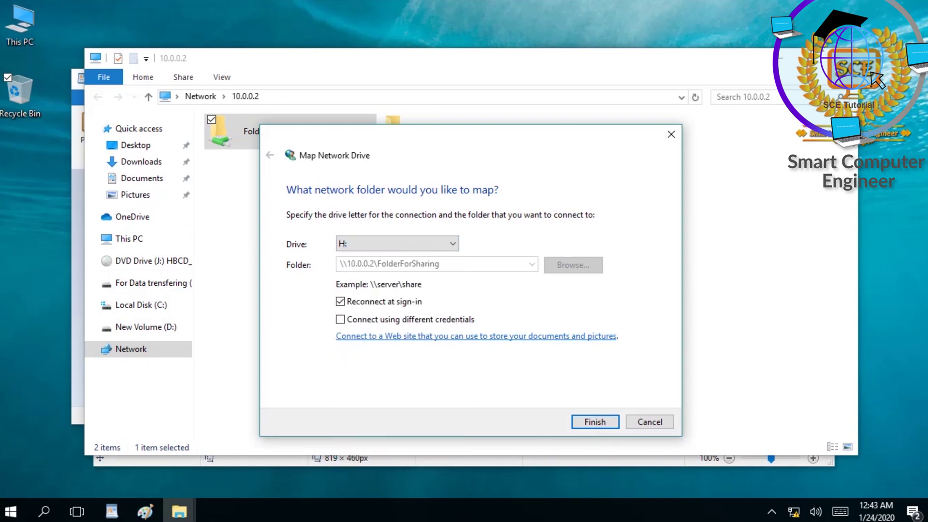
key("Return")
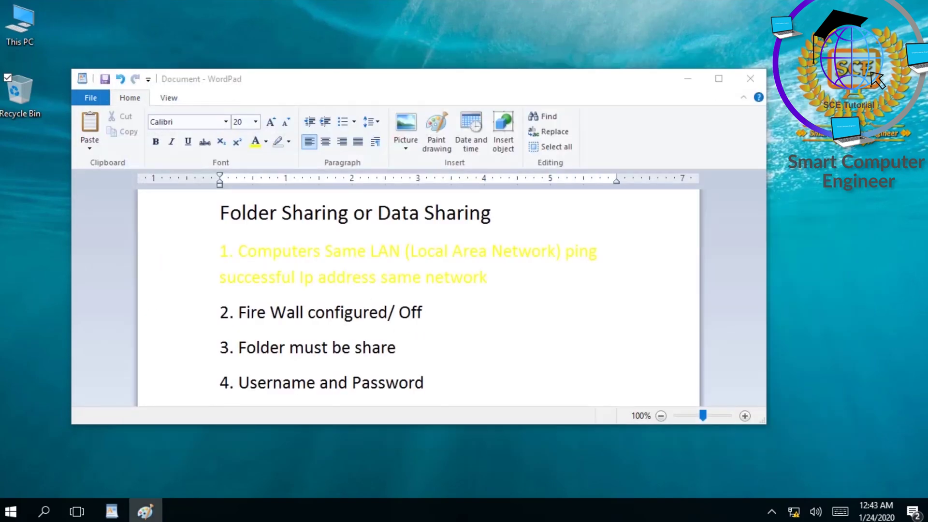
- Open This PC from the desktop to see FolderForSharing listed as drive H:
double_click(19, 22)
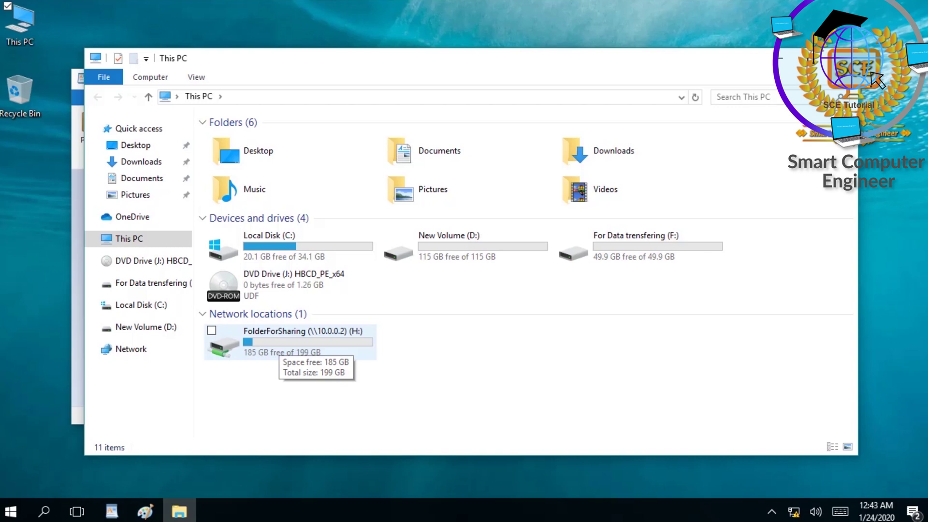
- Check the H: drive's contents, then disconnect the H: network drive from This PC
double_click(278, 349)
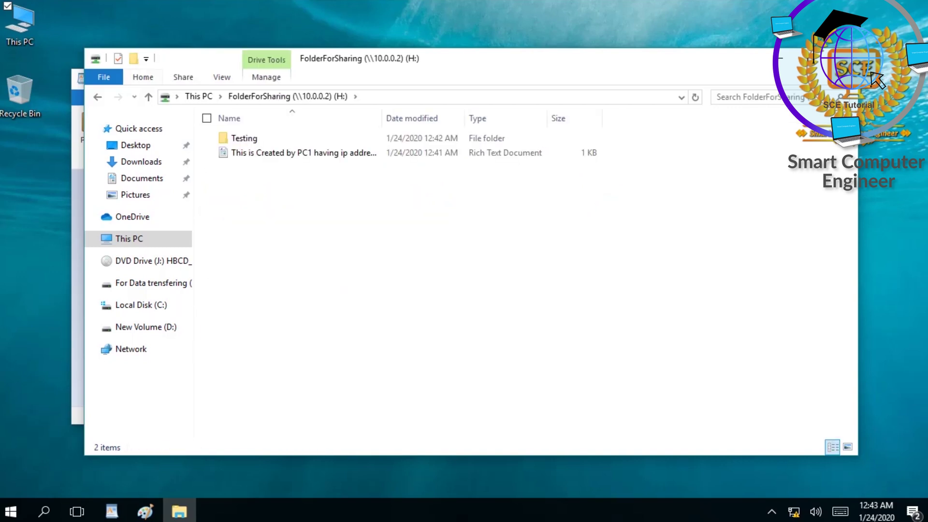
left_click(149, 97)
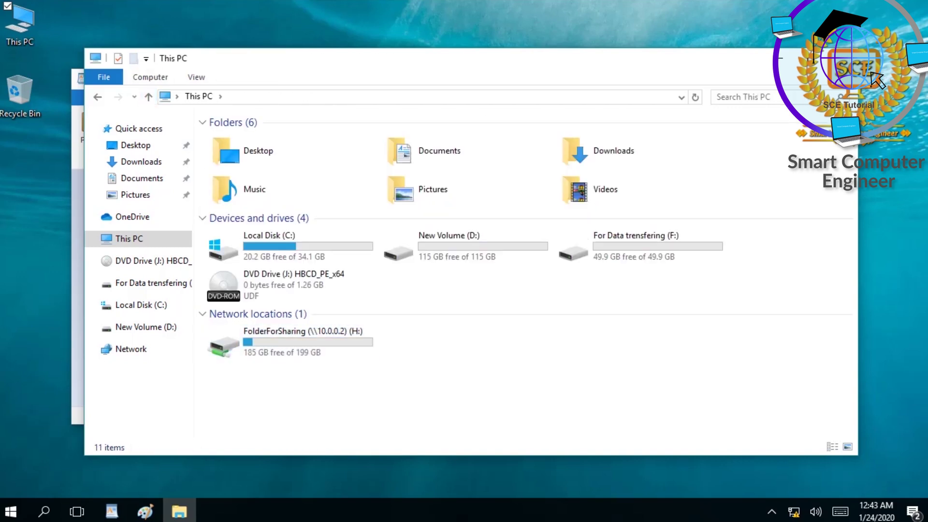
right_click(286, 339)
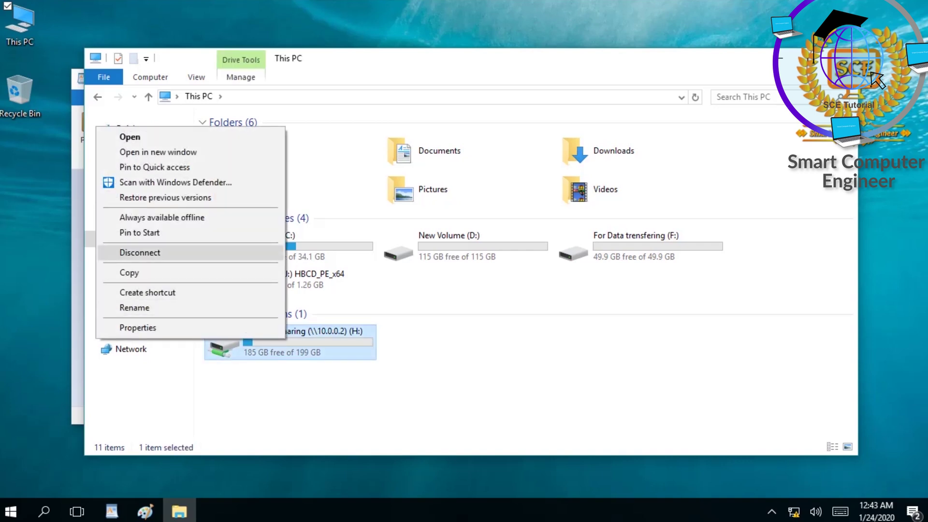
left_click(139, 253)
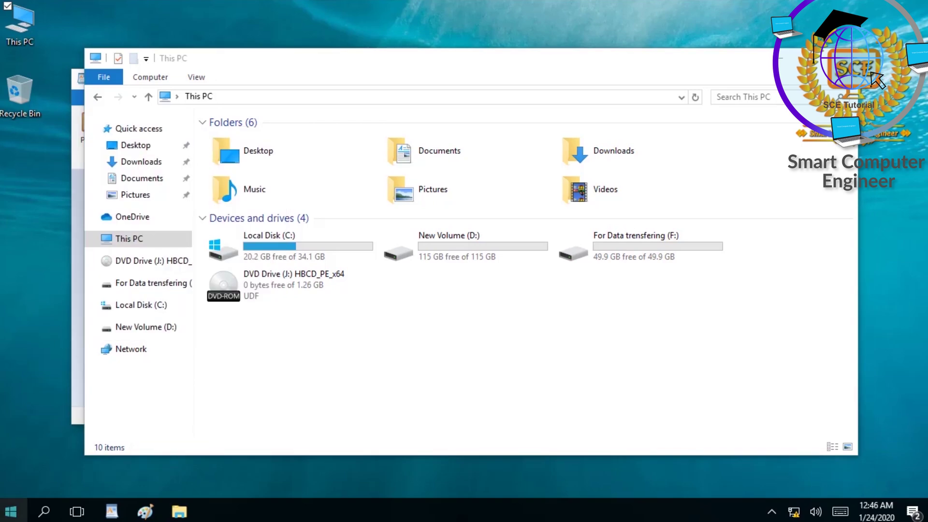
- In an administrator Command Prompt, run 'net use H: \\10.0.0.2\FolderForSharing'
key("super")
type("cmd")
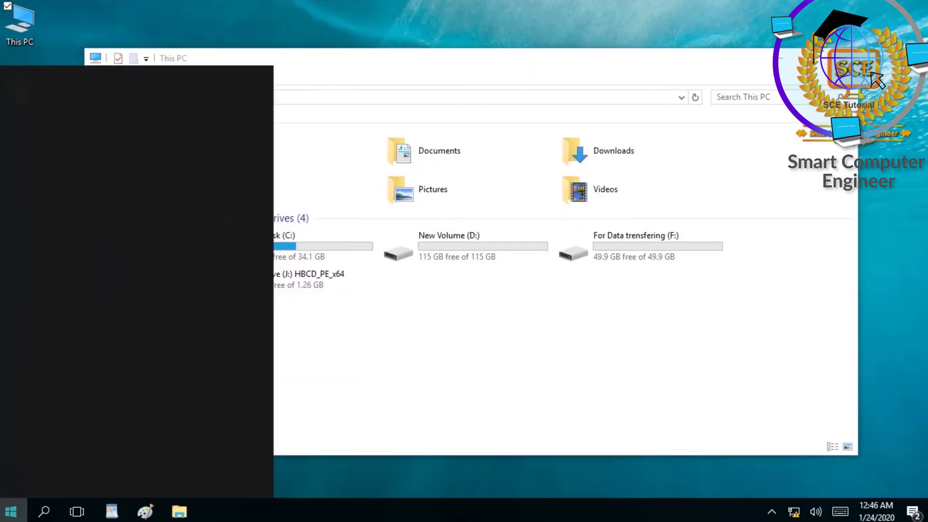
right_click(110, 108)
left_click(145, 123)
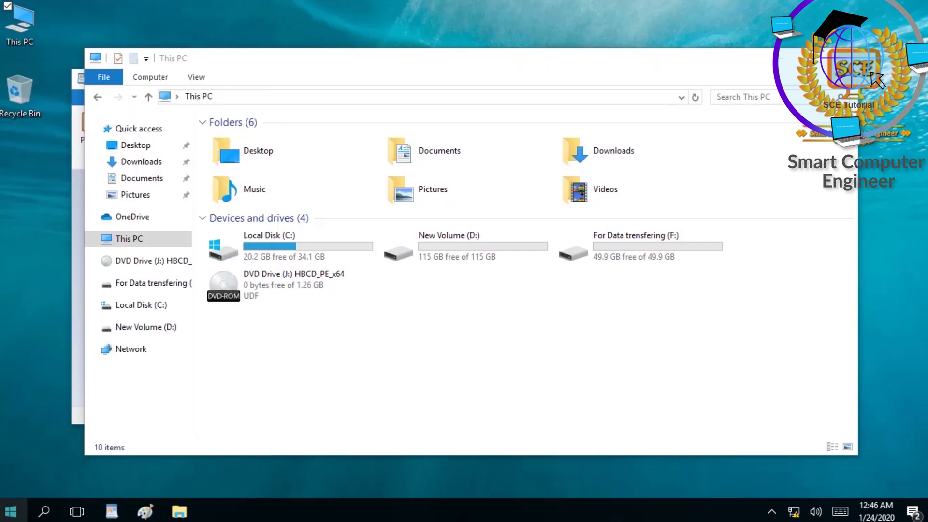
type("net  us")
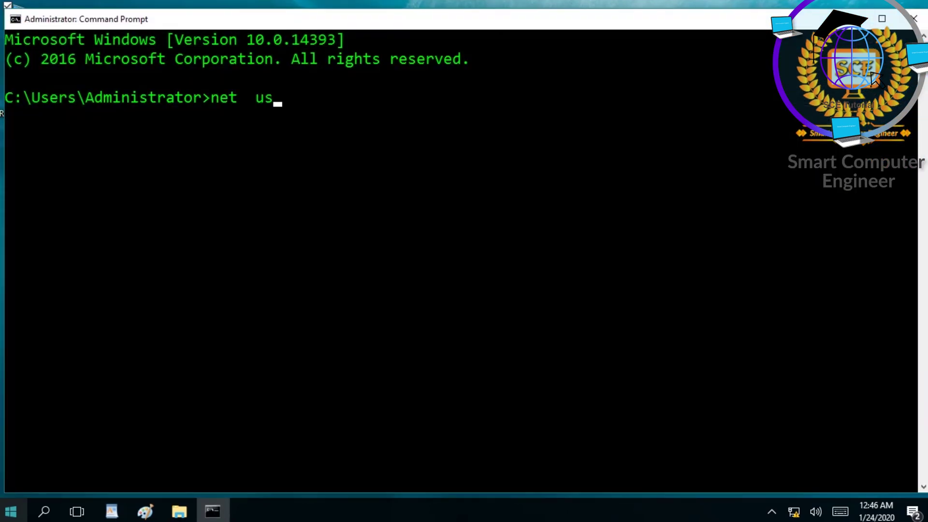
type("er")
key("BackSpace")
key("BackSpace")
type("H: \\\\")
type("10.0.0.")
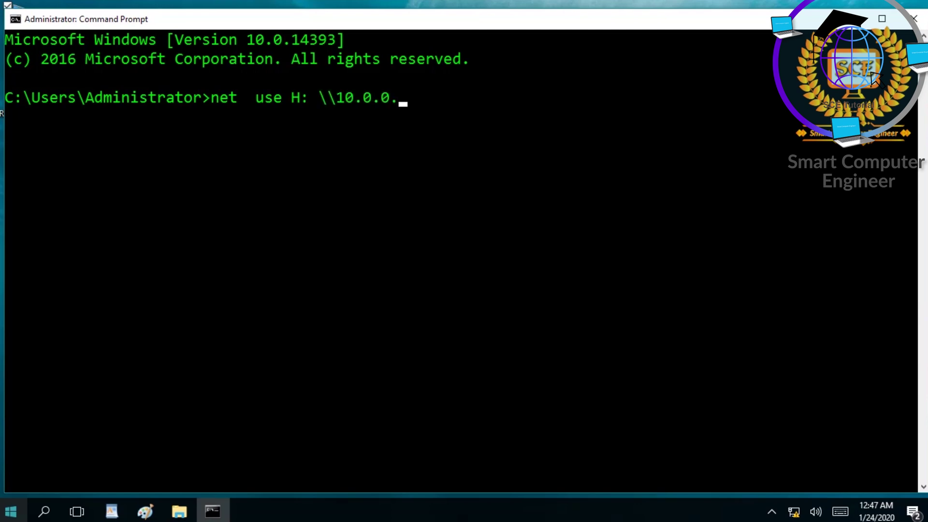
type("2\\")
type("Folde")
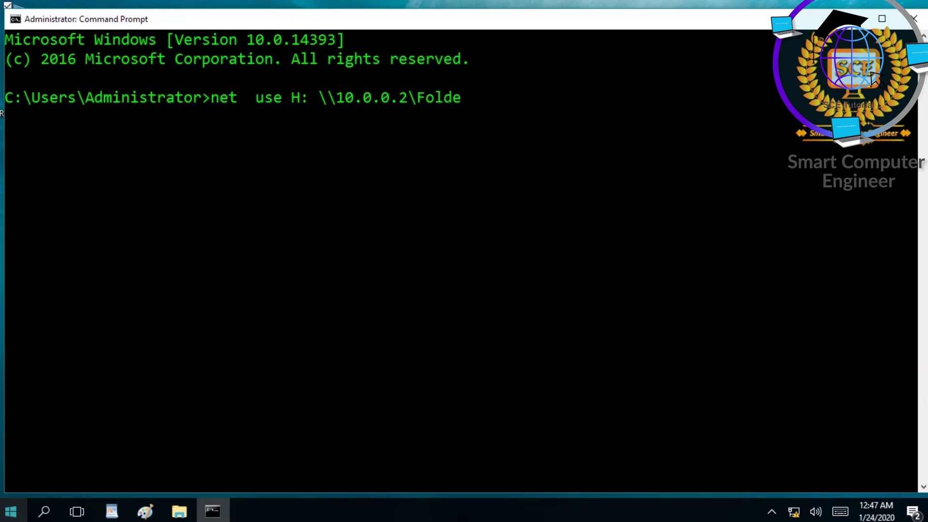
type("rForShar")
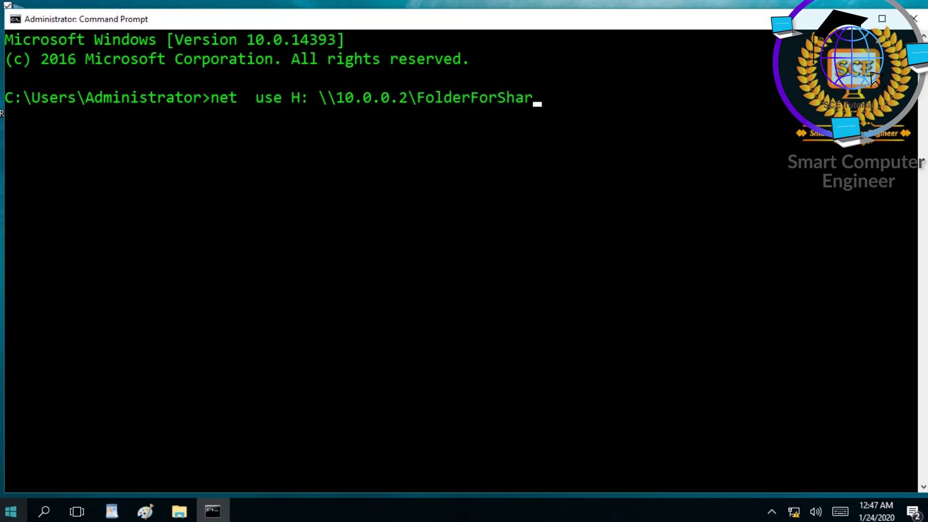
type("ing")
key("Return")
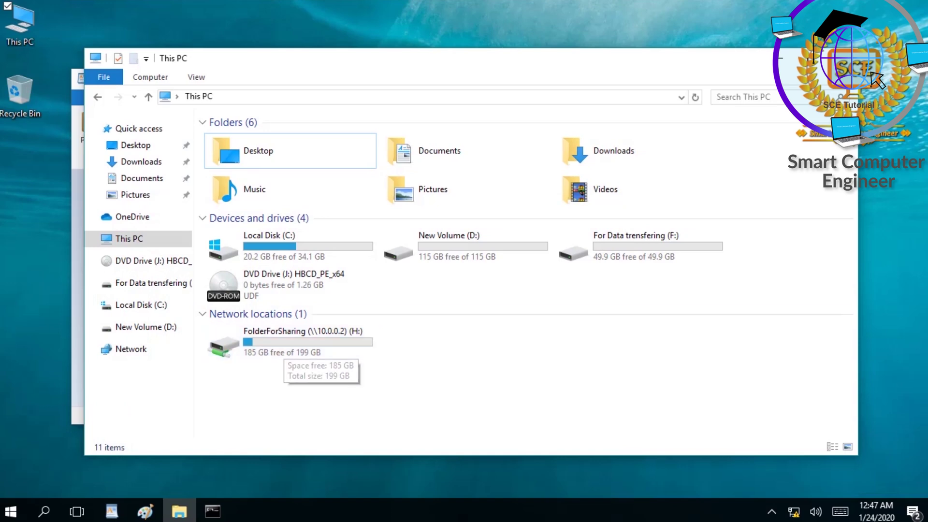
- Select and copy the net use command line
left_click(213, 511)
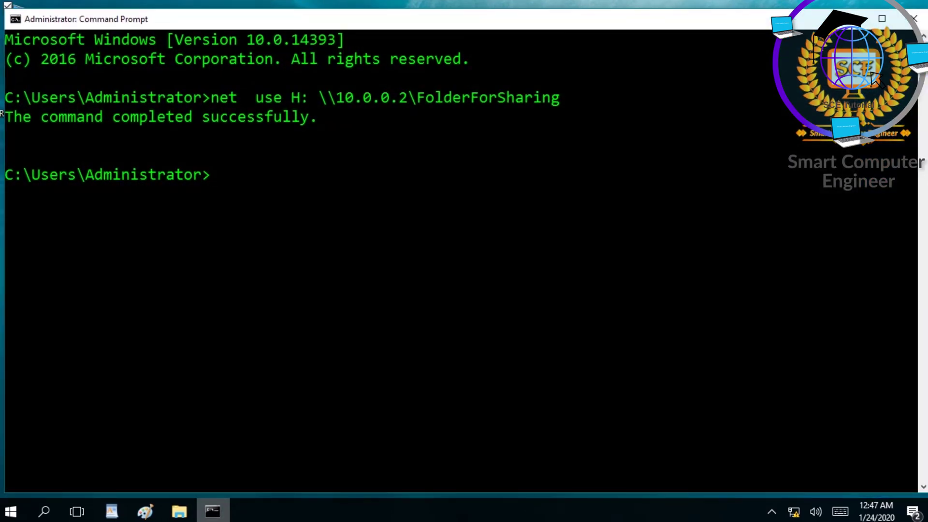
left_click_drag(211, 97, 560, 97)
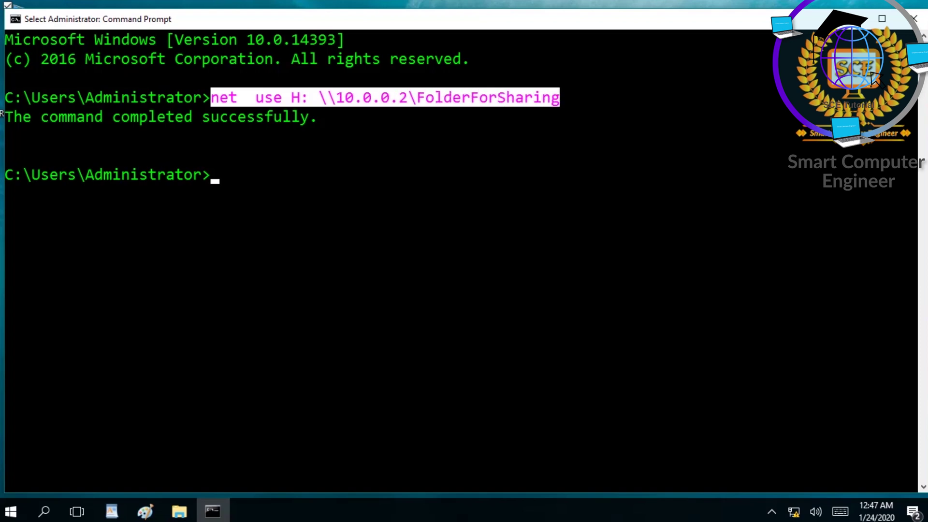
key("Return")
- Launch Notepad and paste in the copied net use command
key("alt+Tab")
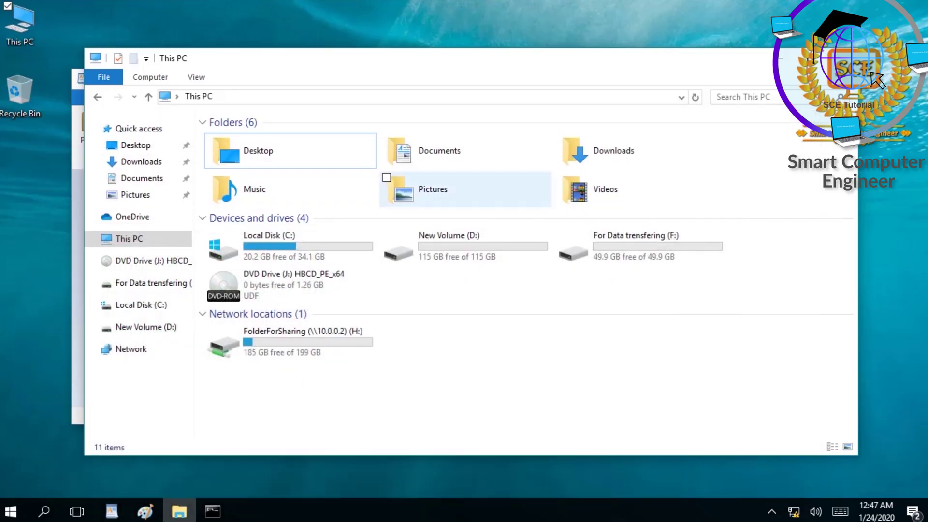
key("super")
type("notre")
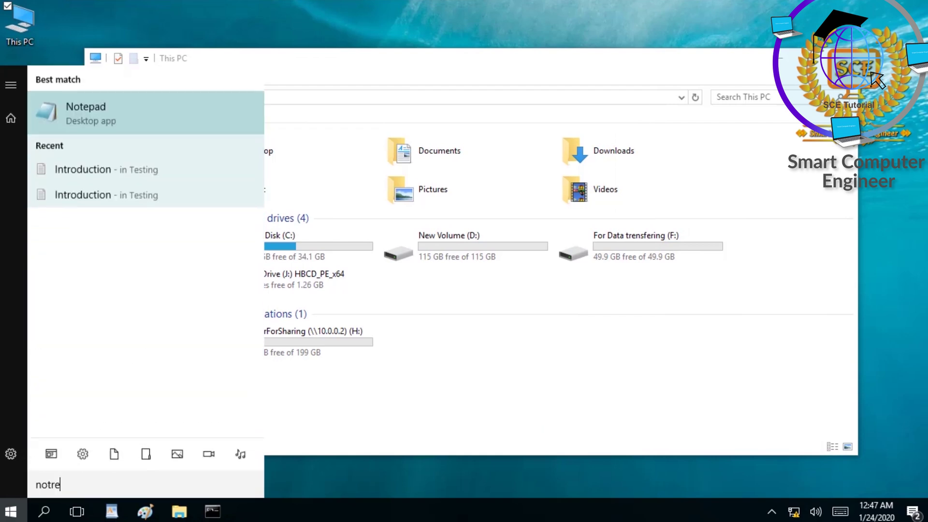
key("Return")
type("net  use H: \\\\10.0.0.2\\FolderForSharing")
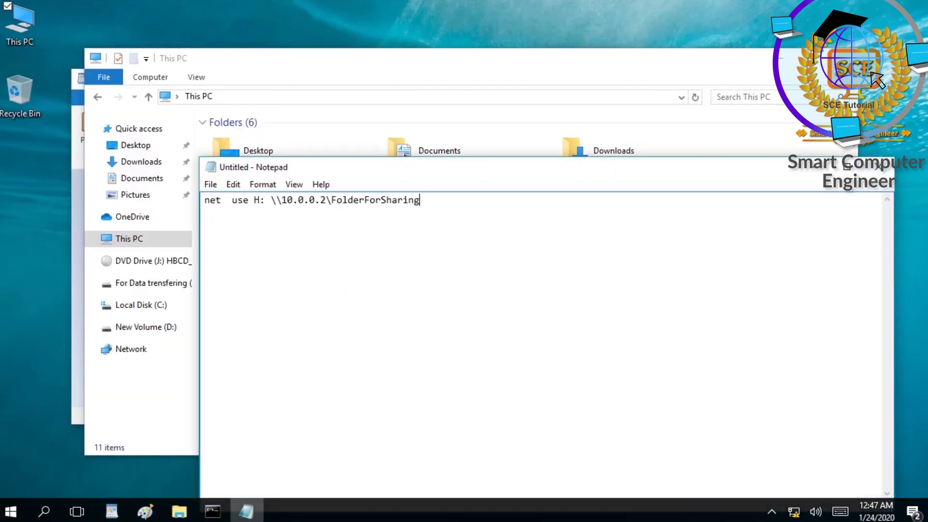
- Save it as MapNetworkDrive.bat (All Files type) on the Desktop, then close Notepad
left_click(211, 184)
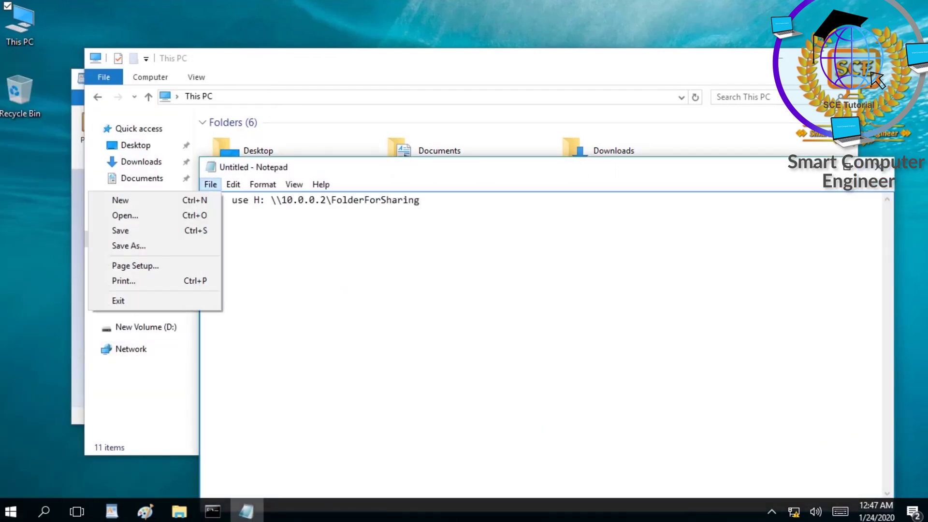
left_click(128, 246)
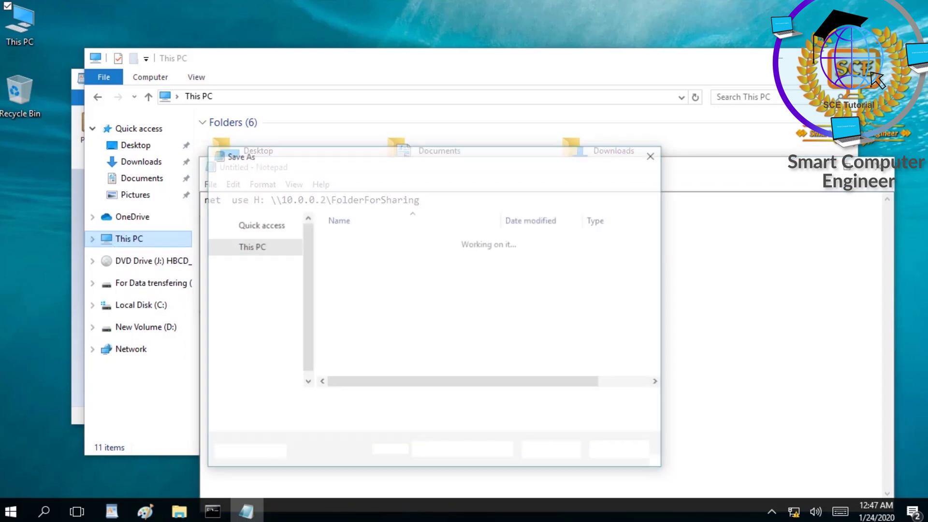
left_click(476, 421)
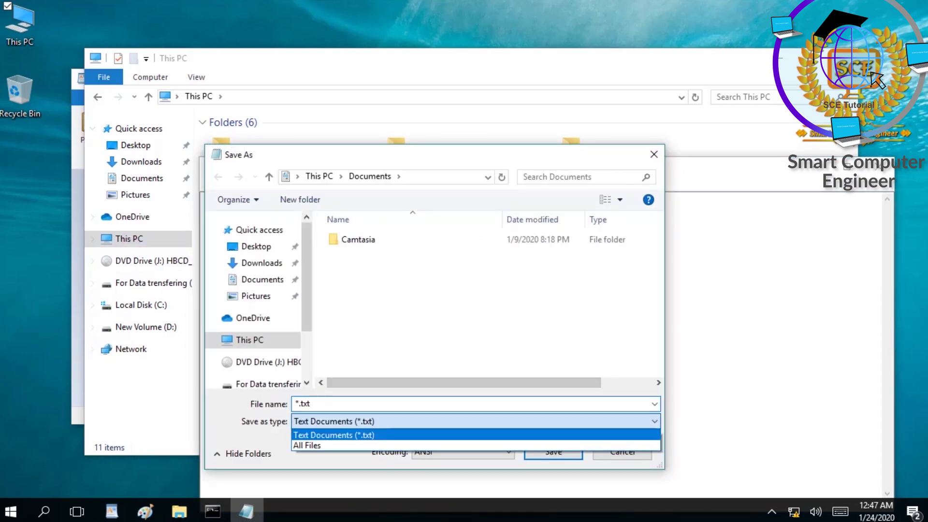
left_click(310, 444)
key("shift+Tab")
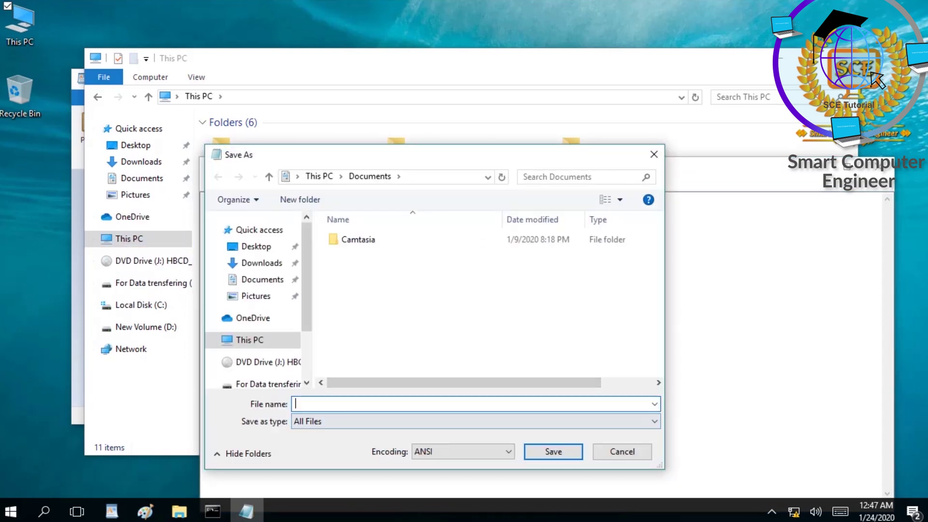
type("Map")
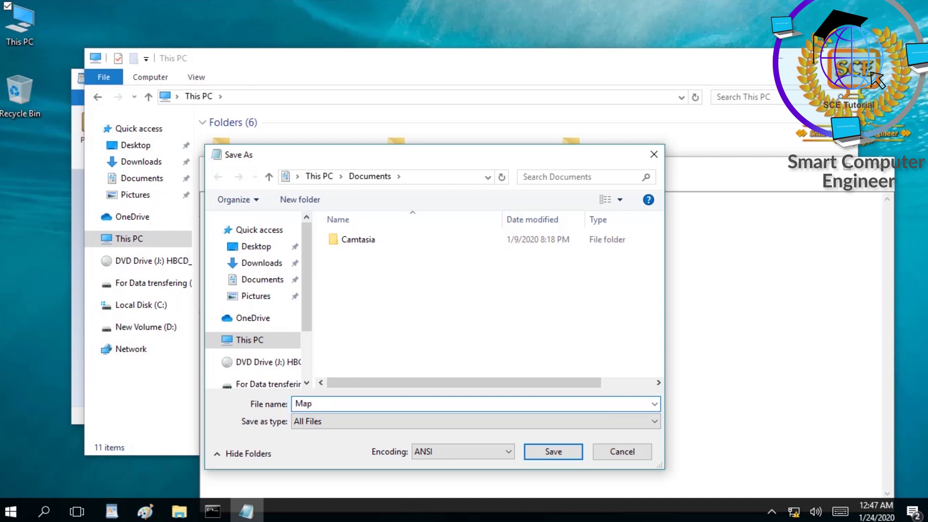
type("NetworkDrive")
type(".bat")
left_click(256, 246)
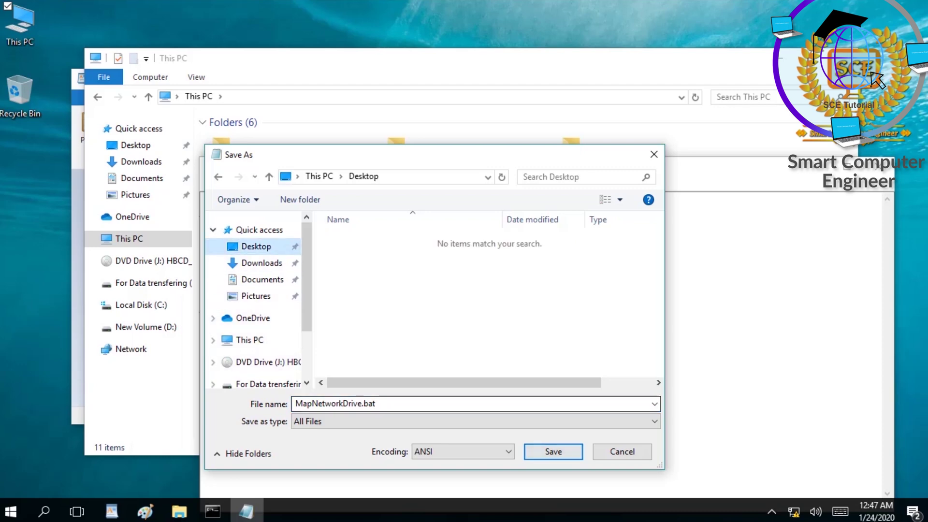
left_click(554, 451)
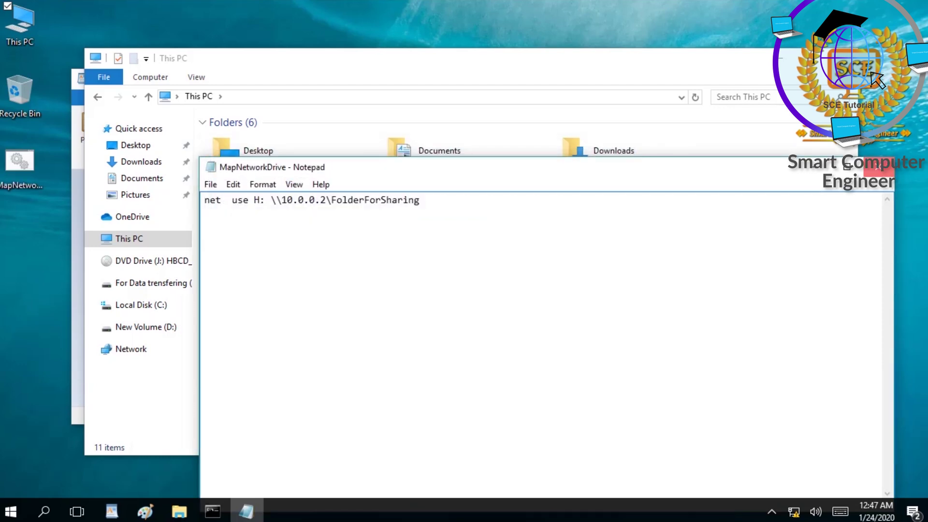
left_click(878, 167)
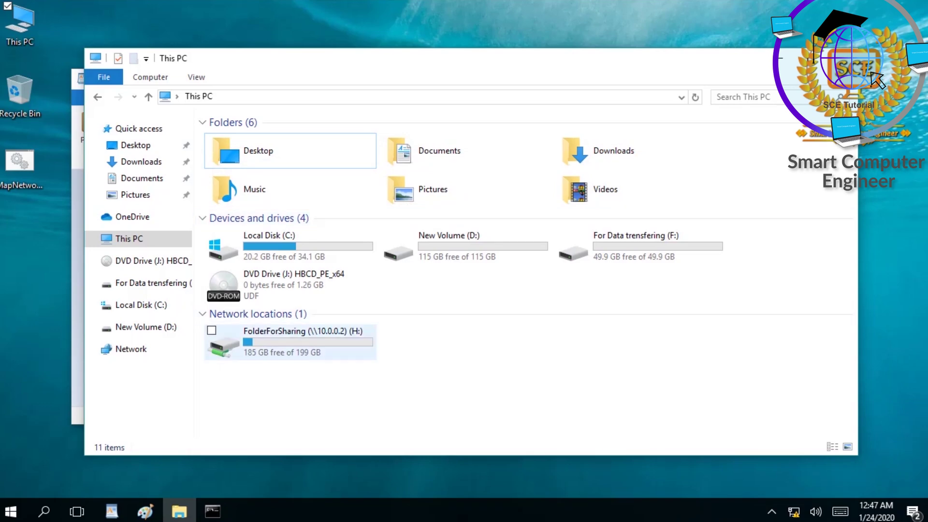
- Disconnect drive H: and remap it by running MapNetworkDrive.bat
right_click(227, 343)
left_click(129, 255)
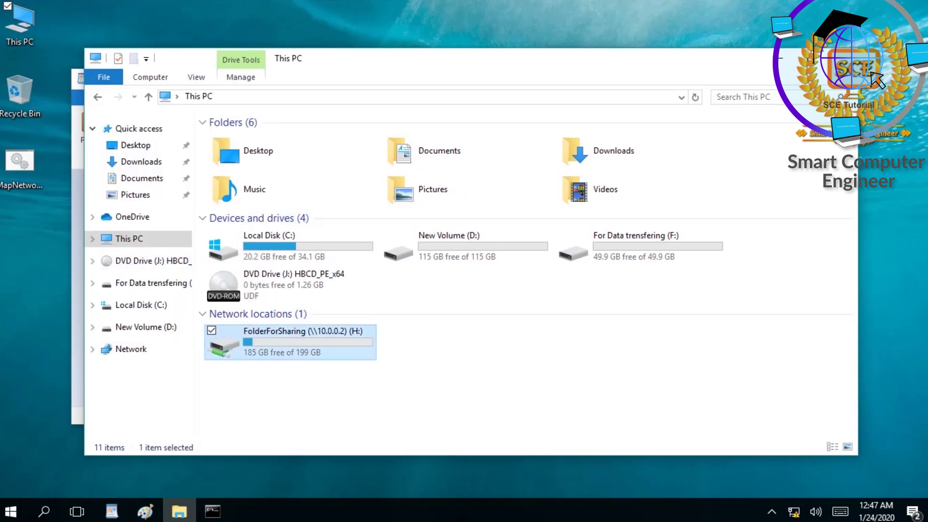
double_click(19, 162)
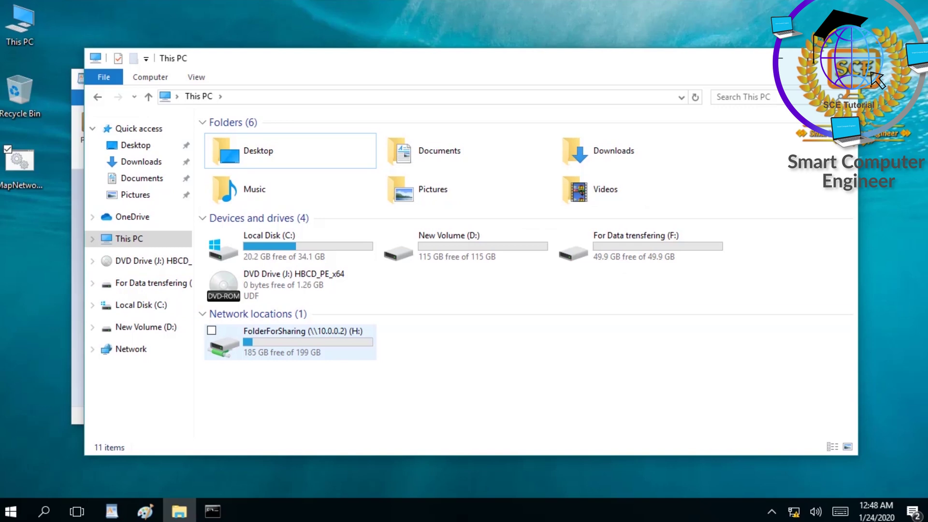
- Make drive H: always available offline and open it to check its contents
right_click(279, 338)
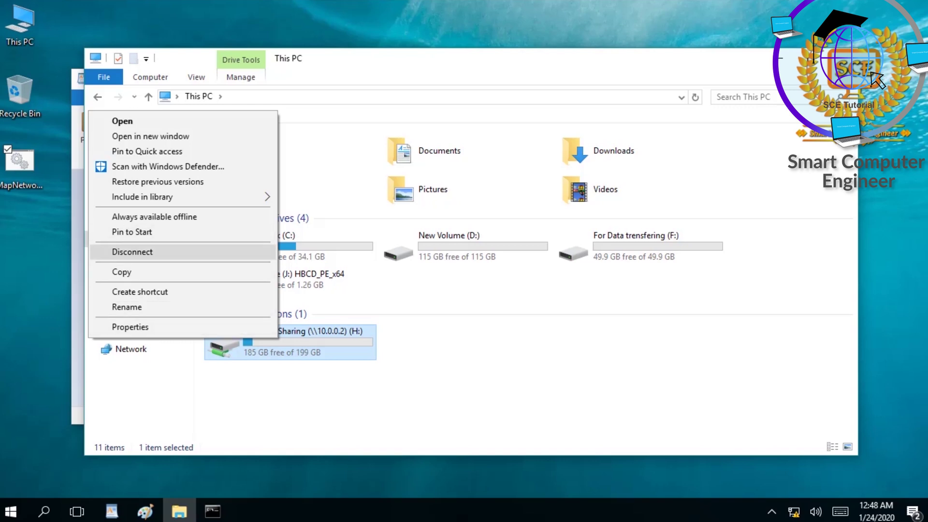
left_click(154, 217)
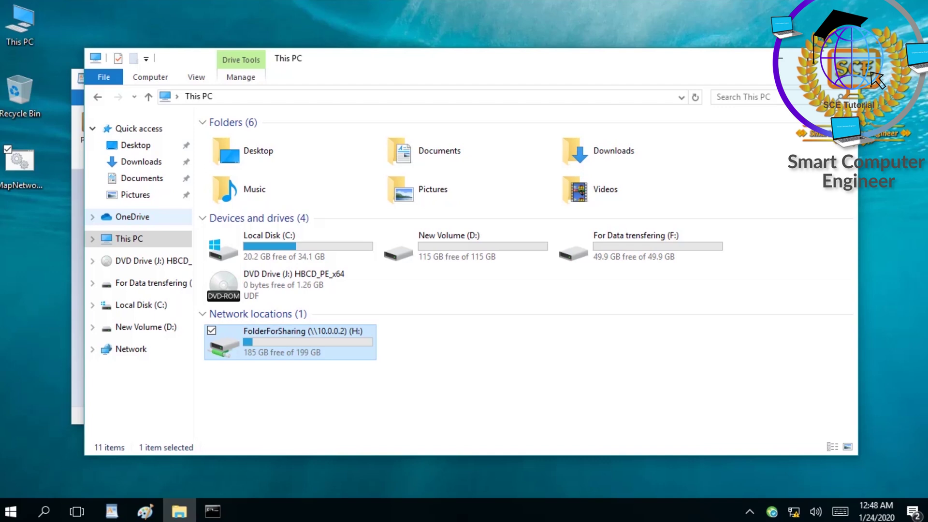
left_click(348, 298)
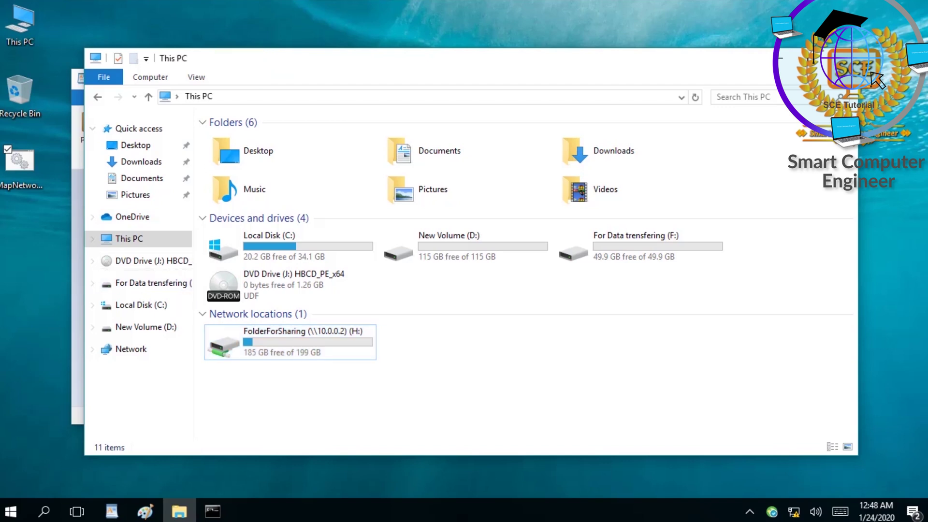
double_click(290, 340)
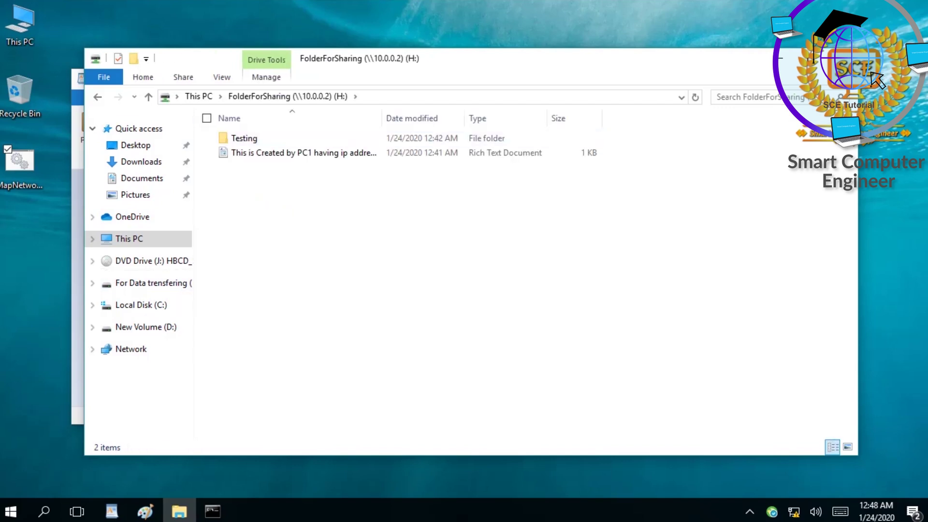
key("alt+Left")
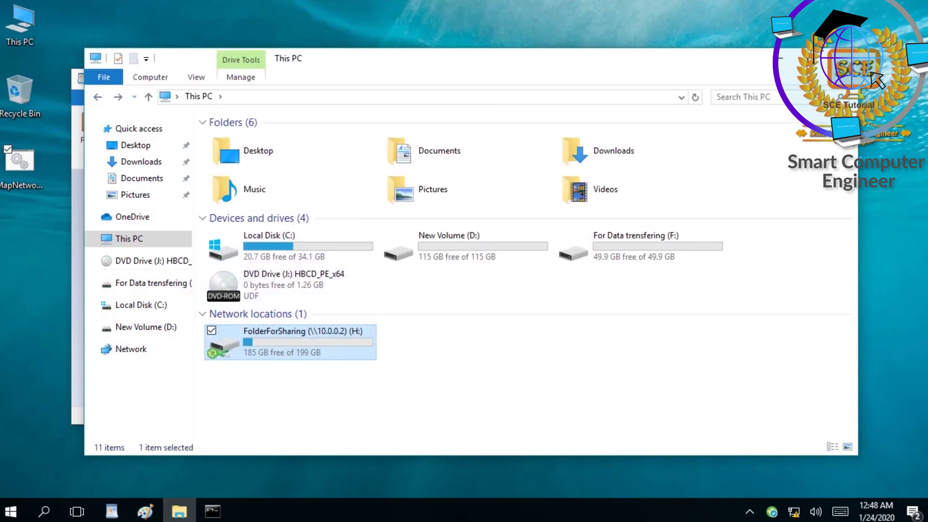